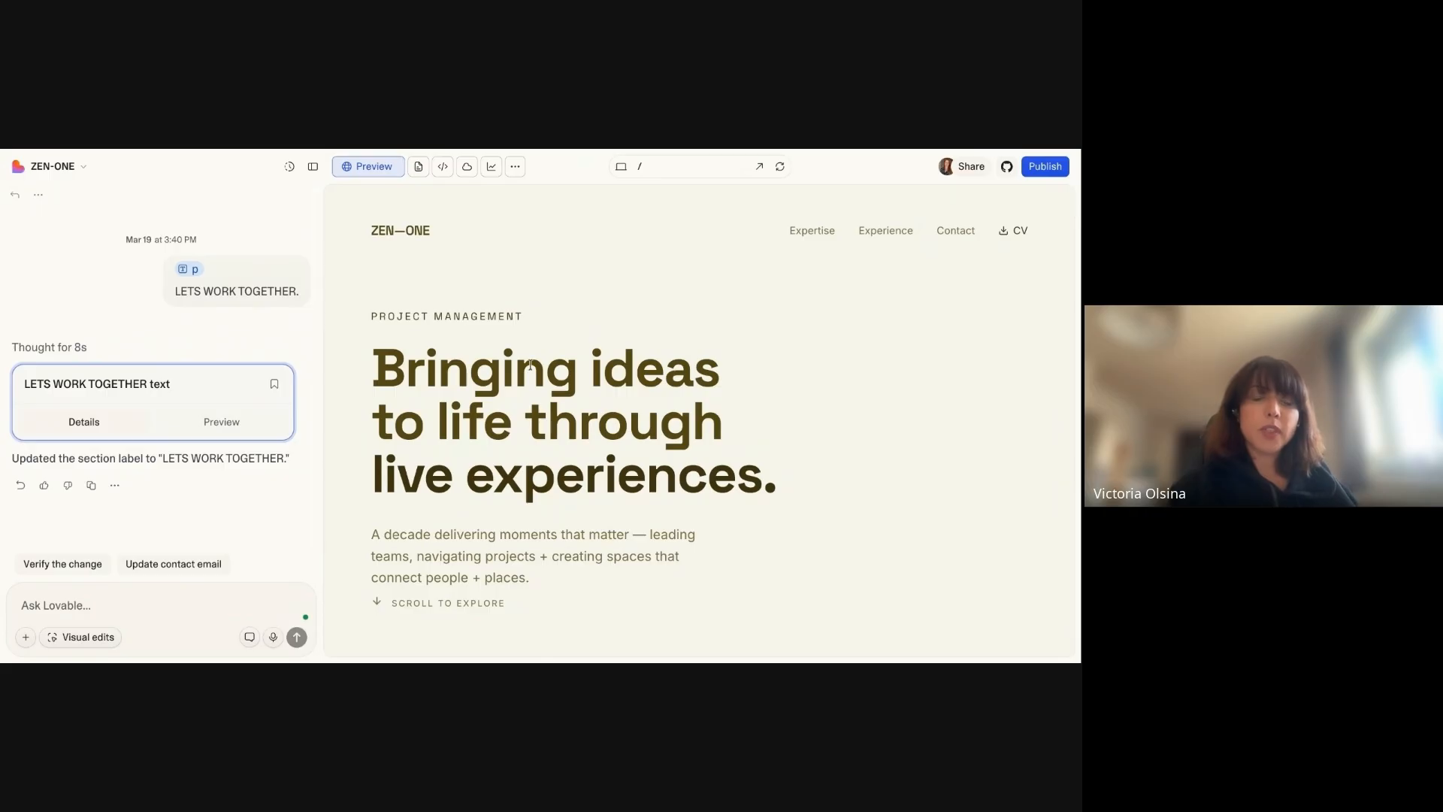
Review the ZEN-ONE site preview from the hero through Expertise, Key Projects, Testimonials and the contact footer, and return to the hero.
{"action": "scroll", "coordinate": [567, 383], "scroll_direction": "down", "scroll_amount": 3}
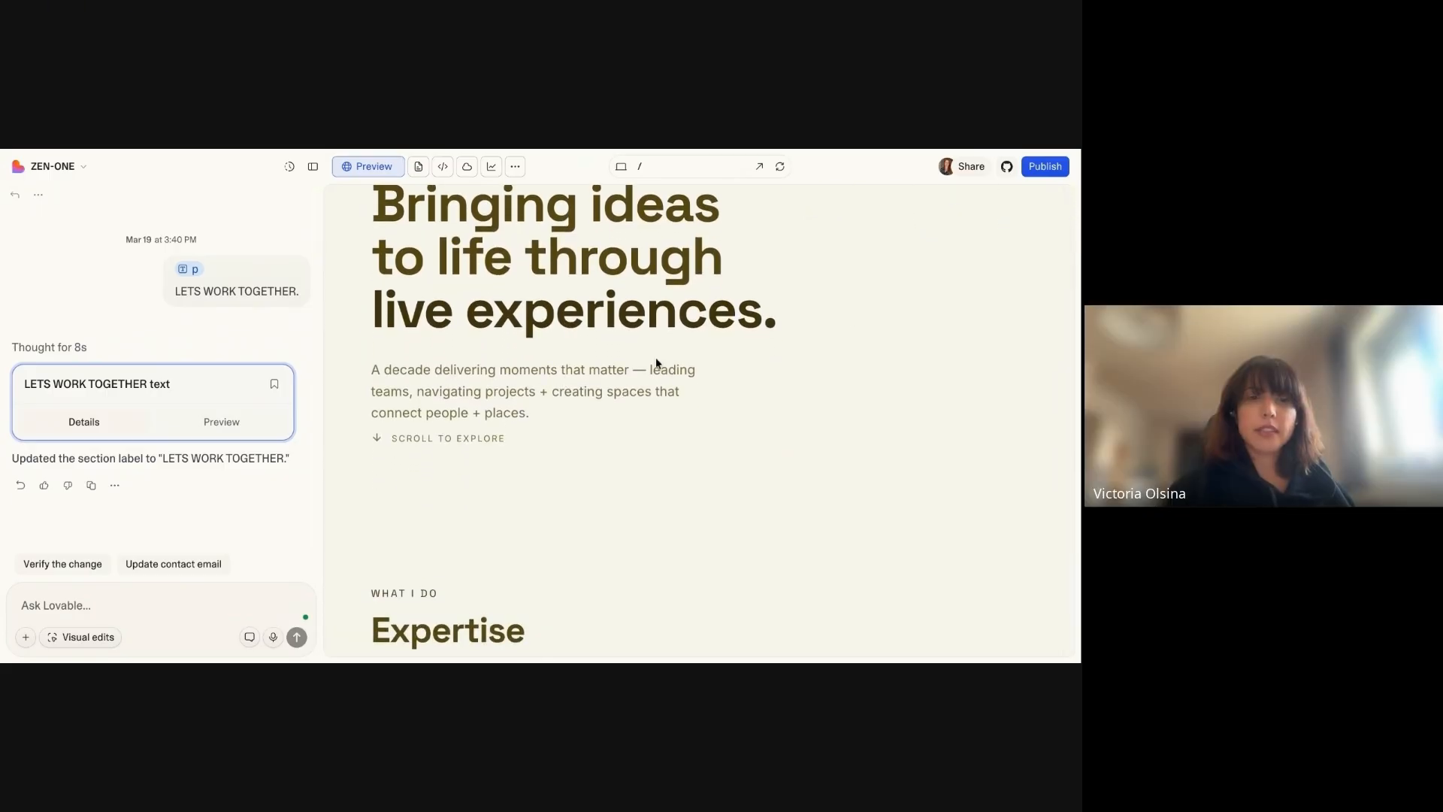
{"action": "scroll", "coordinate": [610, 481], "scroll_direction": "down", "scroll_amount": 2}
{"action": "scroll", "coordinate": [608, 486], "scroll_direction": "down", "scroll_amount": 1}
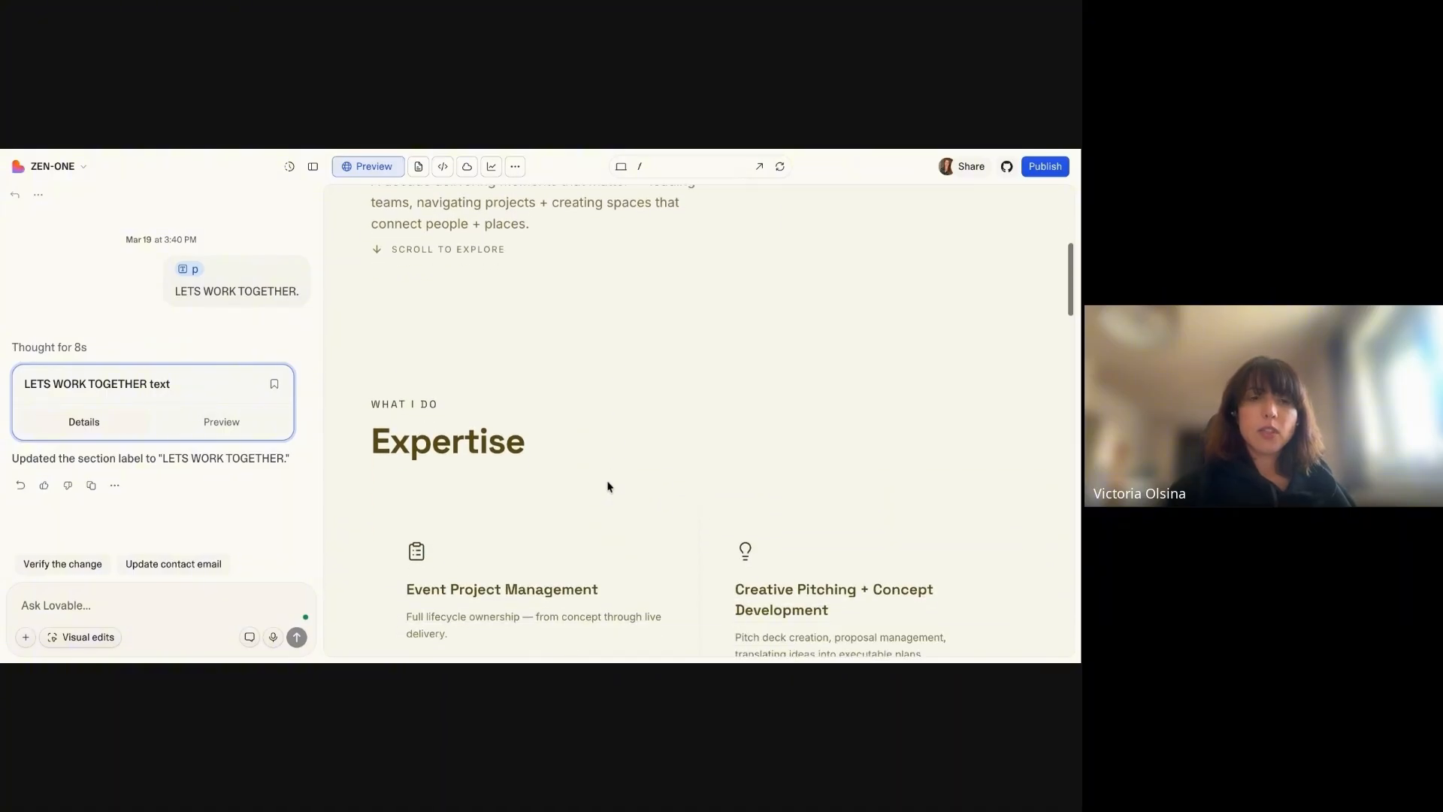
{"action": "scroll", "coordinate": [609, 487], "scroll_direction": "down", "scroll_amount": 5}
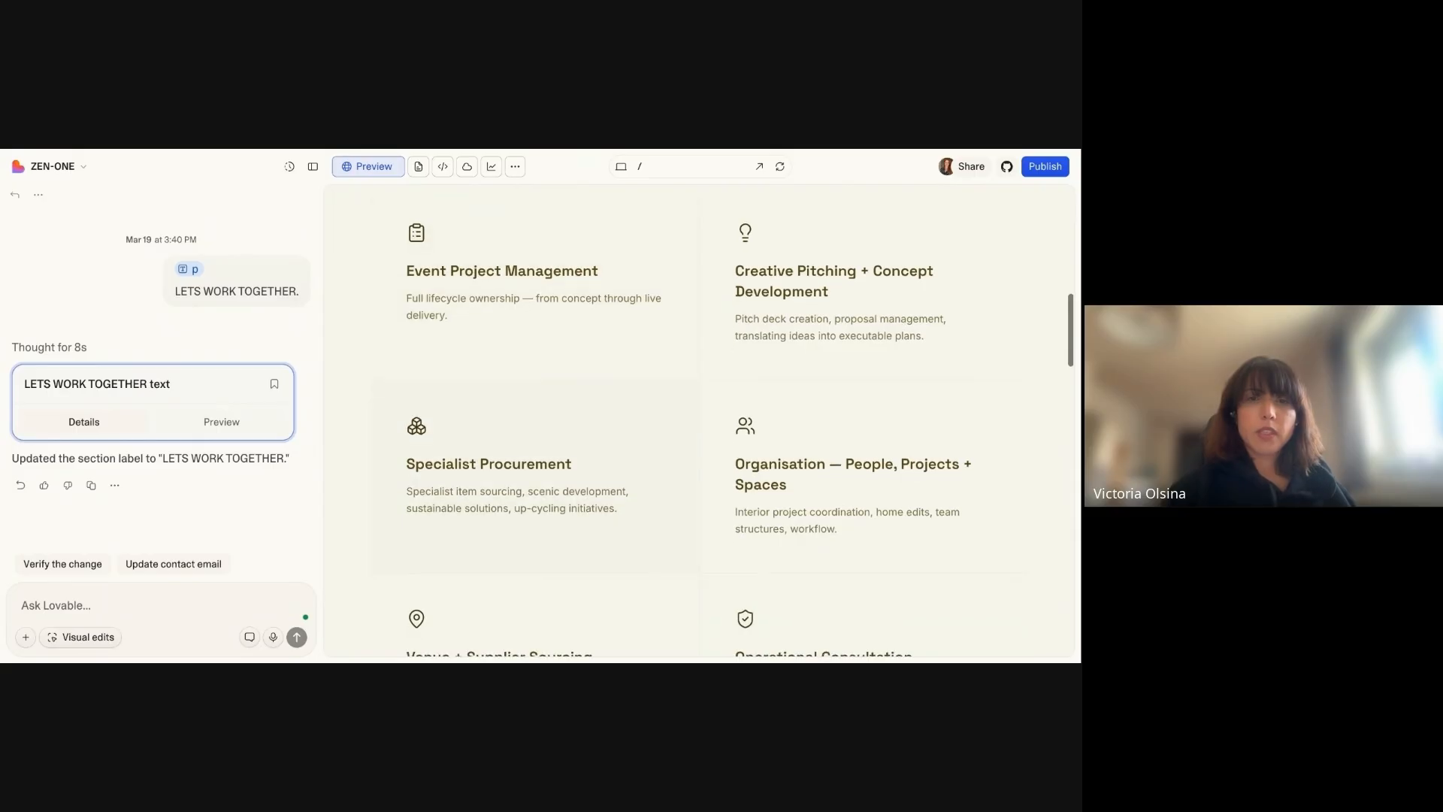
{"action": "scroll", "coordinate": [541, 368], "scroll_direction": "down", "scroll_amount": 1}
{"action": "scroll", "coordinate": [699, 421], "scroll_direction": "down", "scroll_amount": 2}
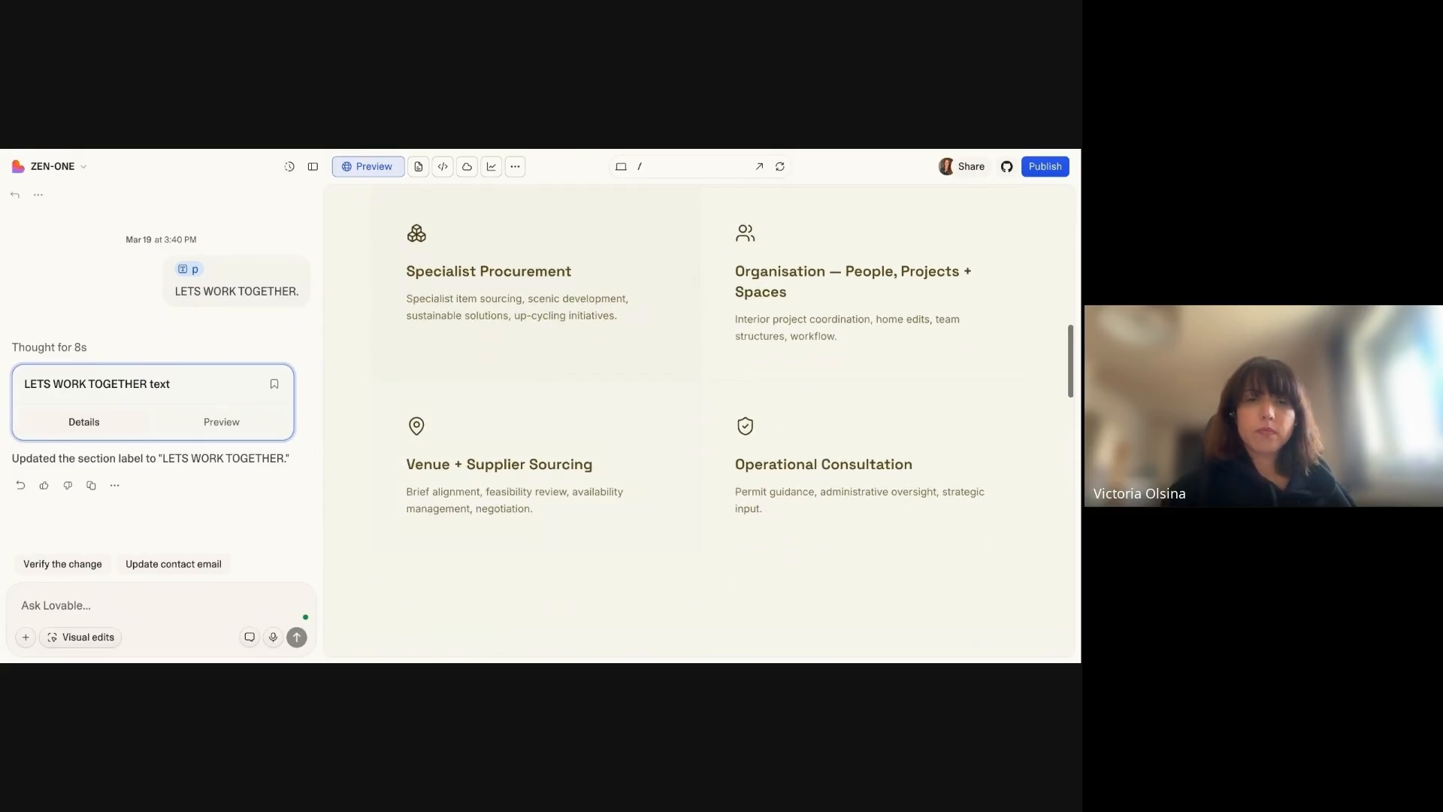
{"action": "scroll", "coordinate": [700, 421], "scroll_direction": "down", "scroll_amount": 2}
{"action": "scroll", "coordinate": [699, 420], "scroll_direction": "down", "scroll_amount": 7}
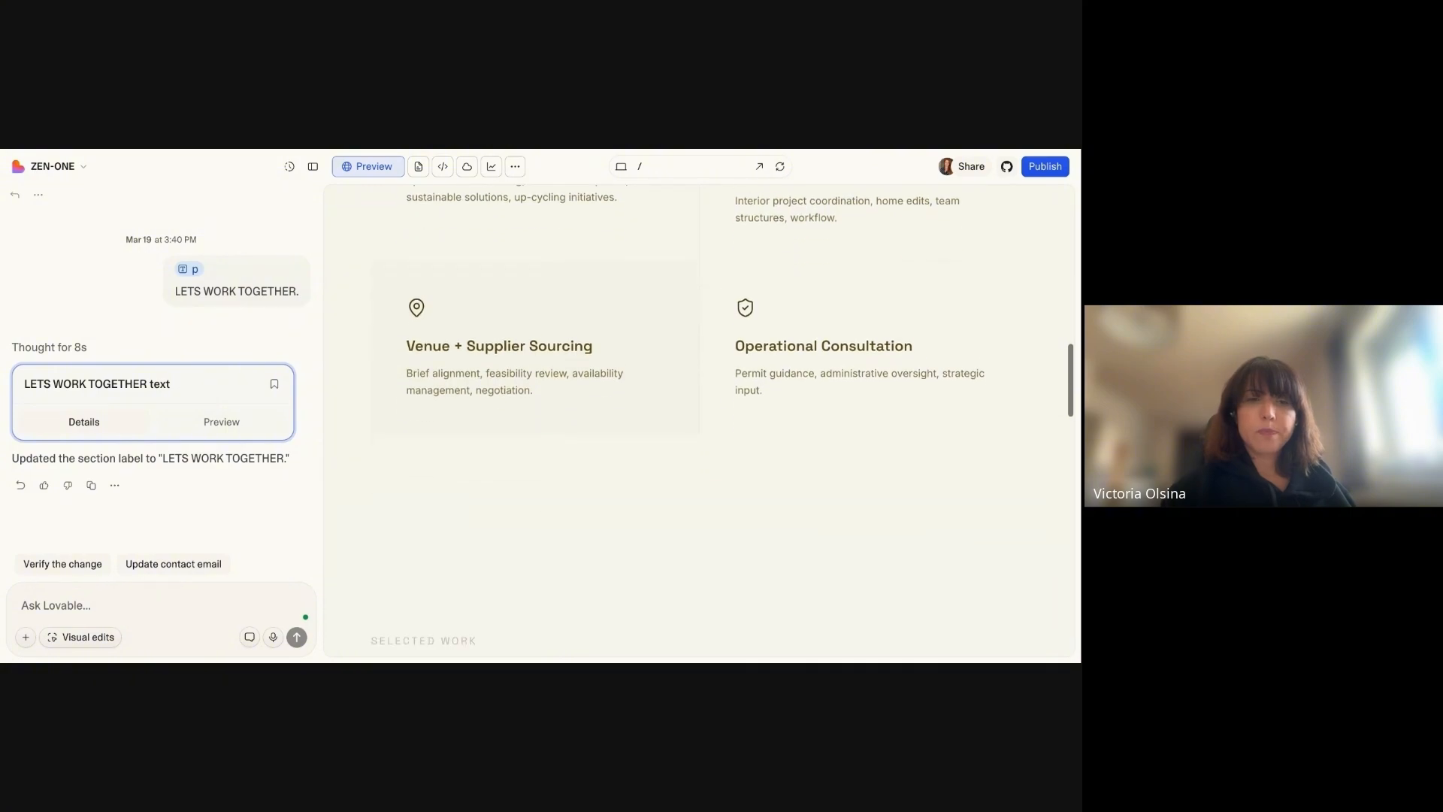
{"action": "scroll", "coordinate": [612, 468], "scroll_direction": "down", "scroll_amount": 3}
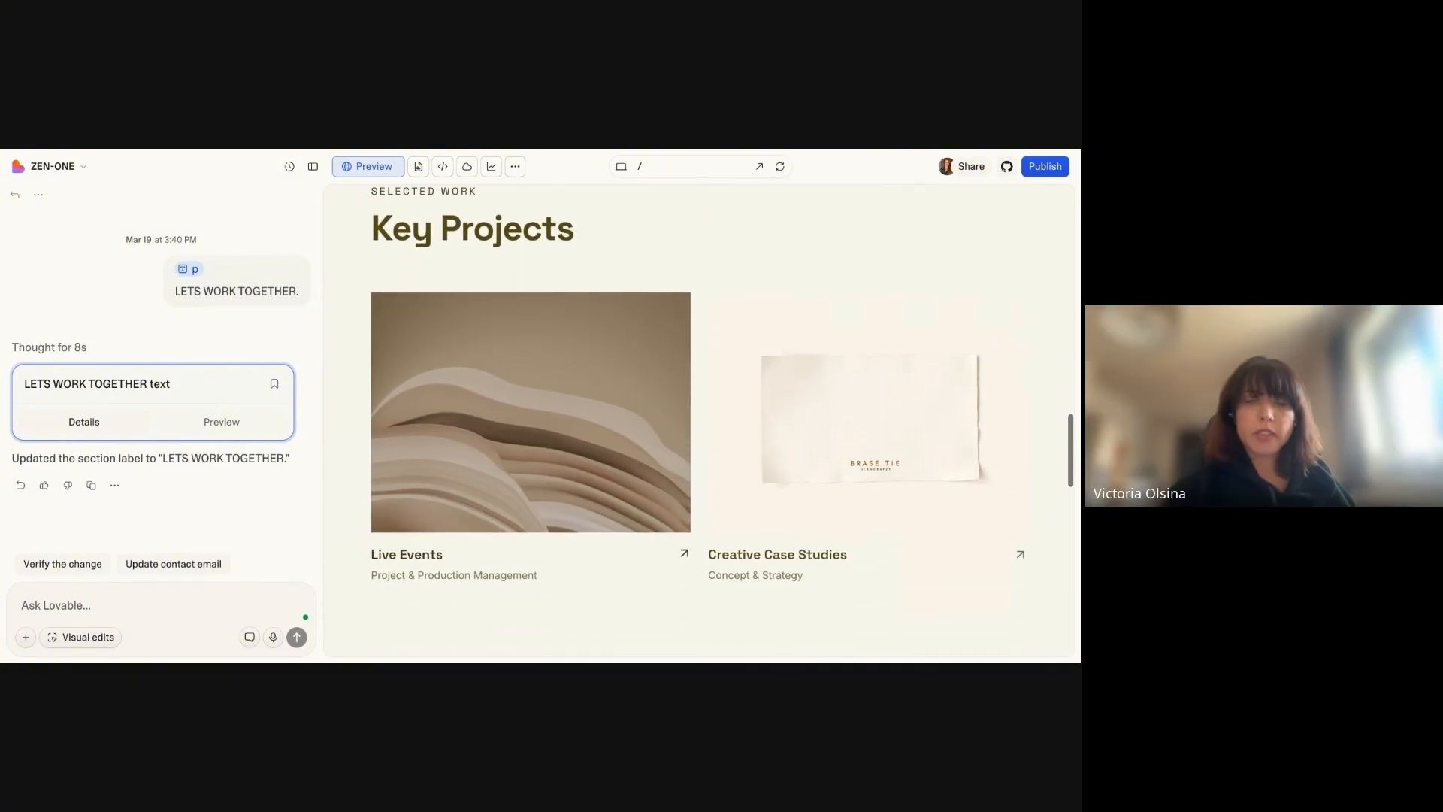
{"action": "scroll", "coordinate": [611, 468], "scroll_direction": "down", "scroll_amount": 1}
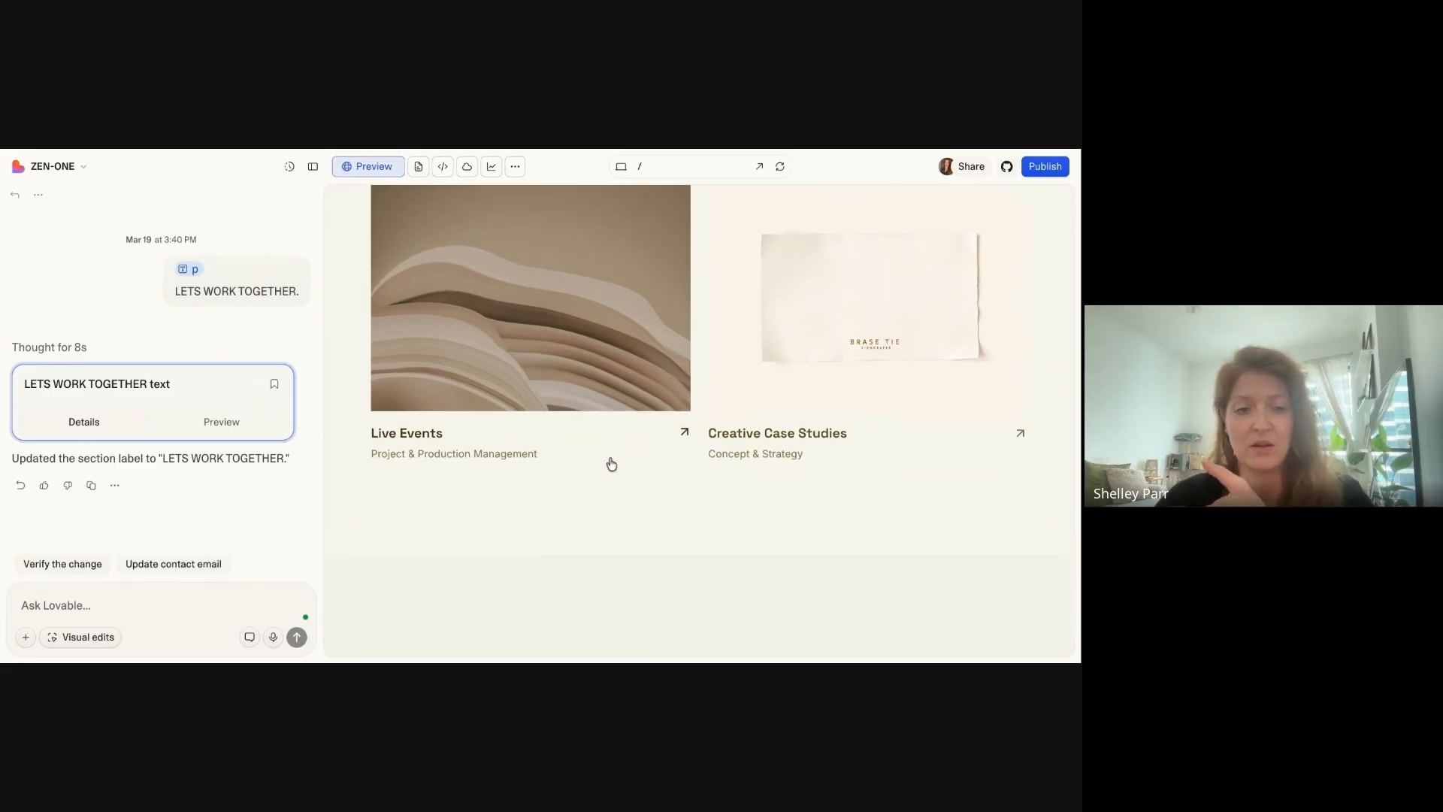
{"action": "scroll", "coordinate": [612, 464], "scroll_direction": "down", "scroll_amount": 1}
{"action": "scroll", "coordinate": [697, 422], "scroll_direction": "down", "scroll_amount": 5}
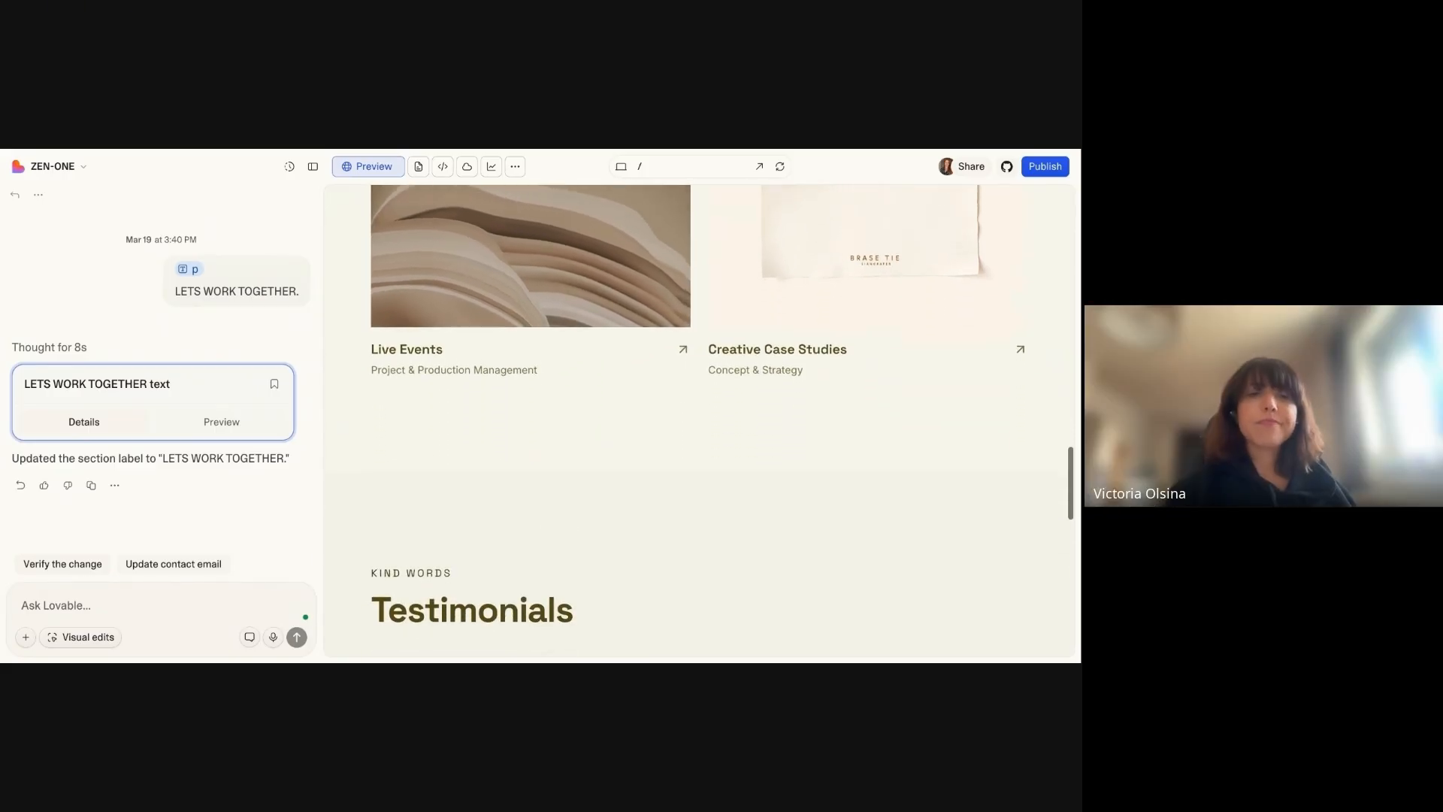
{"action": "scroll", "coordinate": [698, 422], "scroll_direction": "down", "scroll_amount": 3}
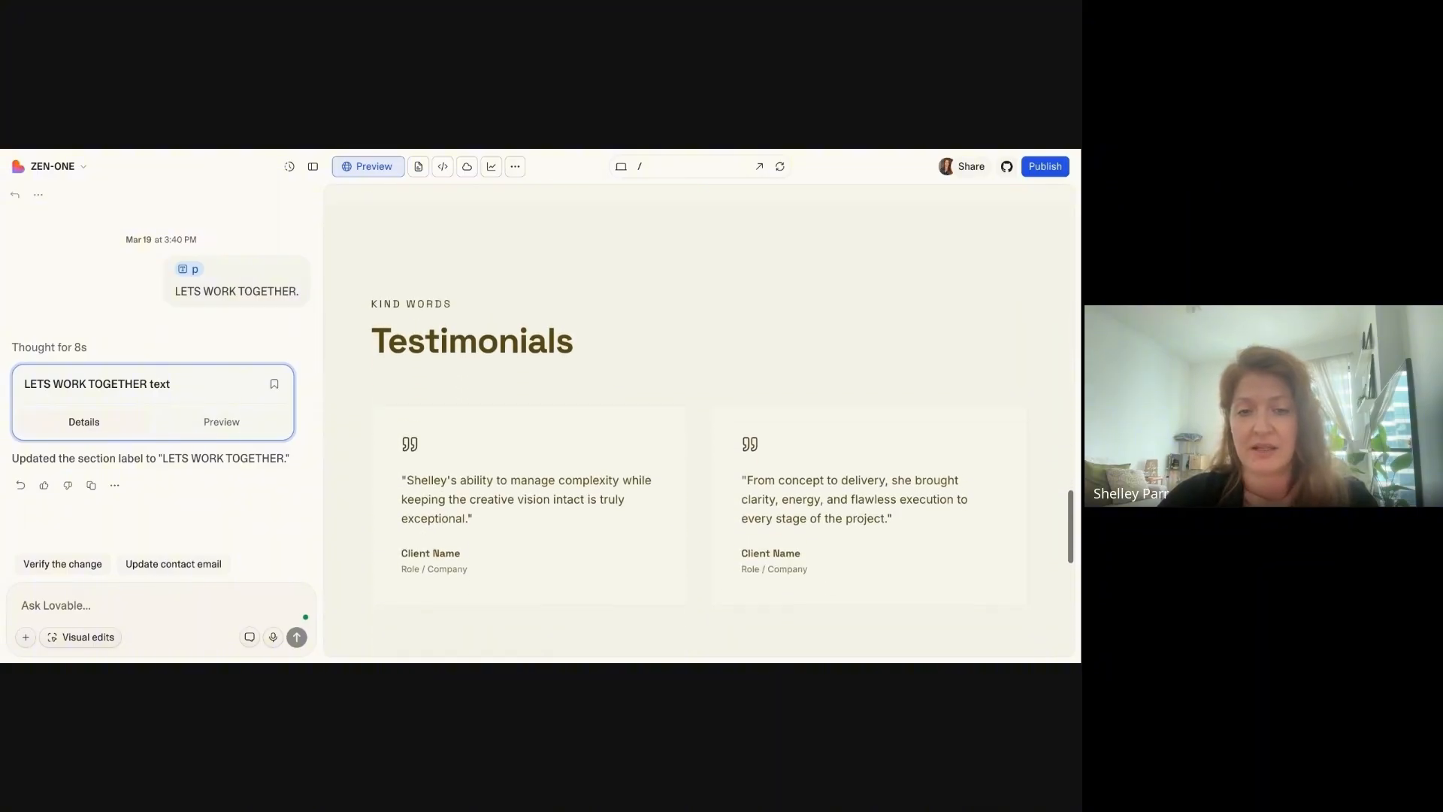
{"action": "scroll", "coordinate": [698, 422], "scroll_direction": "down", "scroll_amount": 4}
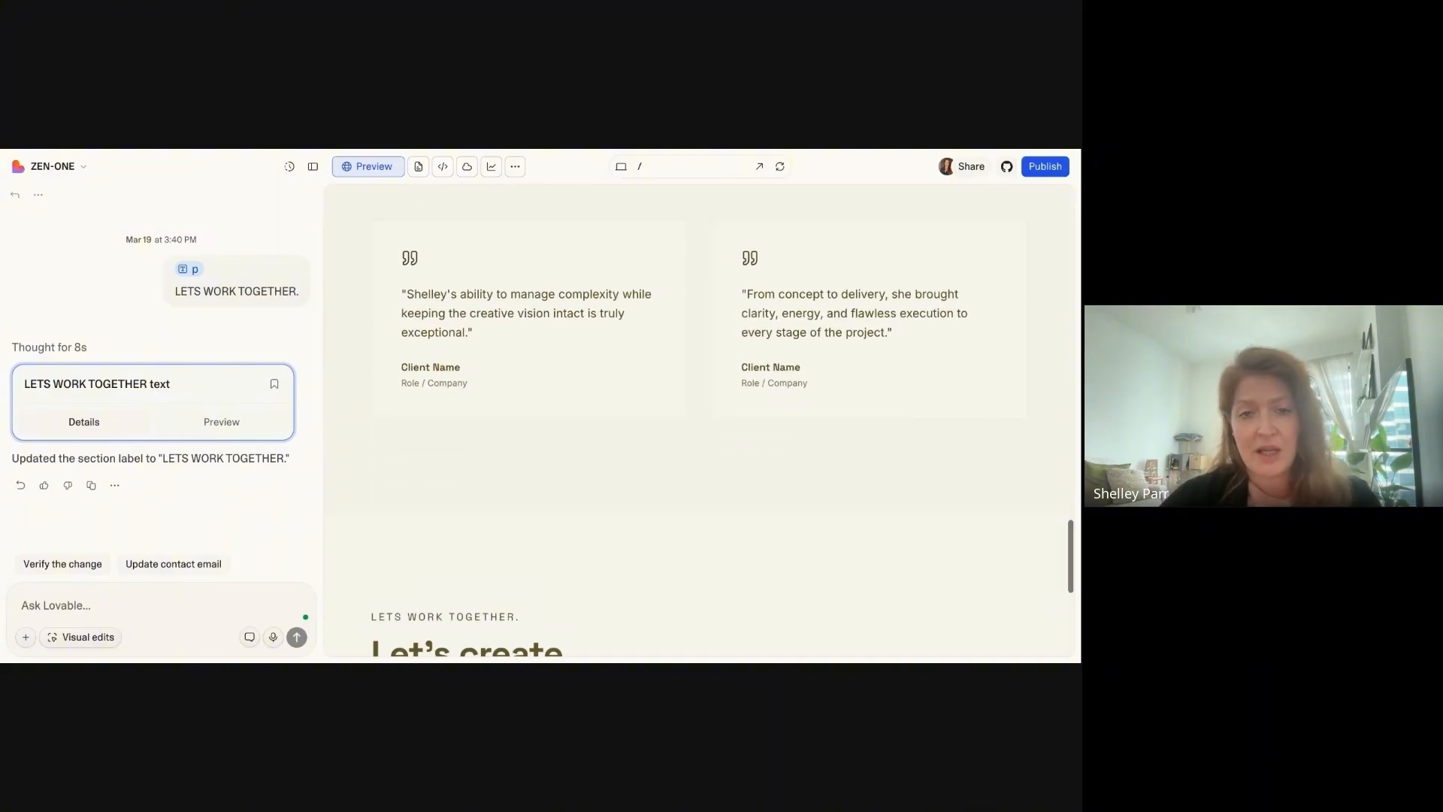
{"action": "scroll", "coordinate": [697, 421], "scroll_direction": "down", "scroll_amount": 3}
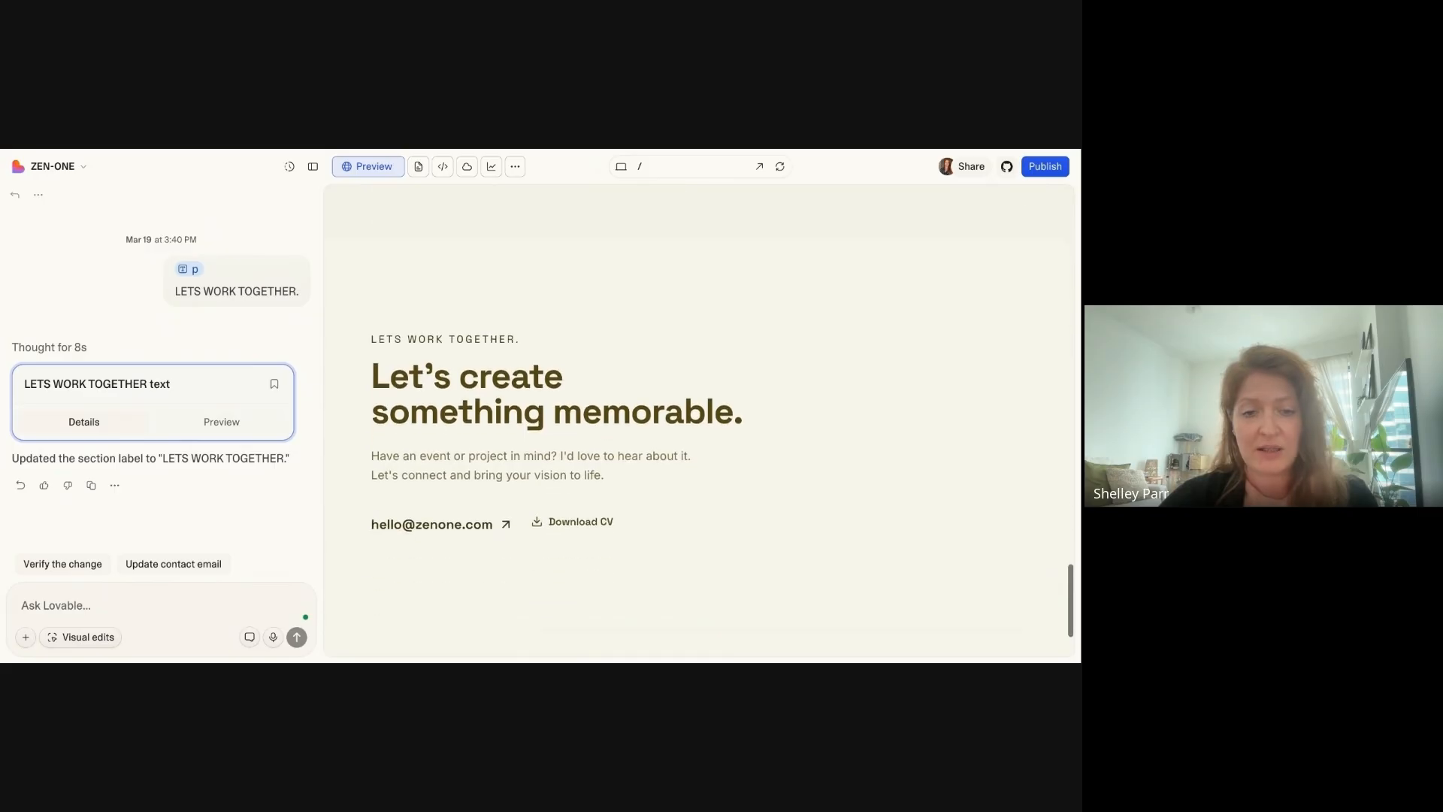
{"action": "scroll", "coordinate": [698, 422], "scroll_direction": "down", "scroll_amount": 1}
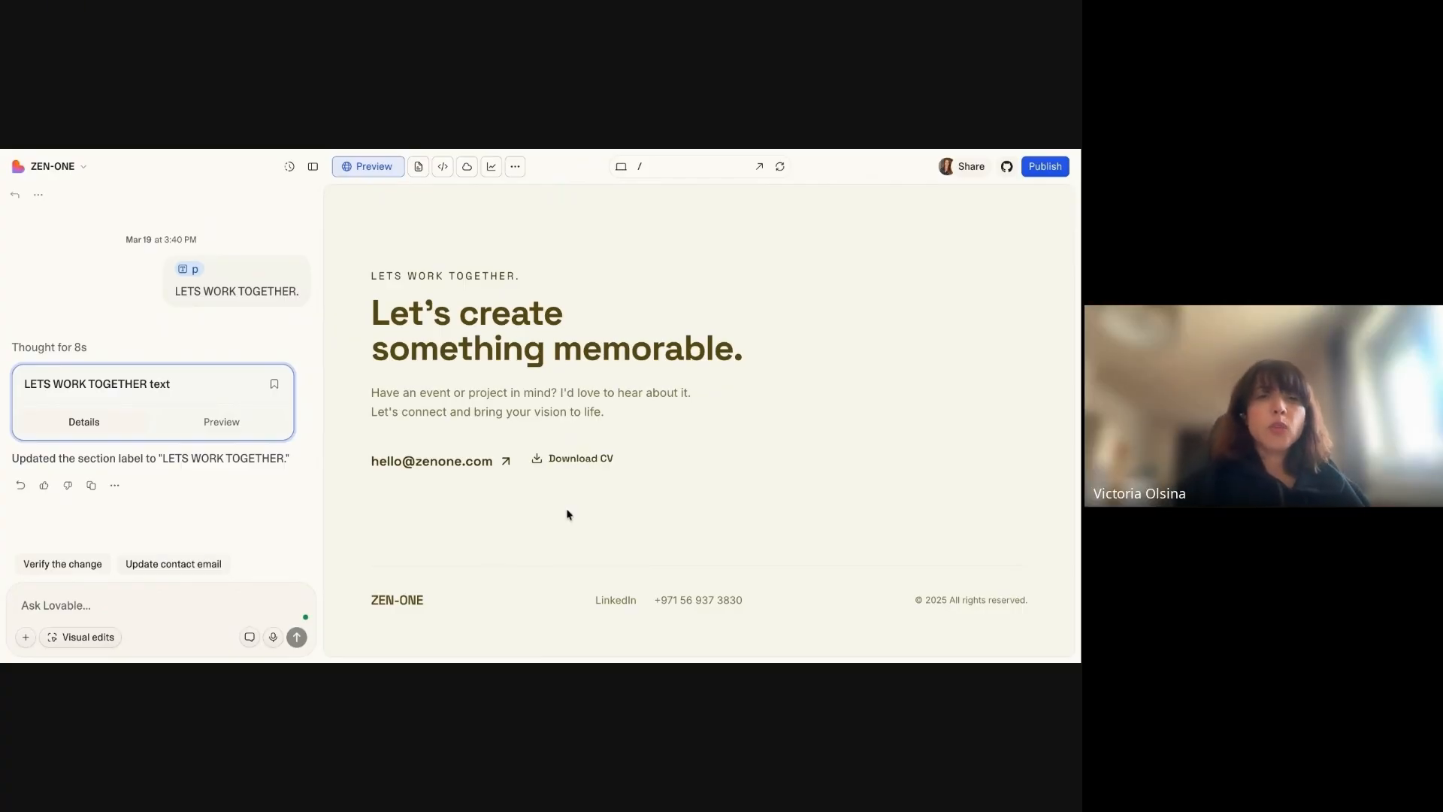
{"action": "scroll", "coordinate": [567, 514], "scroll_direction": "down", "scroll_amount": 1}
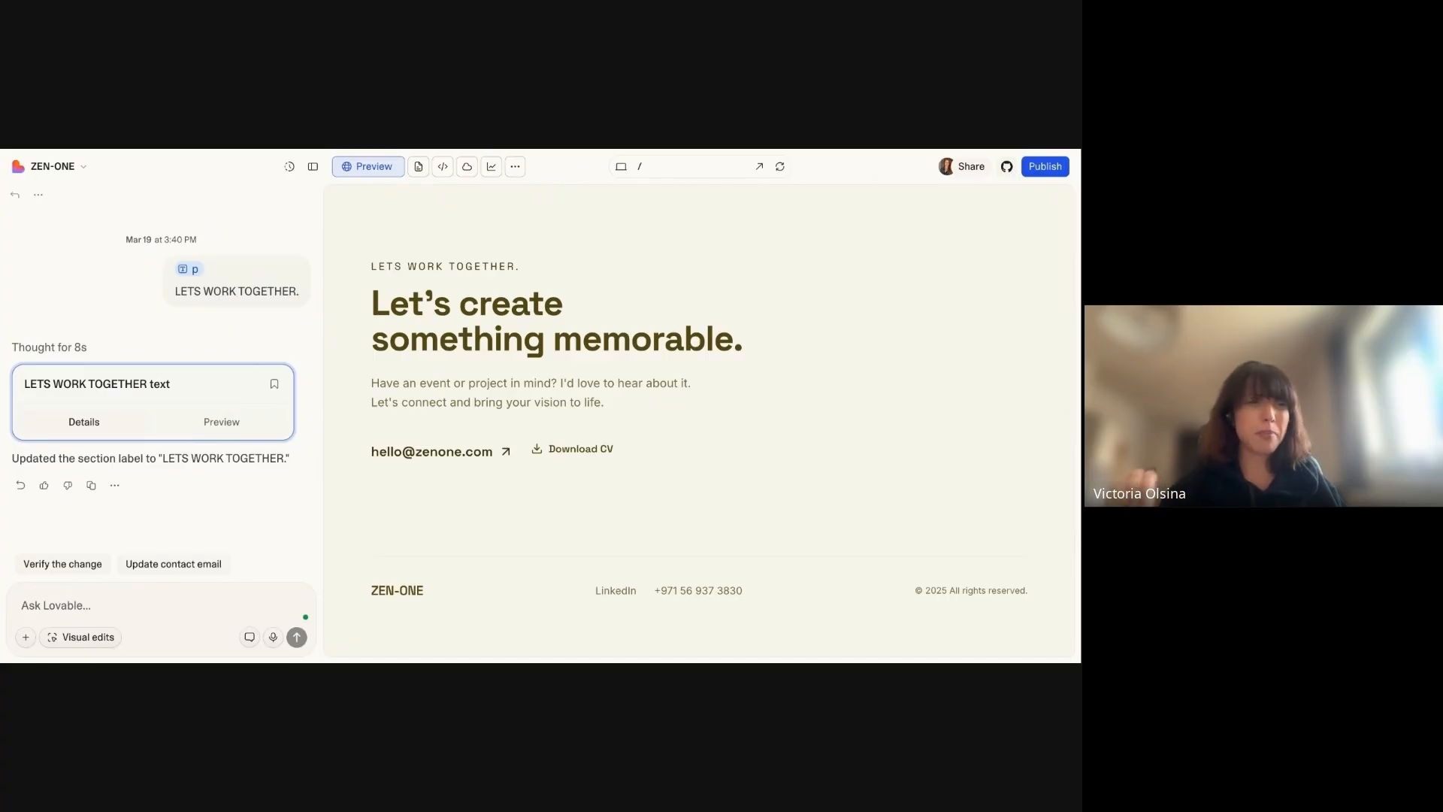
{"action": "scroll", "coordinate": [699, 421], "scroll_direction": "up", "scroll_amount": 20}
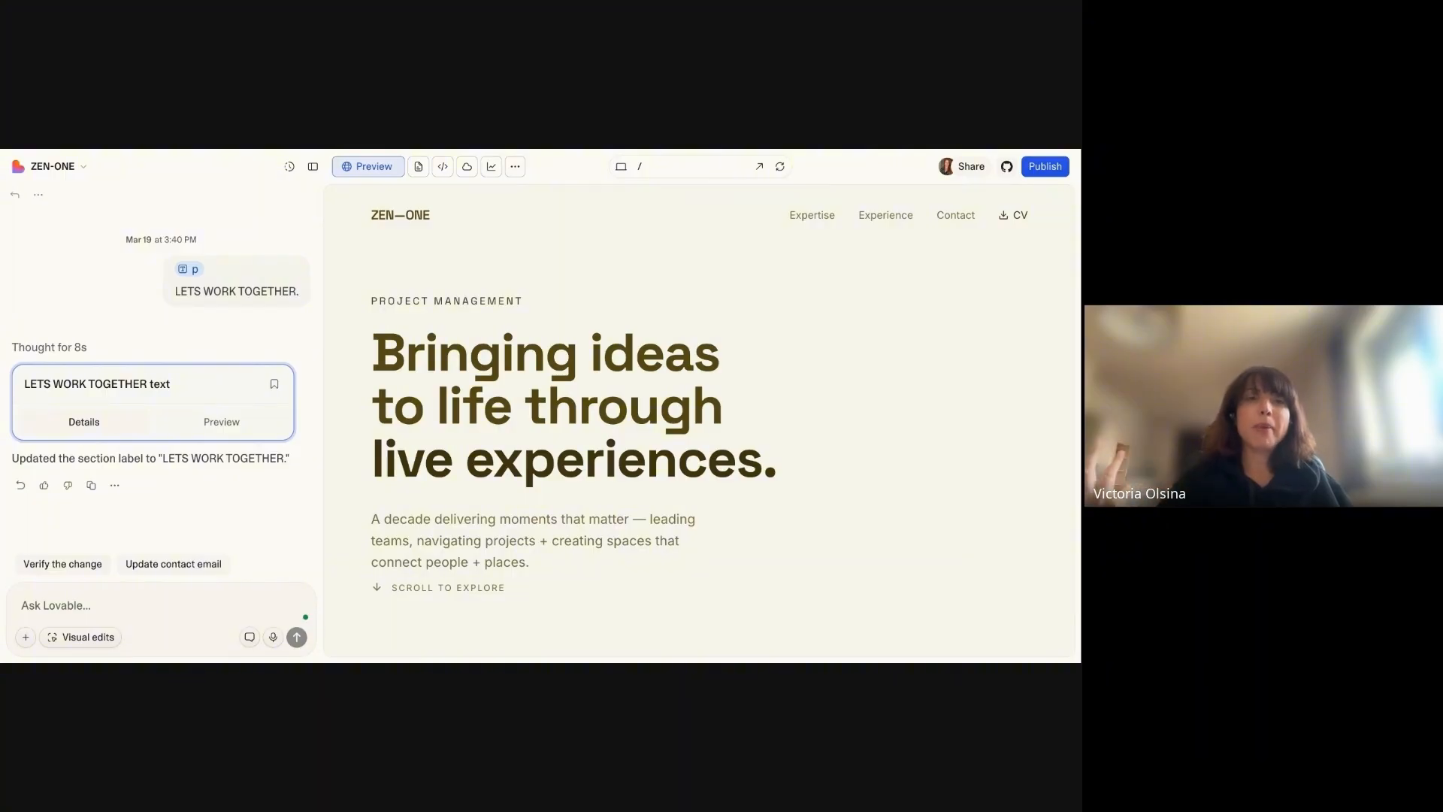
{"action": "scroll", "coordinate": [700, 391], "scroll_direction": "down", "scroll_amount": 1}
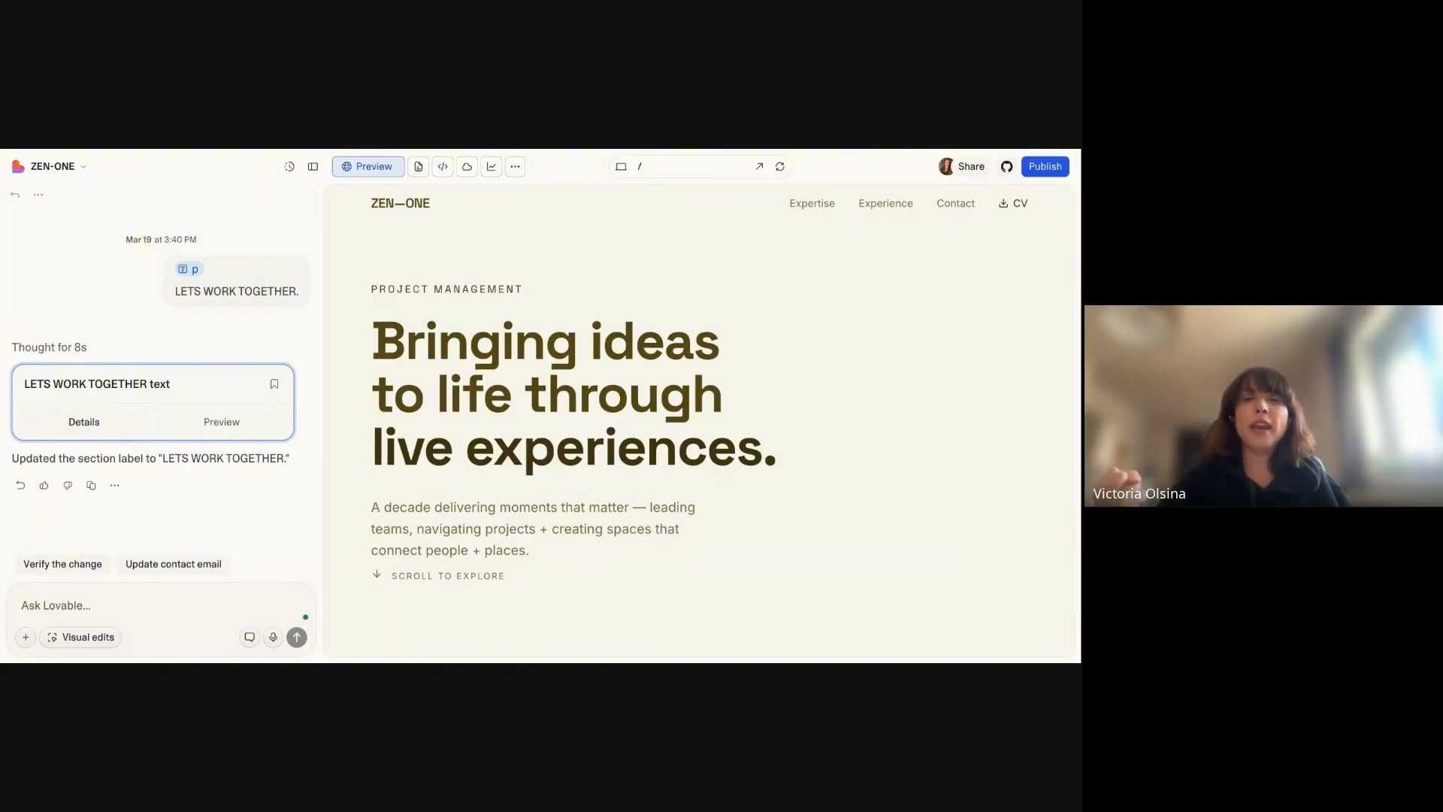
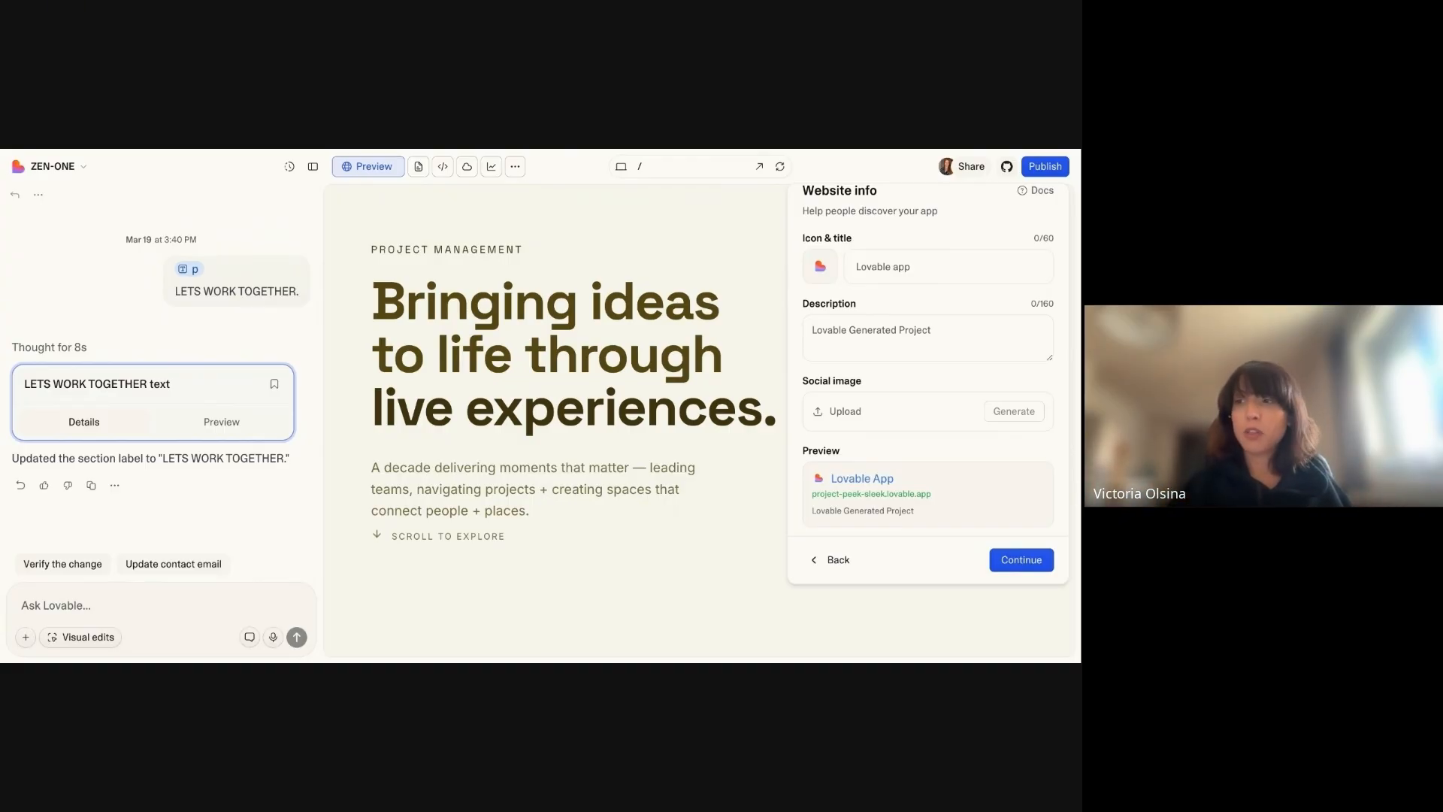
Ask the AI chat for a page title and meta description targeting "Event Project Management in Dubai".
{"action": "left_click", "coordinate": [895, 280]}
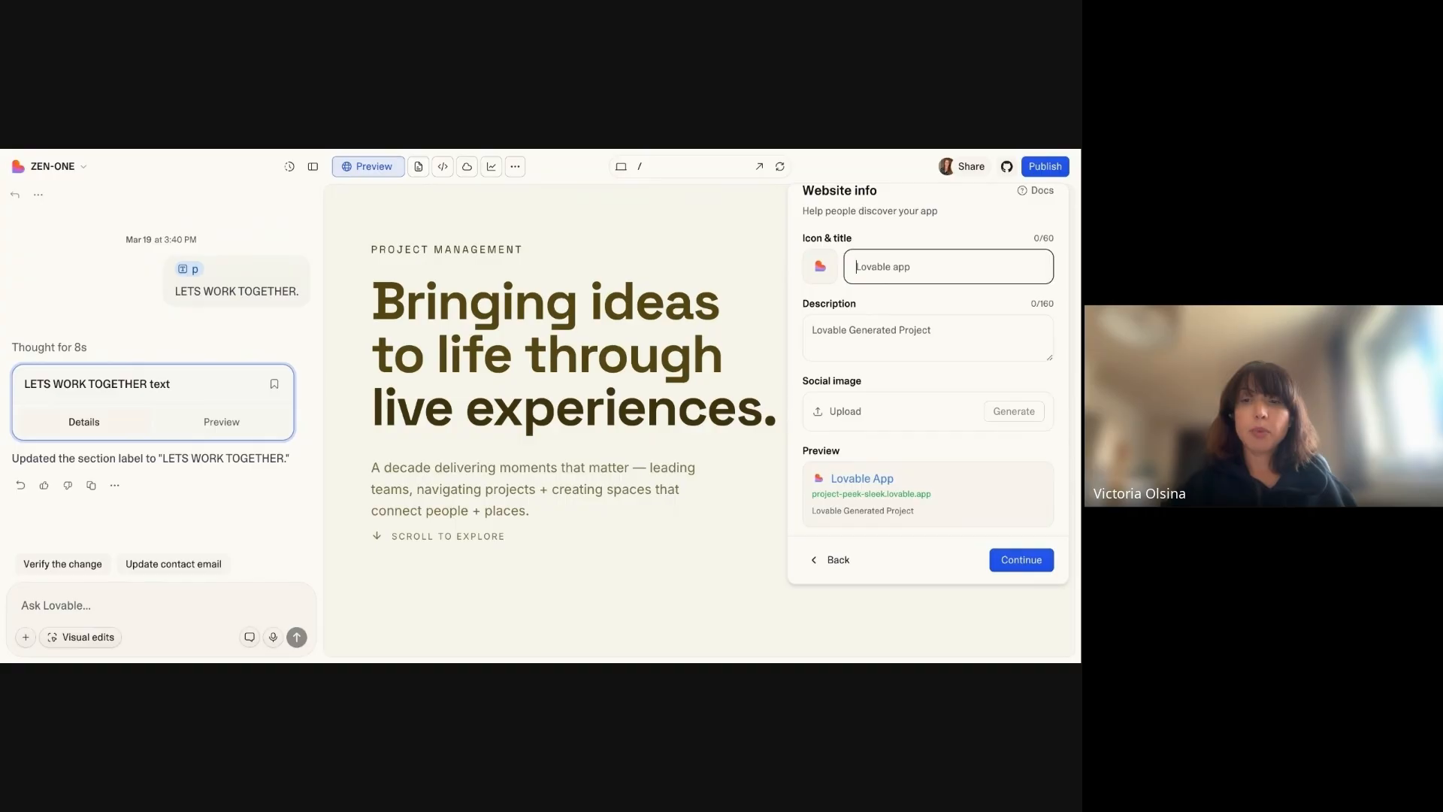
{"action": "left_click", "coordinate": [715, 465]}
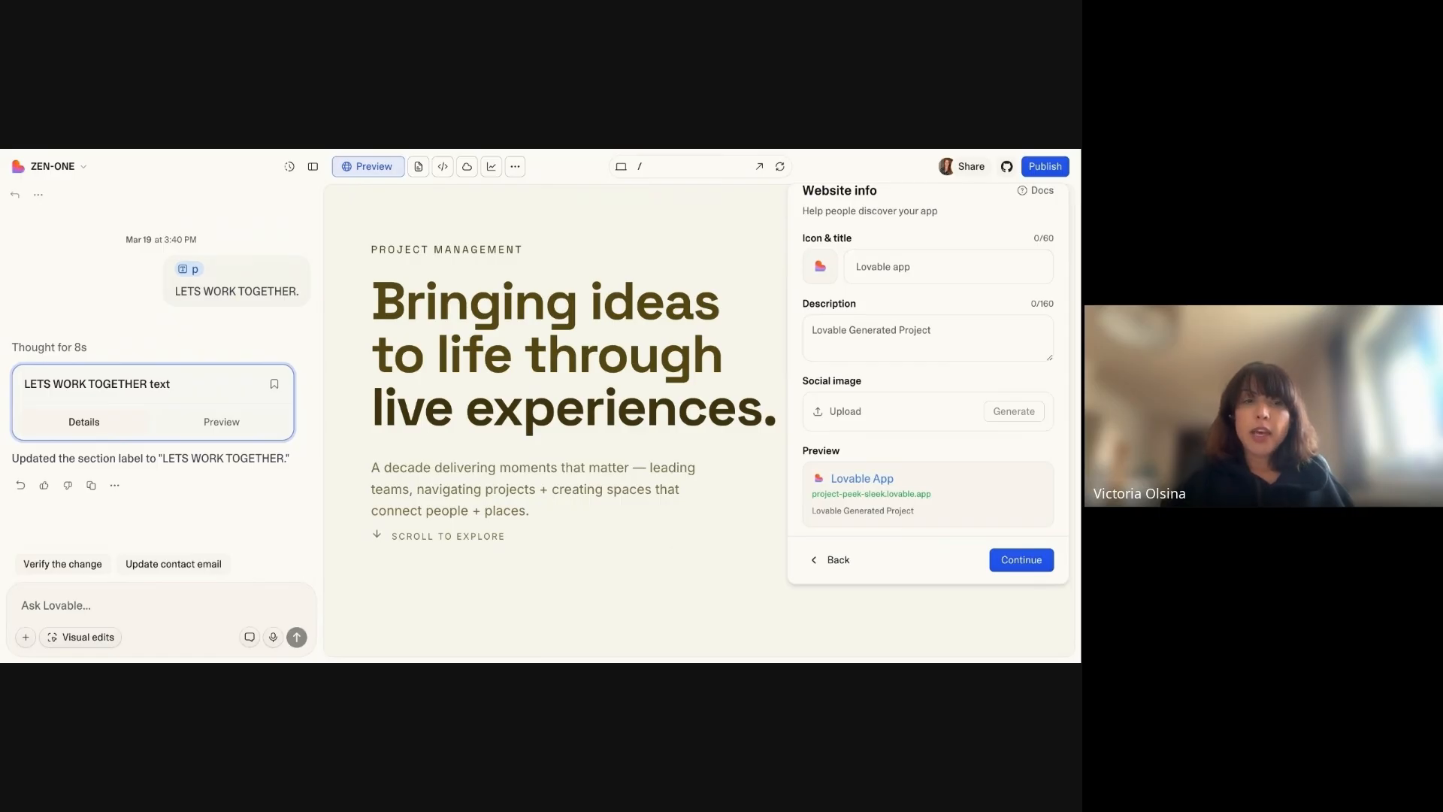
{"action": "type", "text": "i need title and metadescription target: Event Project Management in Dubai."}
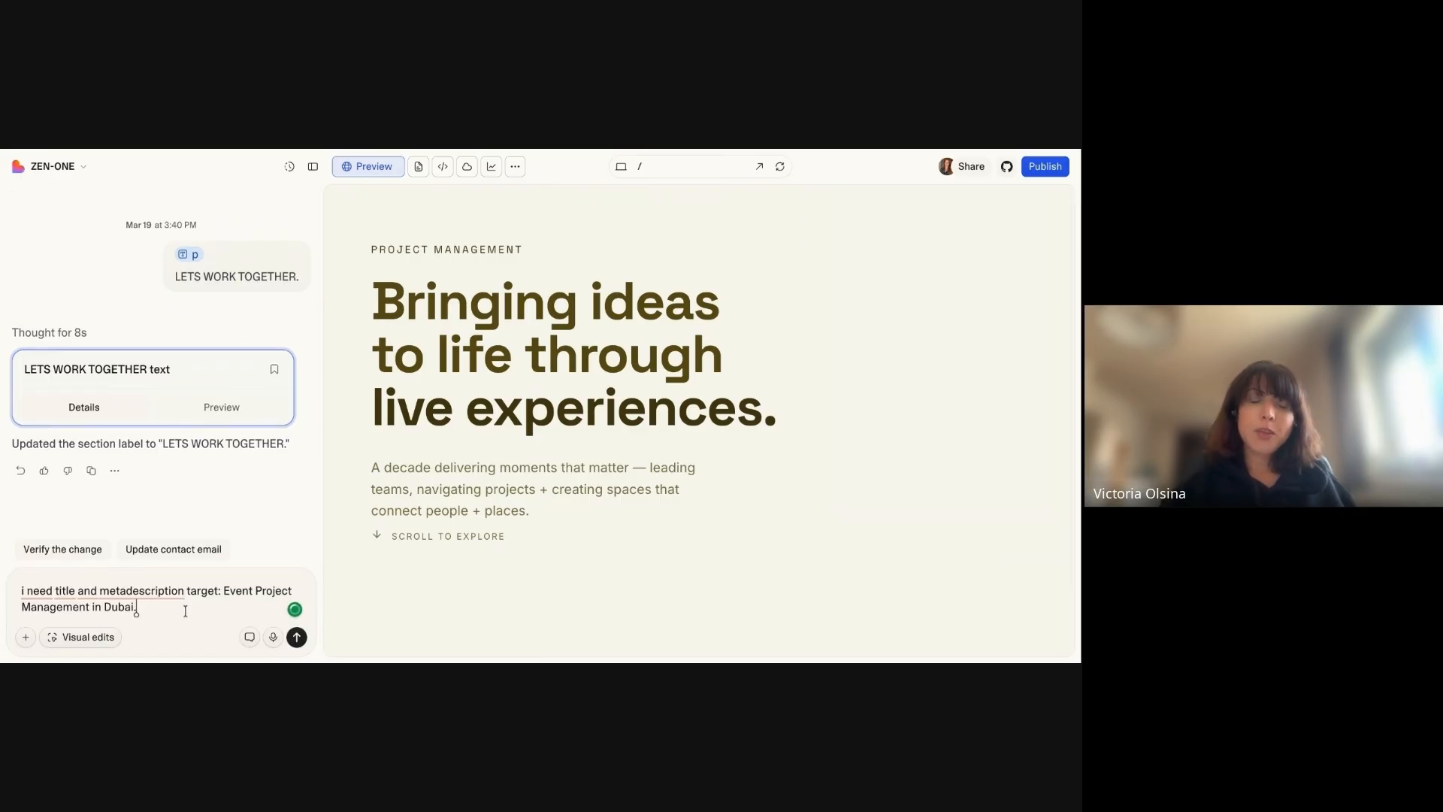
{"action": "left_click", "coordinate": [296, 638]}
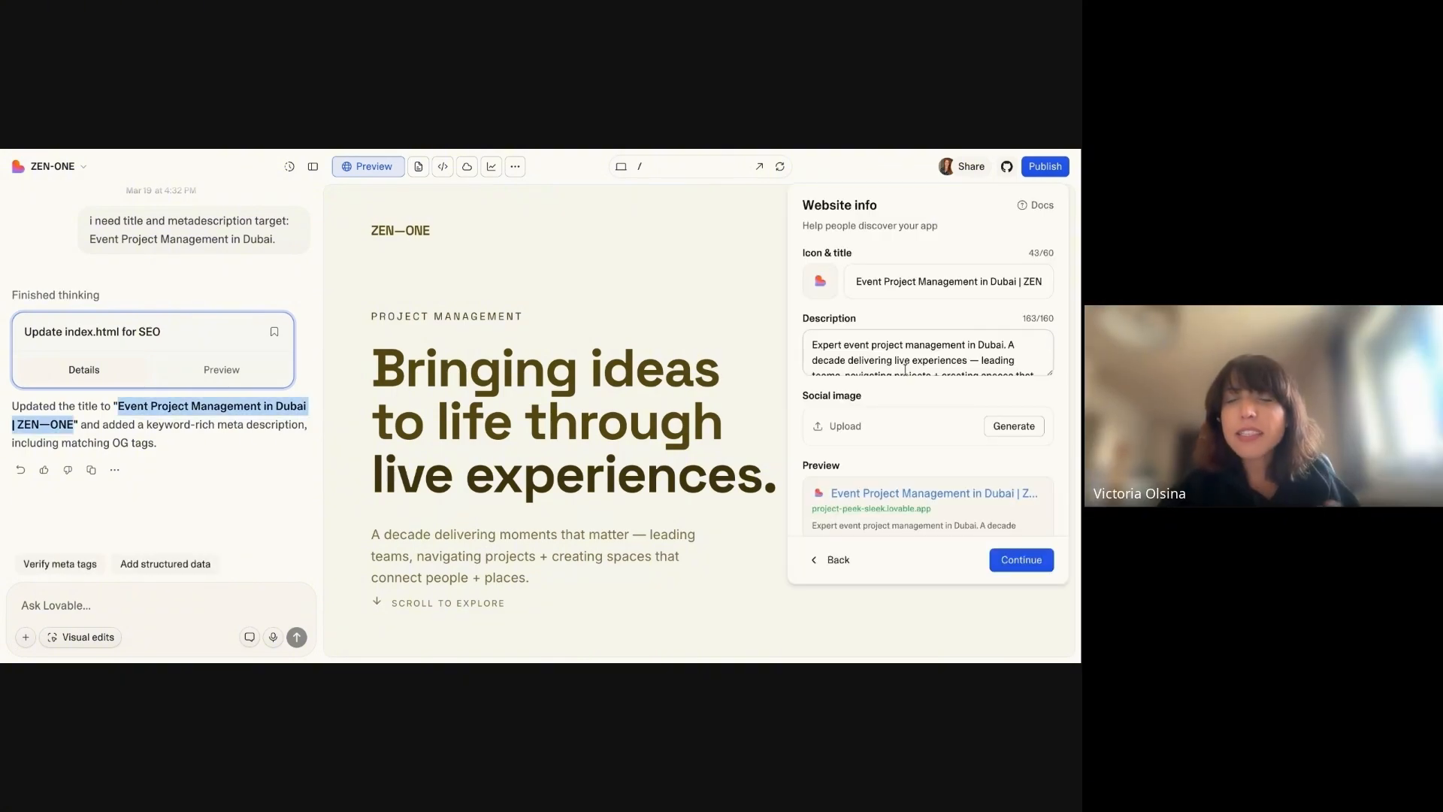
Reword the website description's ending to "decade delivering live experiences, leading teams navigating projects+creating spaces that connect people+places.".
{"action": "scroll", "coordinate": [905, 366], "scroll_direction": "down", "scroll_amount": 3}
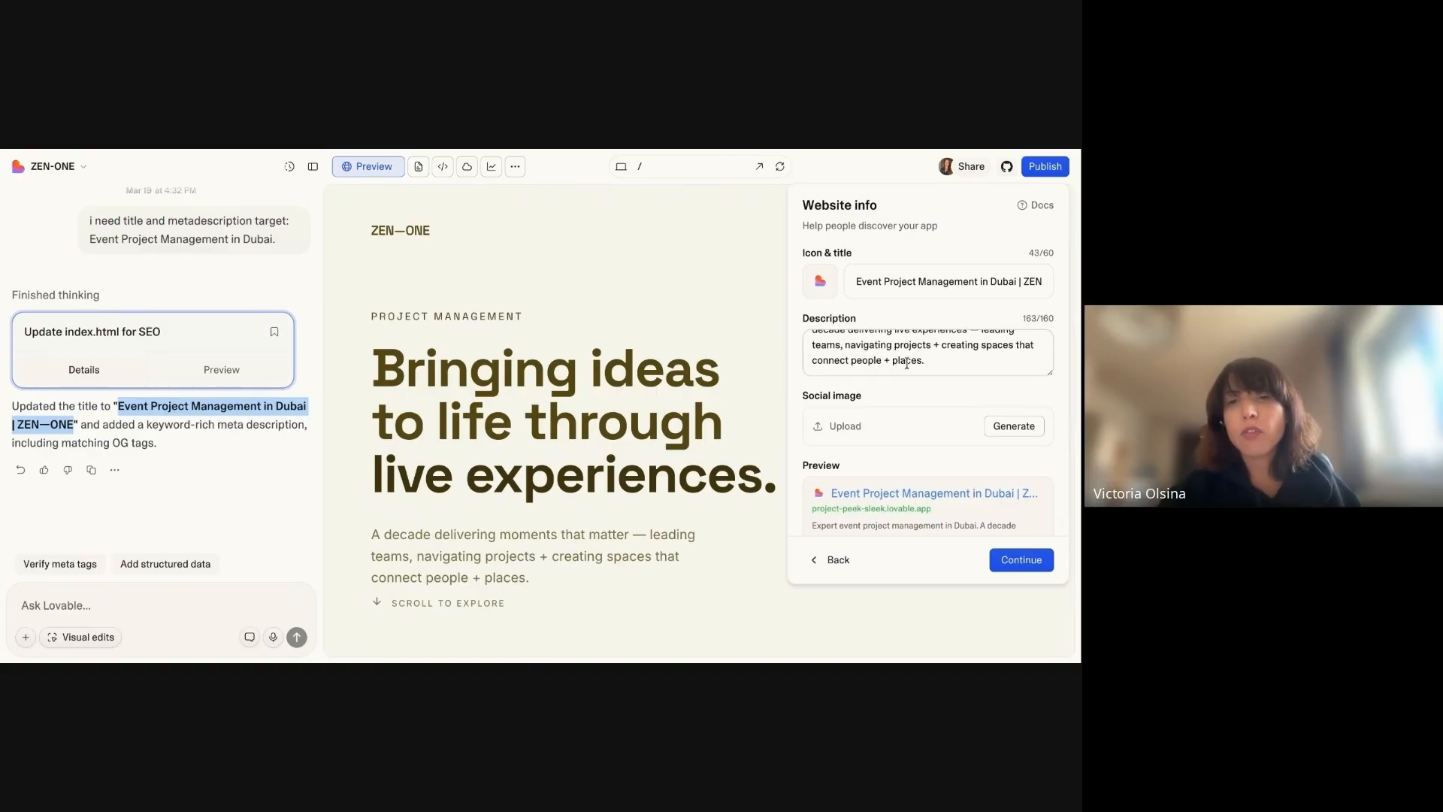
{"action": "scroll", "coordinate": [907, 364], "scroll_direction": "up", "scroll_amount": 3}
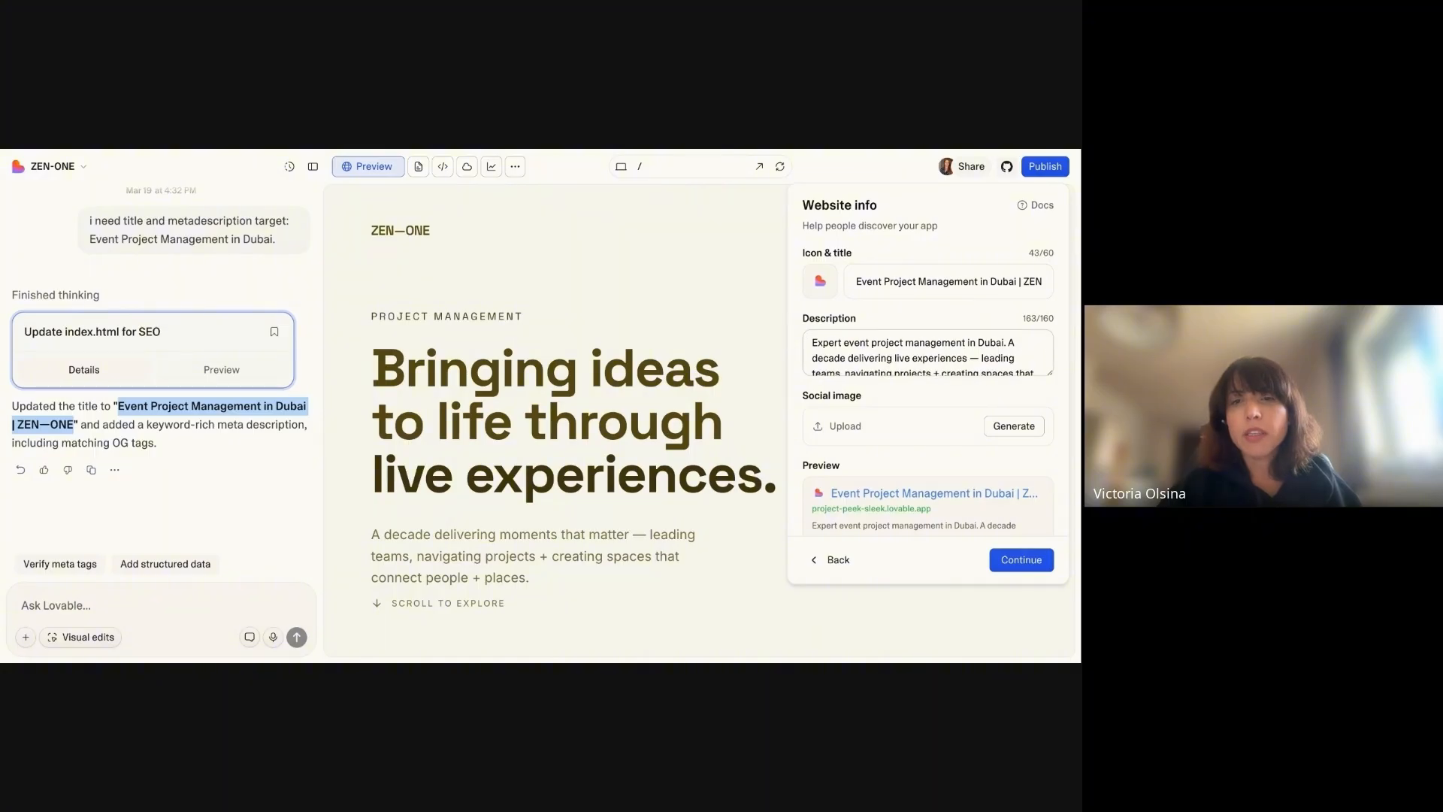
{"action": "scroll", "coordinate": [927, 354], "scroll_direction": "down", "scroll_amount": 3}
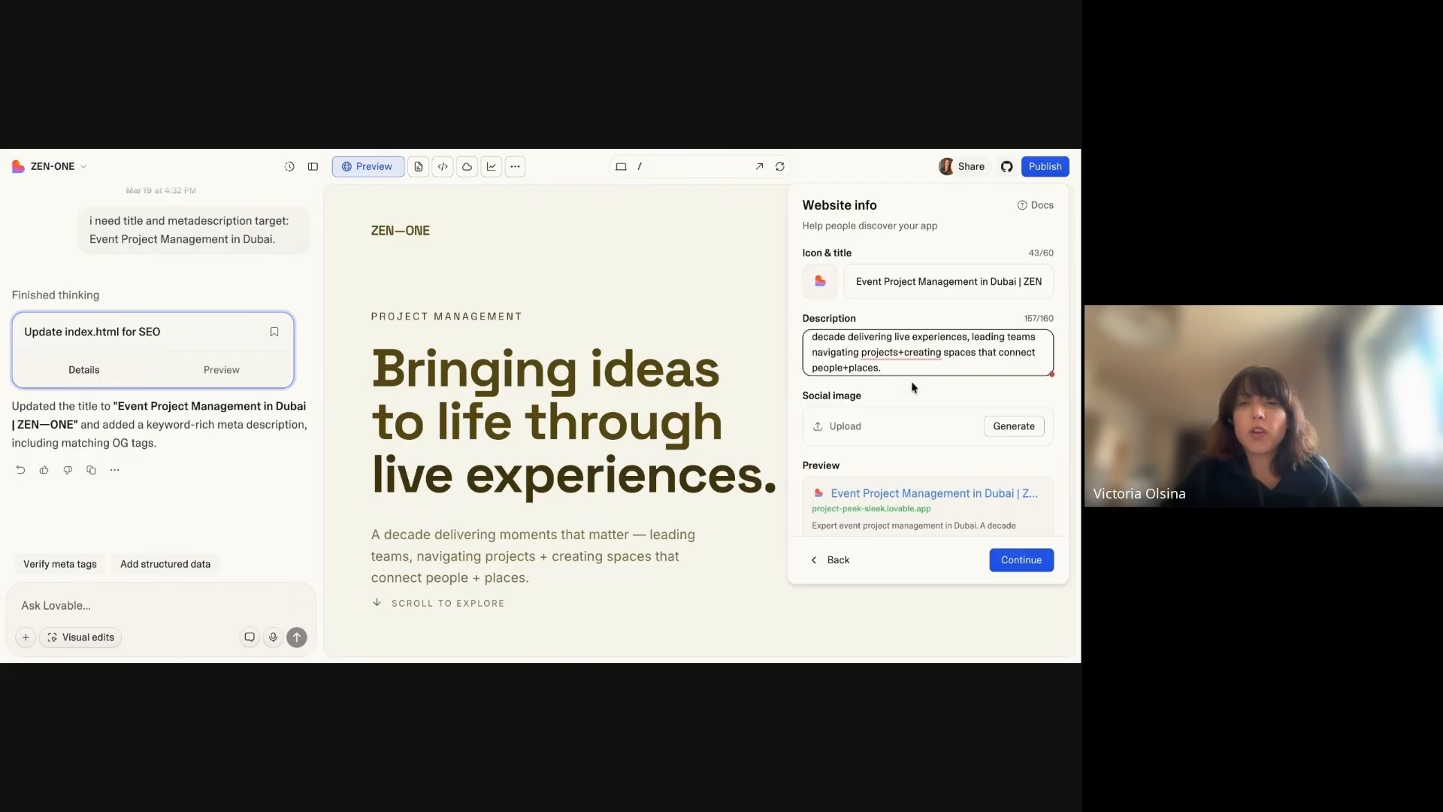
{"action": "left_click", "coordinate": [912, 385]}
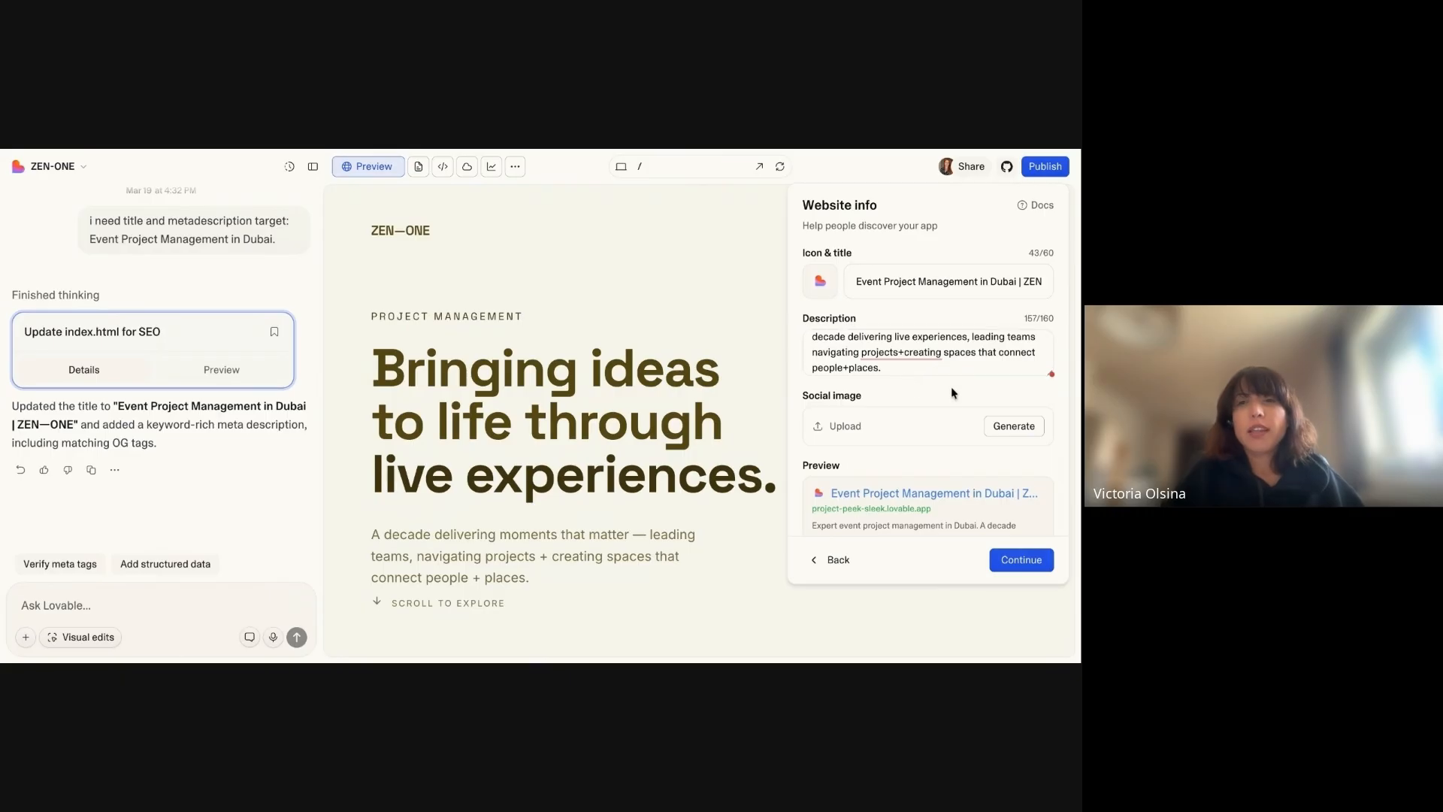
{"action": "scroll", "coordinate": [950, 362], "scroll_direction": "up", "scroll_amount": 3}
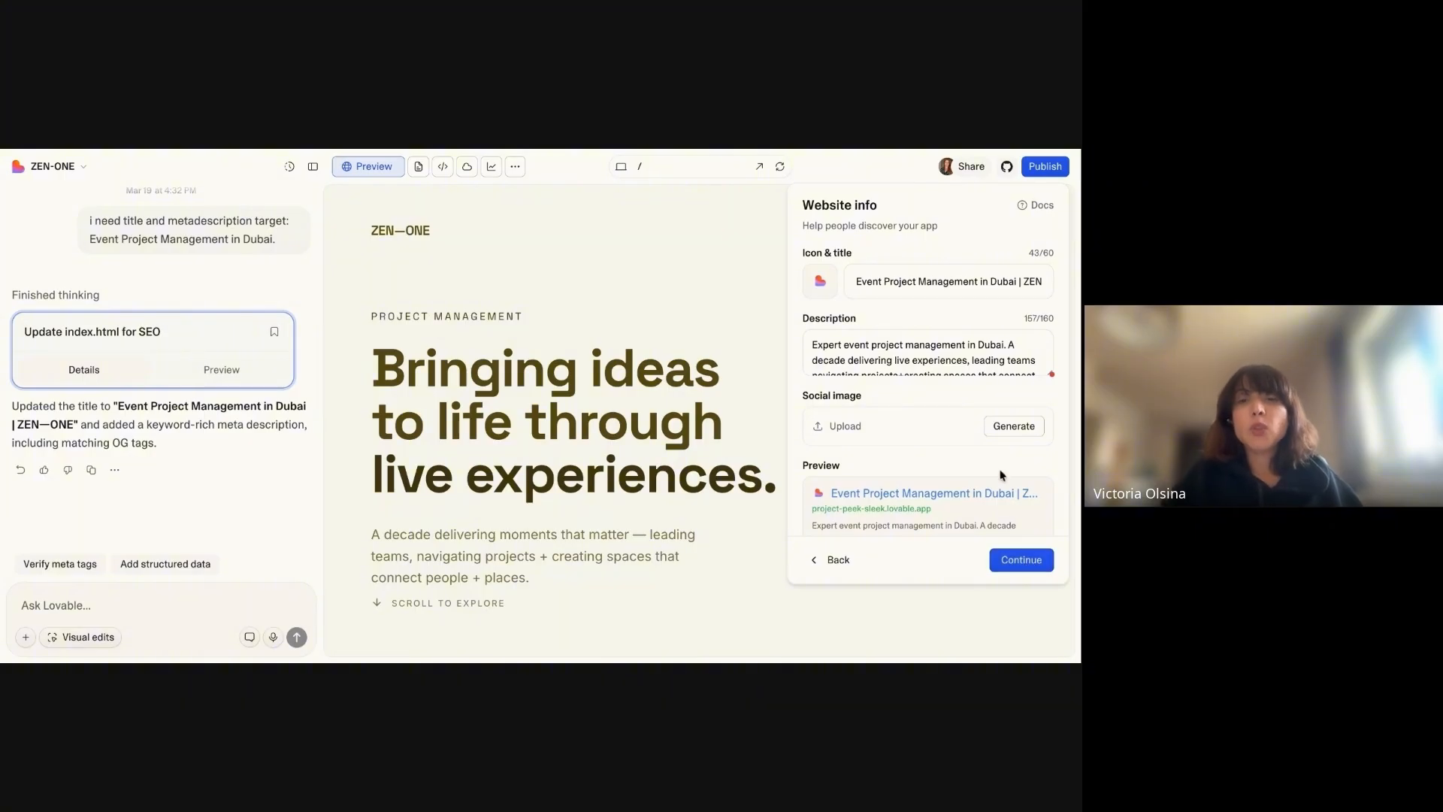
{"action": "scroll", "coordinate": [1000, 472], "scroll_direction": "down", "scroll_amount": 1}
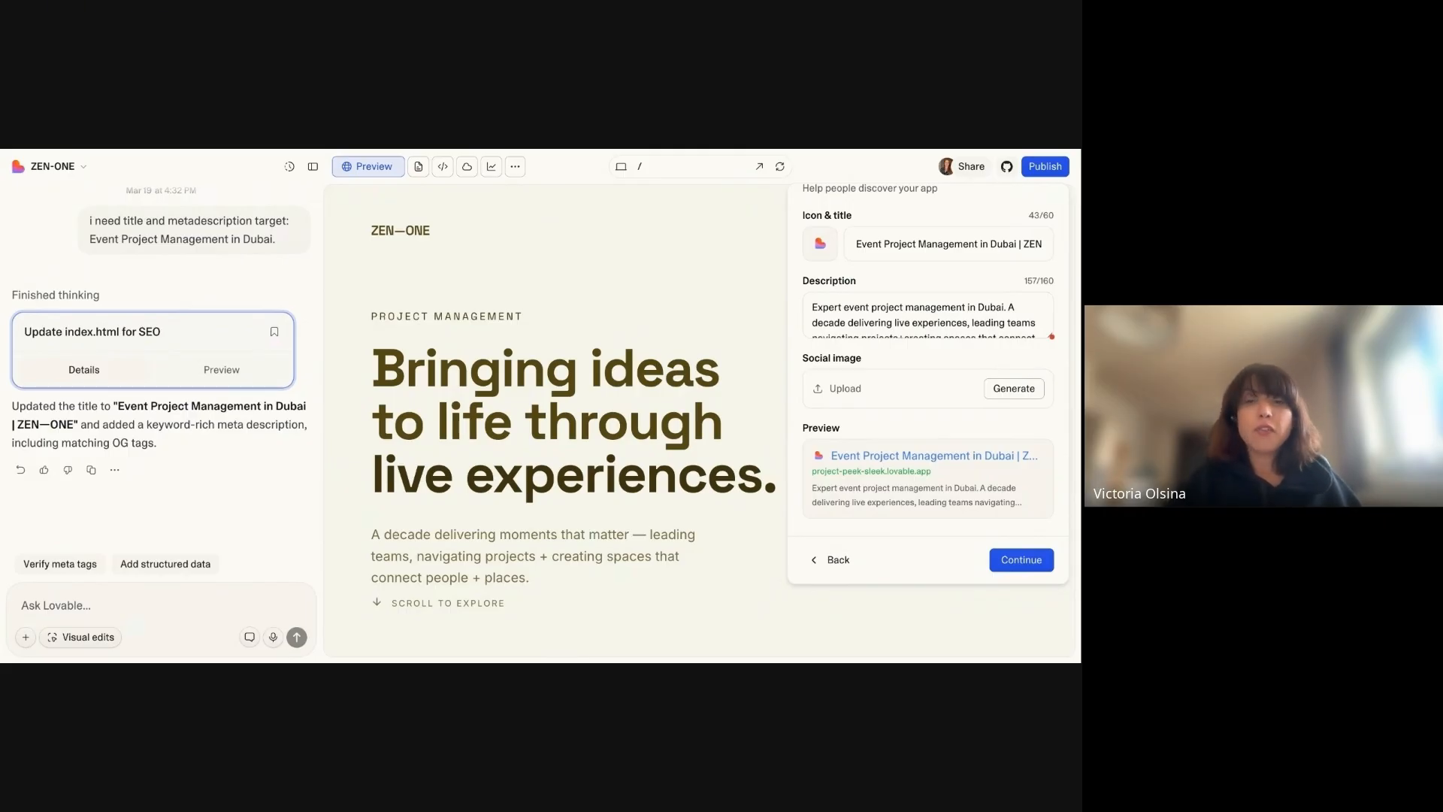
Go back through the publishing setup to the website address and keep the unpublished website info changes.
{"action": "left_click", "coordinate": [836, 560]}
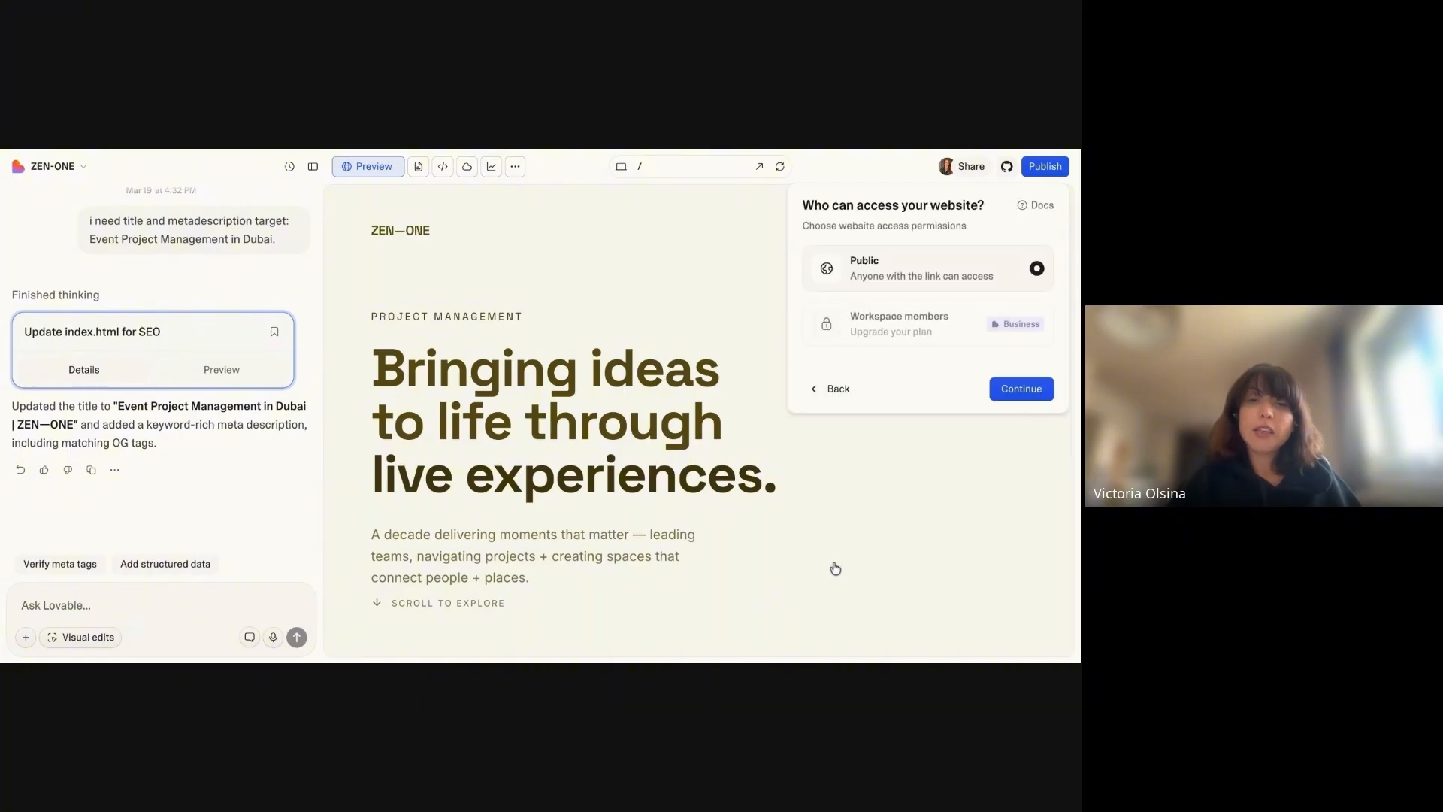
{"action": "left_click", "coordinate": [836, 389]}
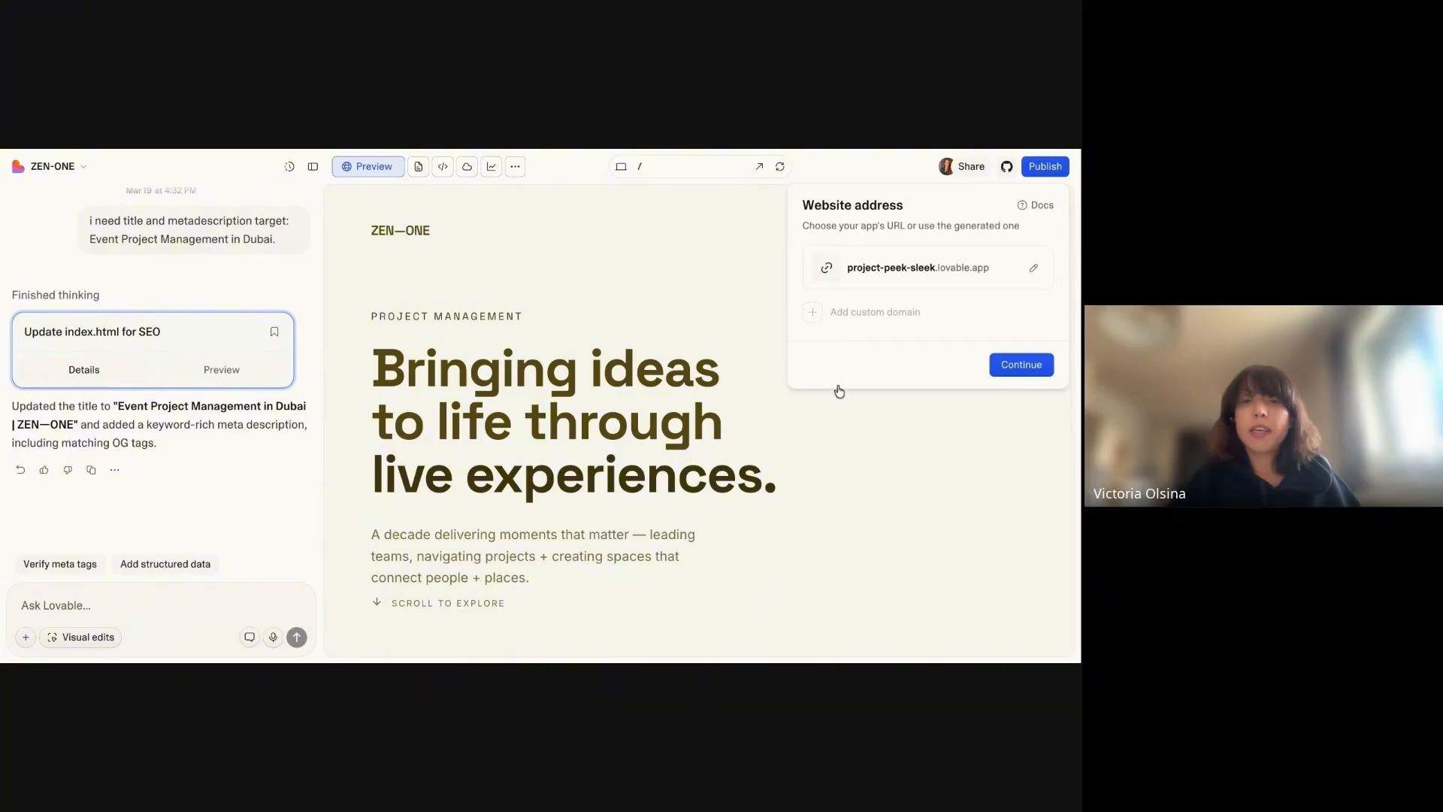
{"action": "left_click", "coordinate": [771, 218]}
{"action": "left_click", "coordinate": [725, 283]}
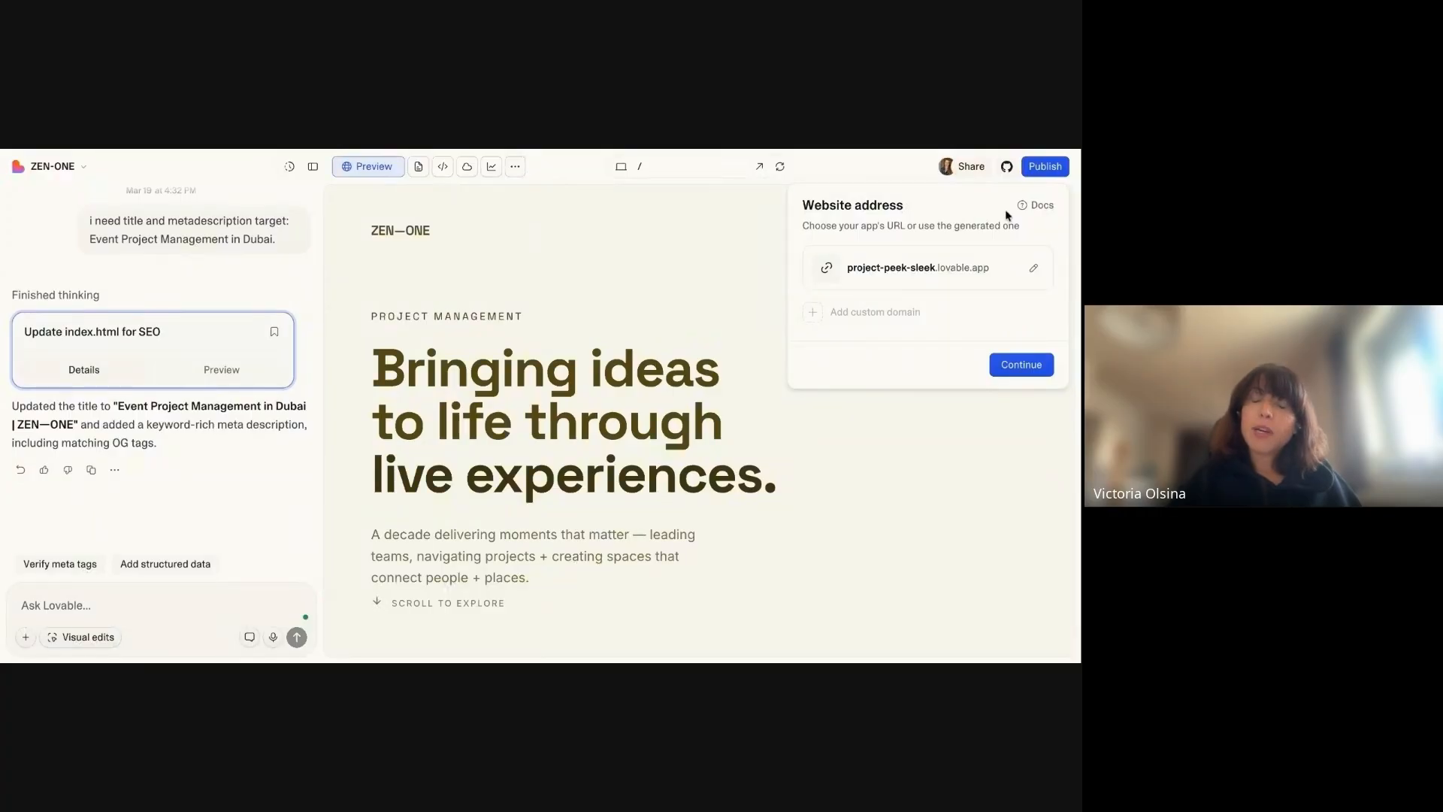
{"action": "left_click", "coordinate": [1054, 176]}
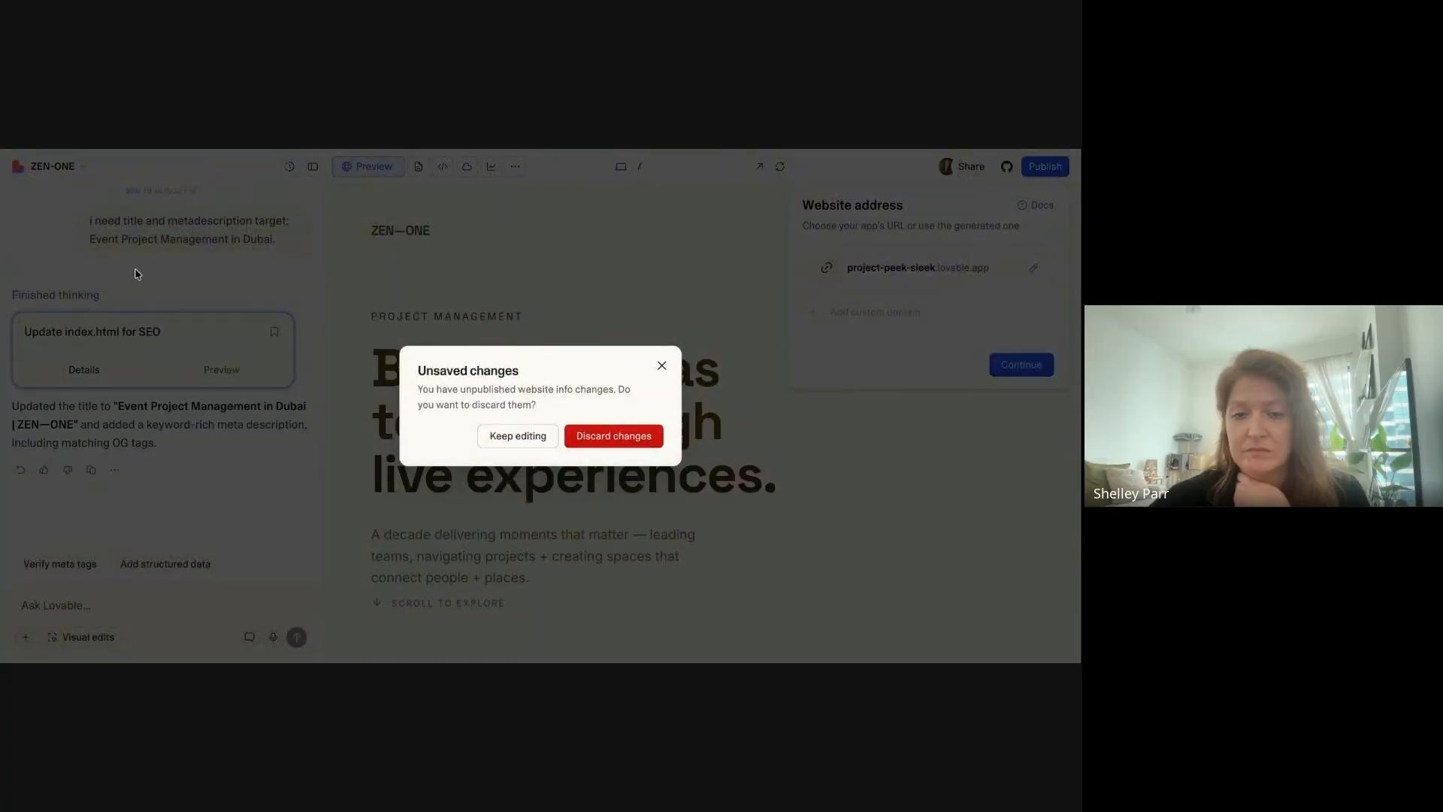
{"action": "left_click", "coordinate": [517, 439]}
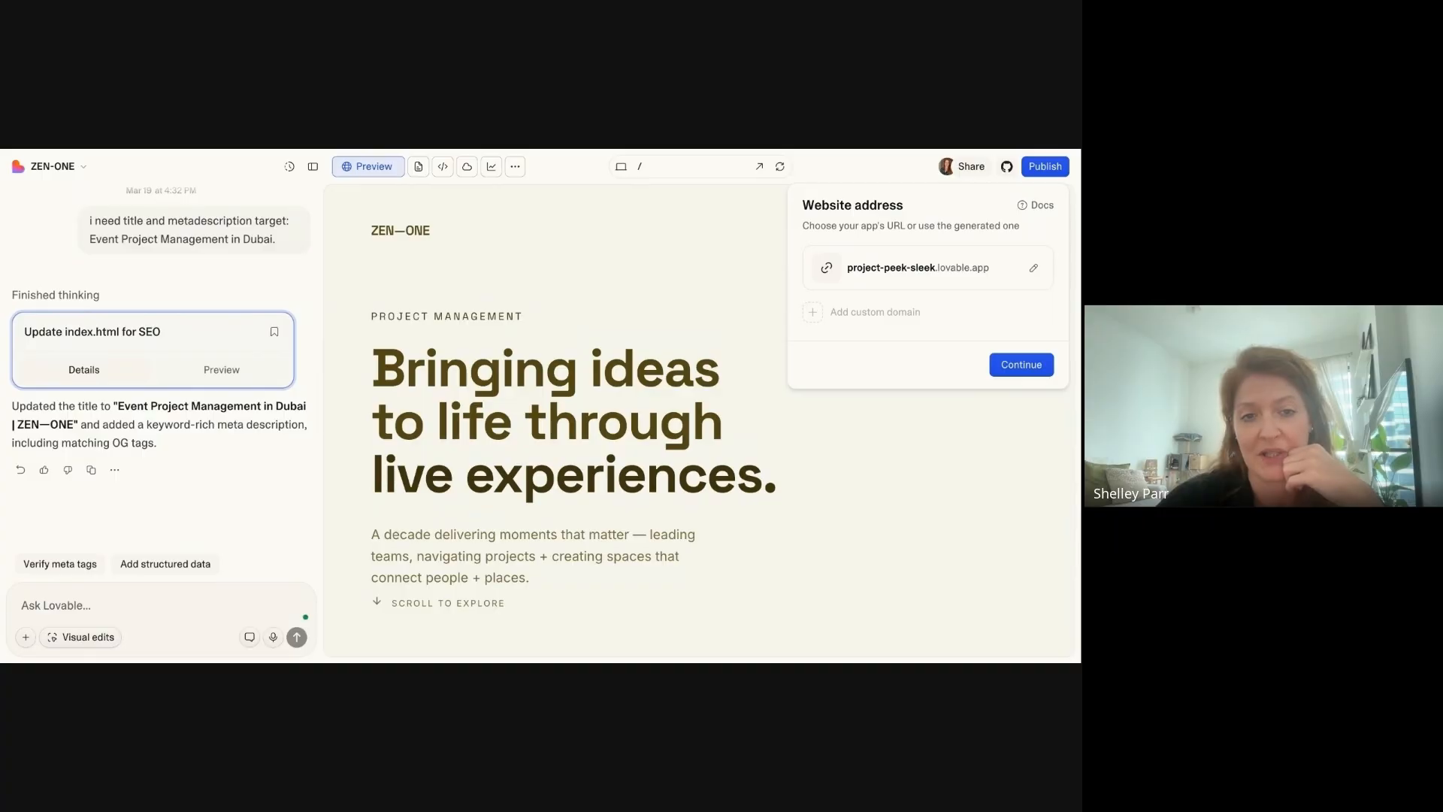
Switch to the project portfolio in Google Slides and view its cover and About Me slides.
{"action": "key", "text": "ctrl+Tab"}
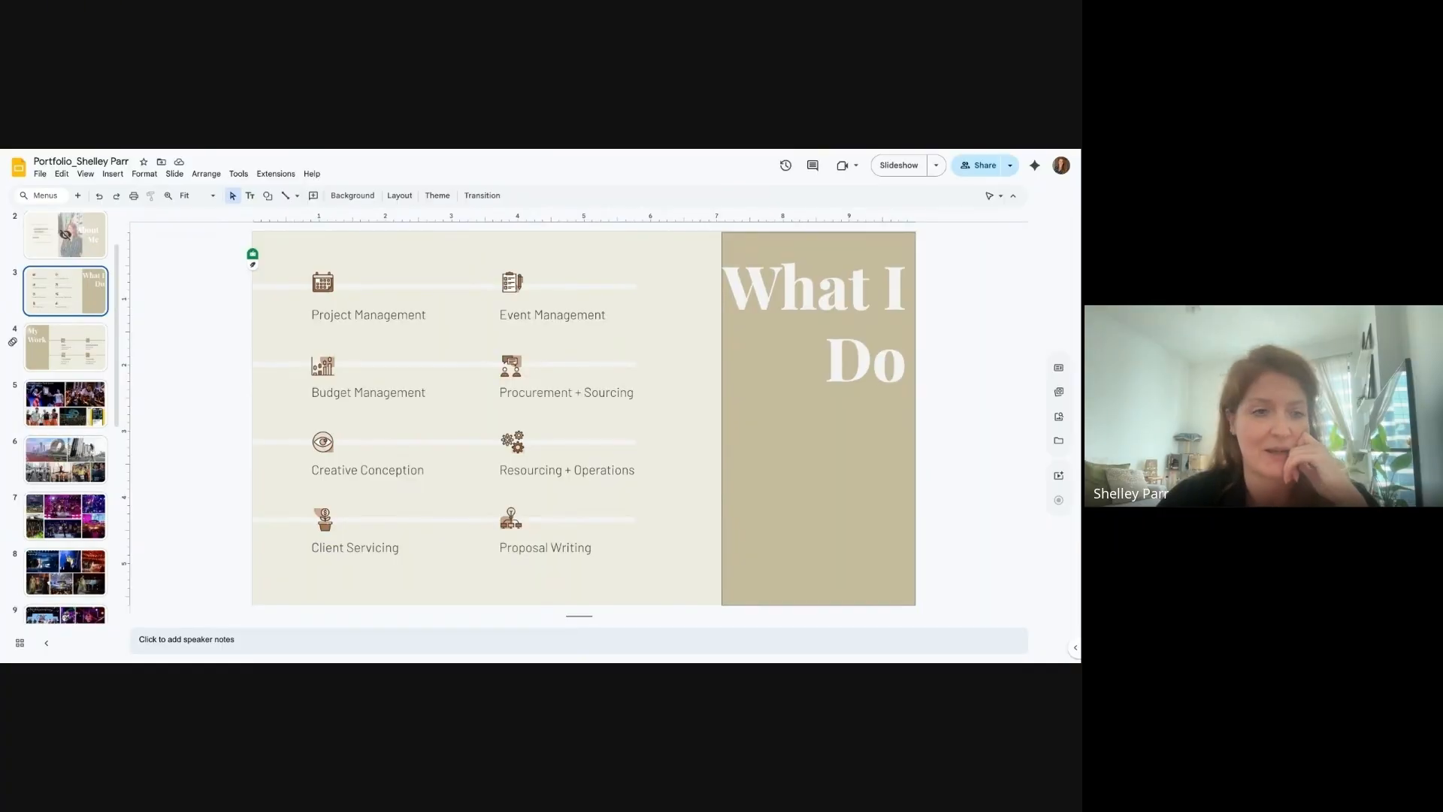
{"action": "scroll", "coordinate": [65, 419], "scroll_direction": "up", "scroll_amount": 2}
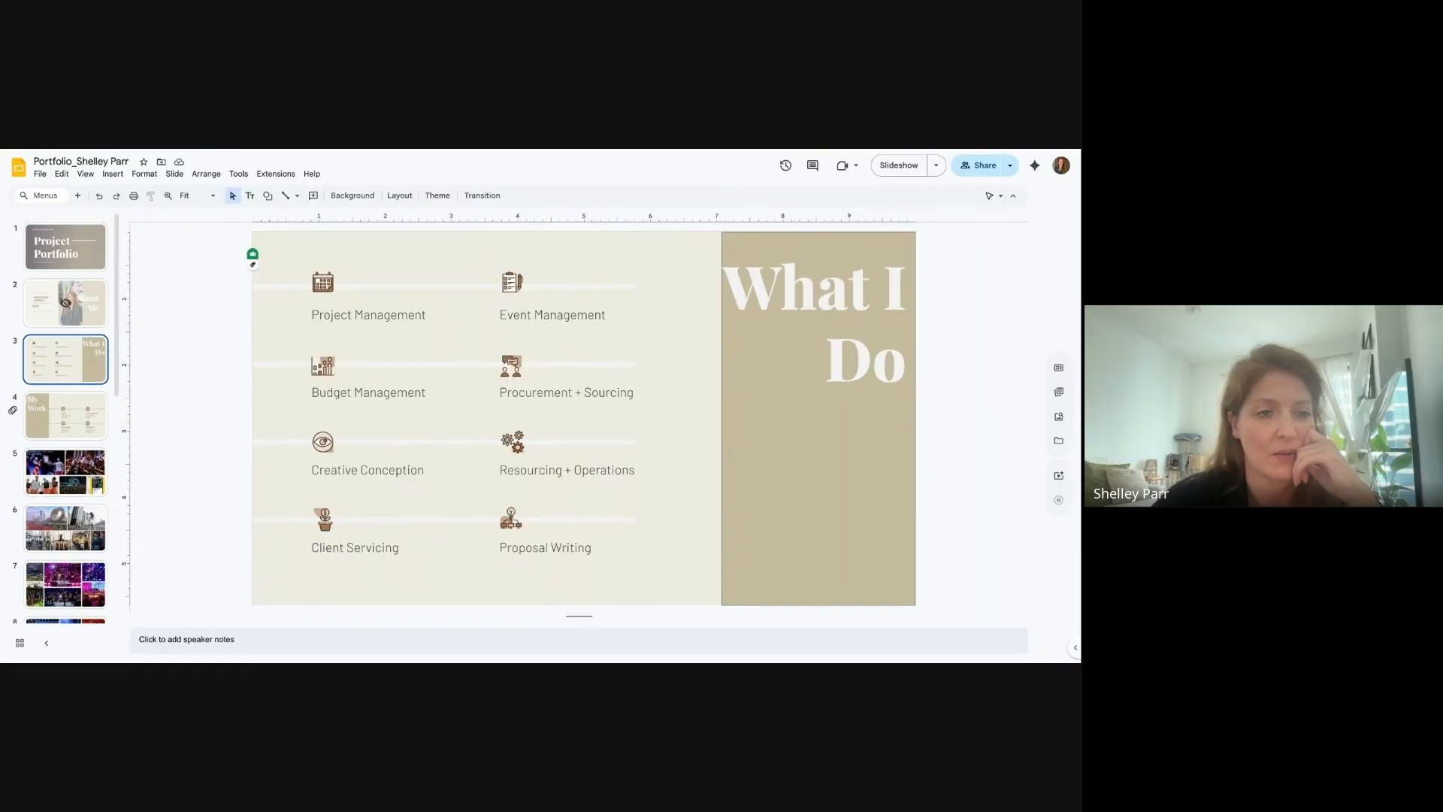
{"action": "left_click", "coordinate": [66, 244]}
{"action": "scroll", "coordinate": [62, 314], "scroll_direction": "down", "scroll_amount": 1}
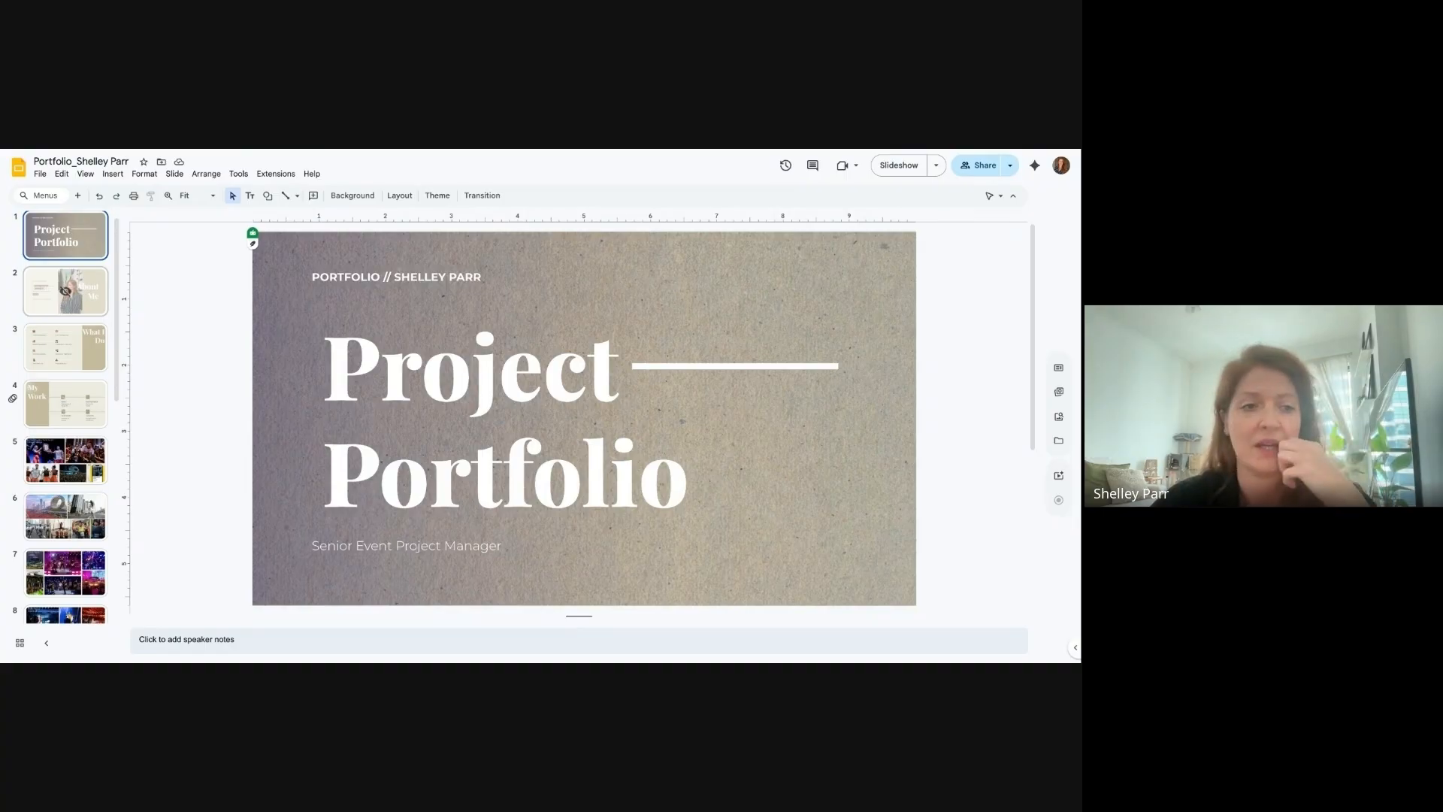
{"action": "key", "text": "Down"}
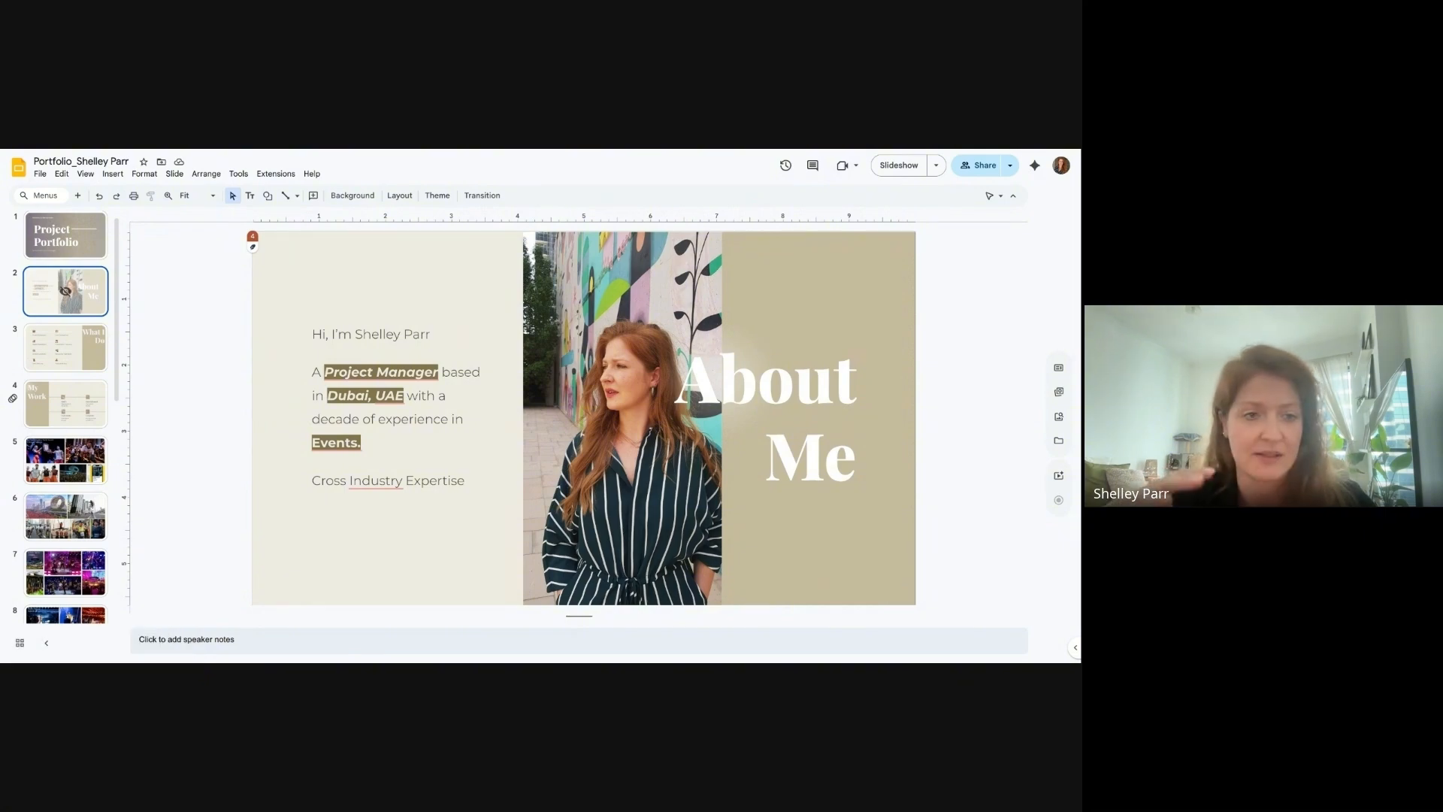
Look through the portfolio's project slides from Infinite Nights / Coldplay to the Clients and Selected Projects slide.
{"action": "left_click", "coordinate": [65, 573]}
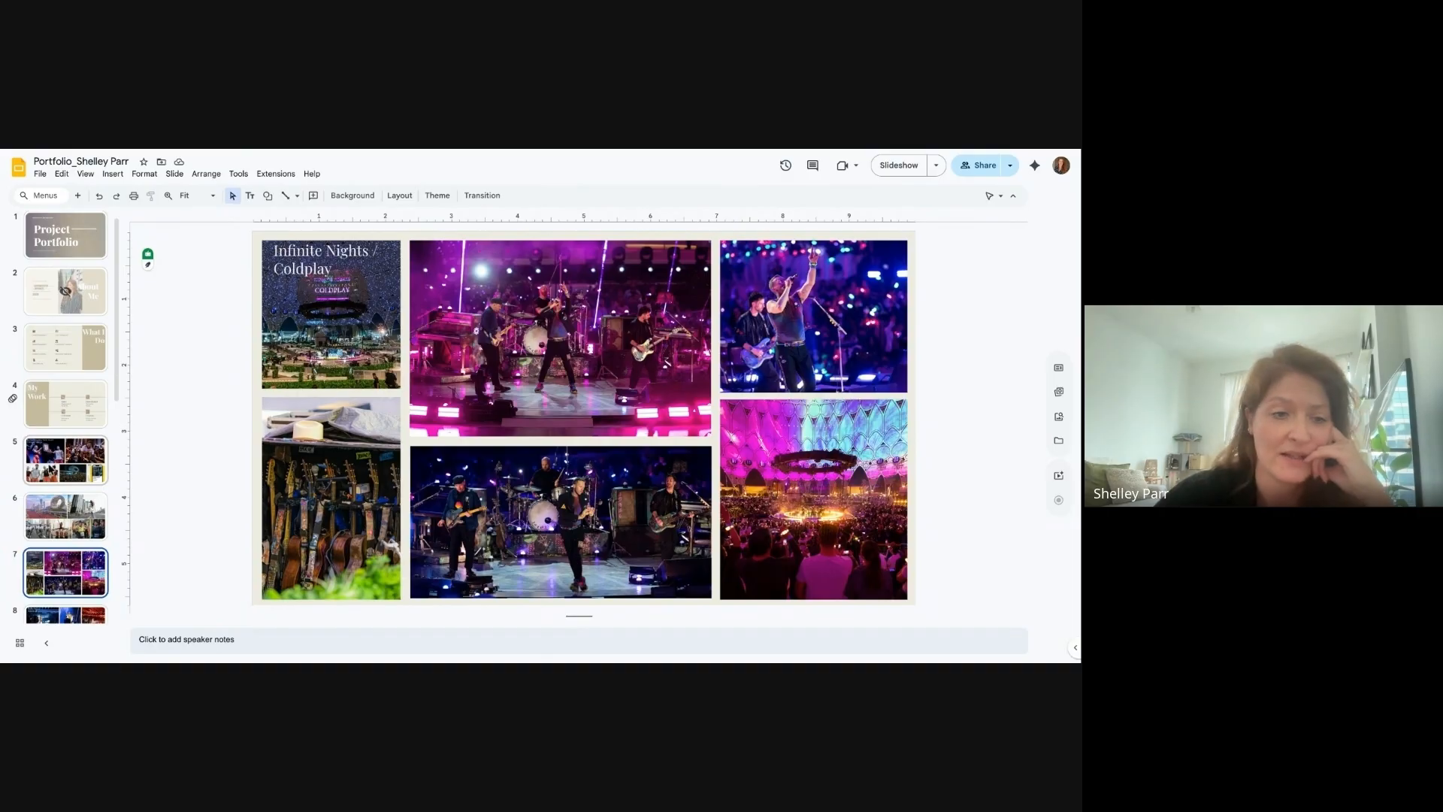
{"action": "scroll", "coordinate": [69, 546], "scroll_direction": "down", "scroll_amount": 3}
{"action": "scroll", "coordinate": [69, 546], "scroll_direction": "down", "scroll_amount": 2}
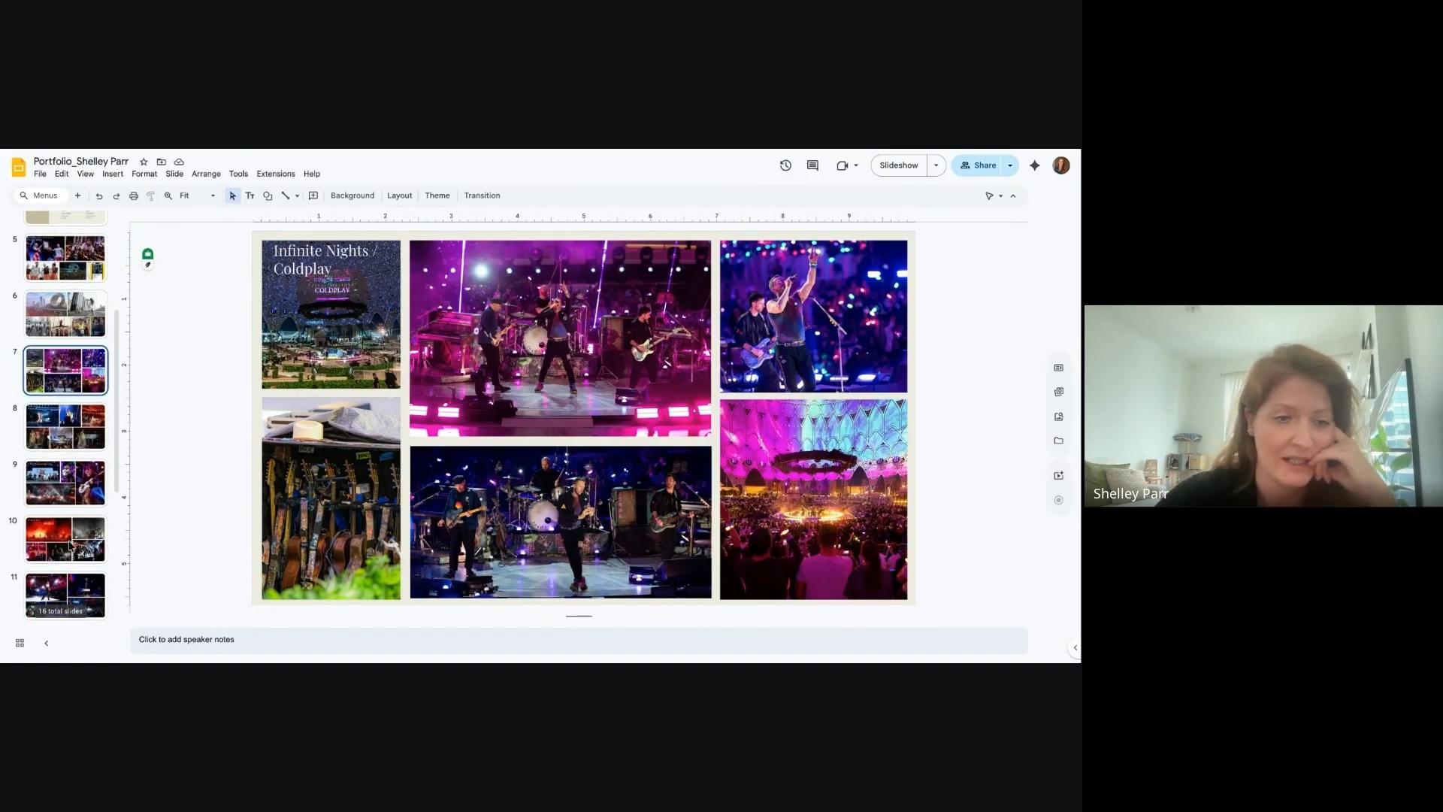
{"action": "scroll", "coordinate": [75, 351], "scroll_direction": "down", "scroll_amount": 1}
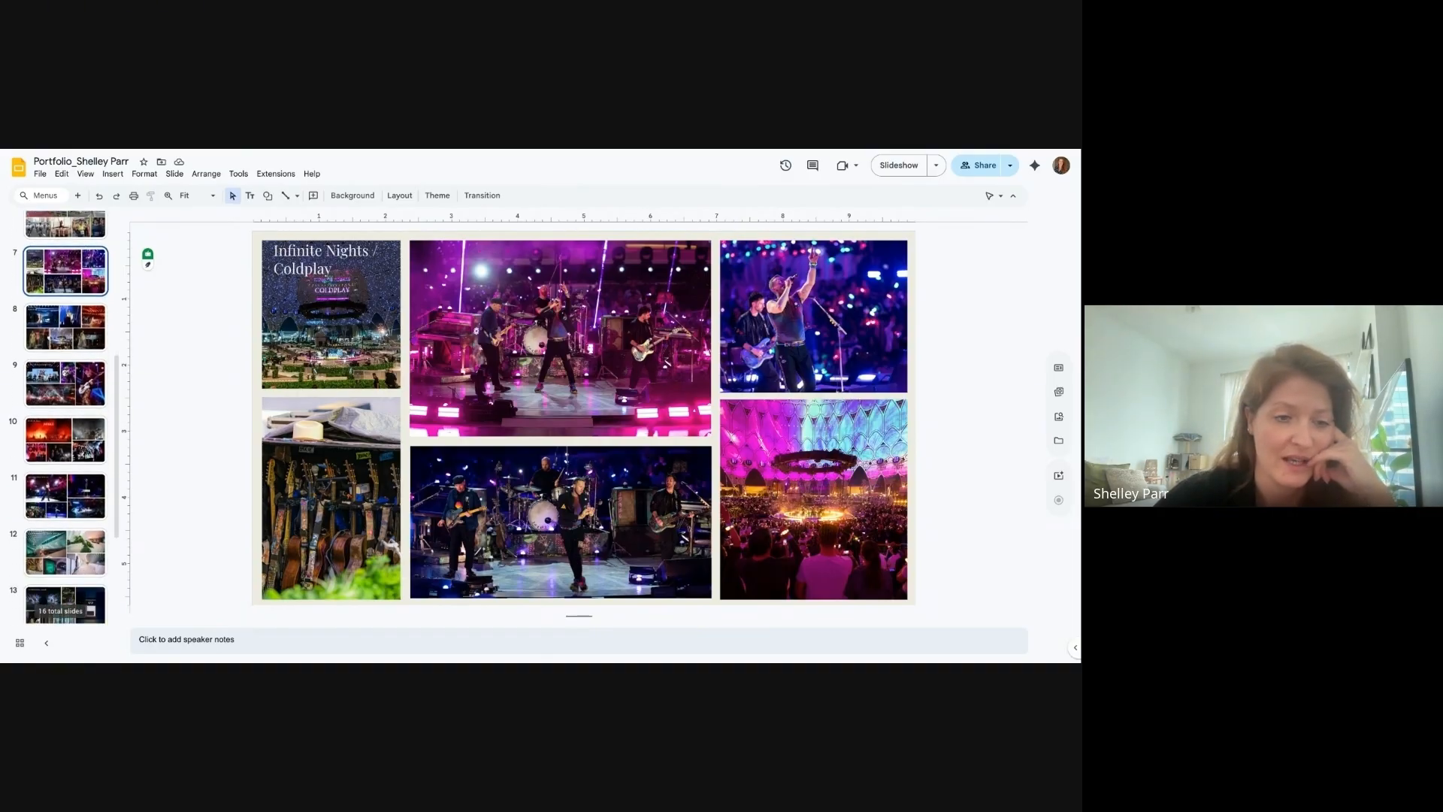
{"action": "left_click", "coordinate": [74, 351]}
{"action": "key", "text": "Down"}
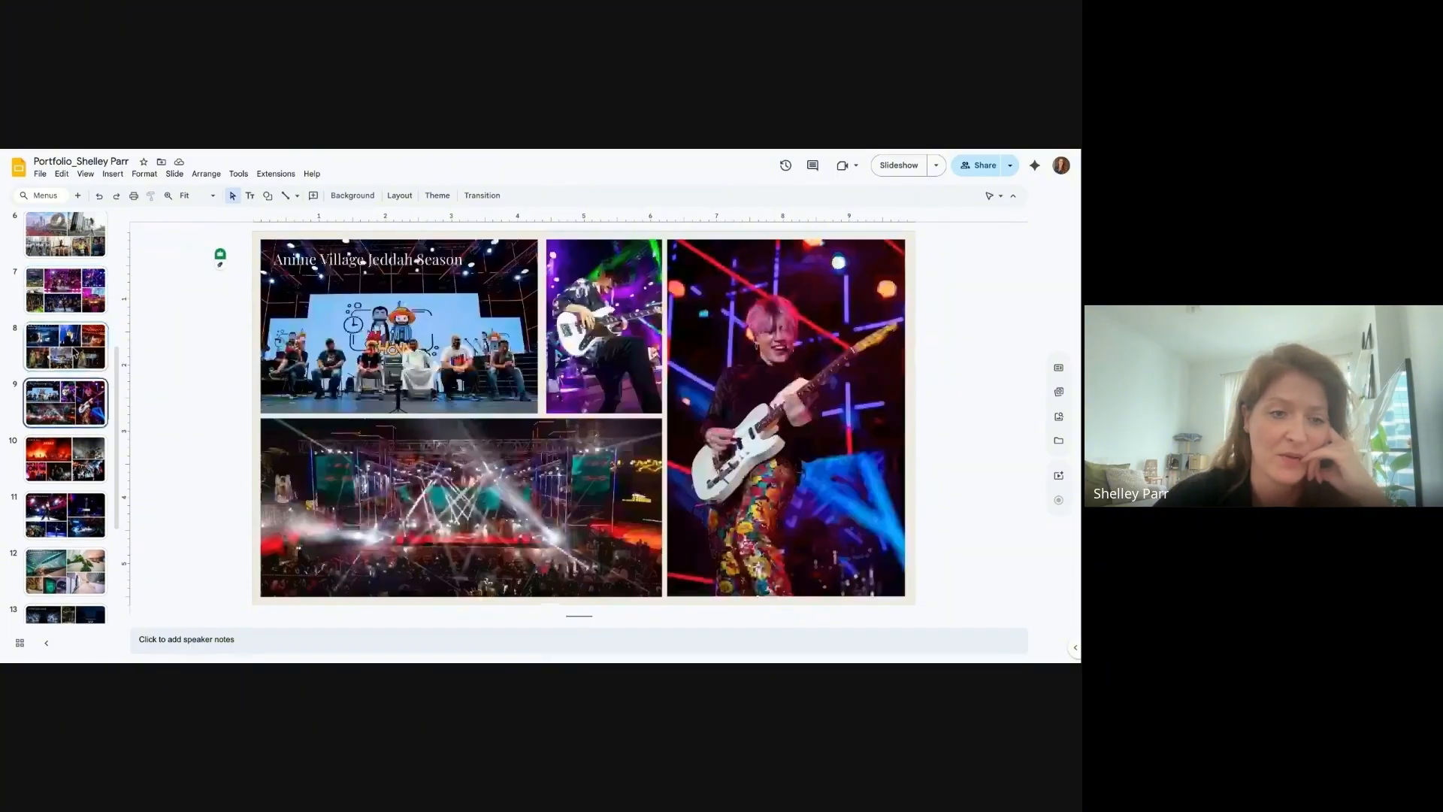
{"action": "key", "text": "Down"}
{"action": "key", "text": "Down"}
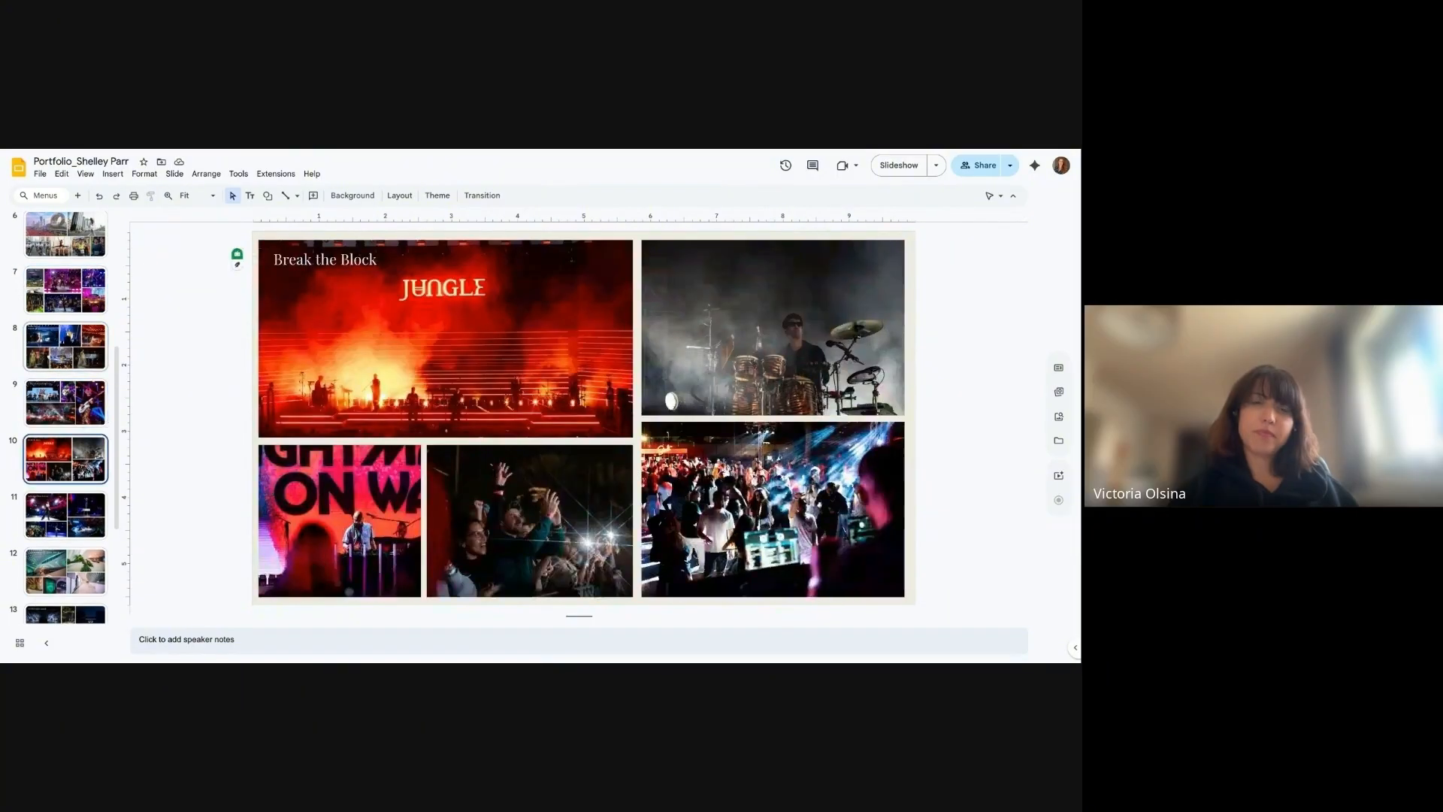
{"action": "key", "text": "Down"}
{"action": "key", "text": "Down"}
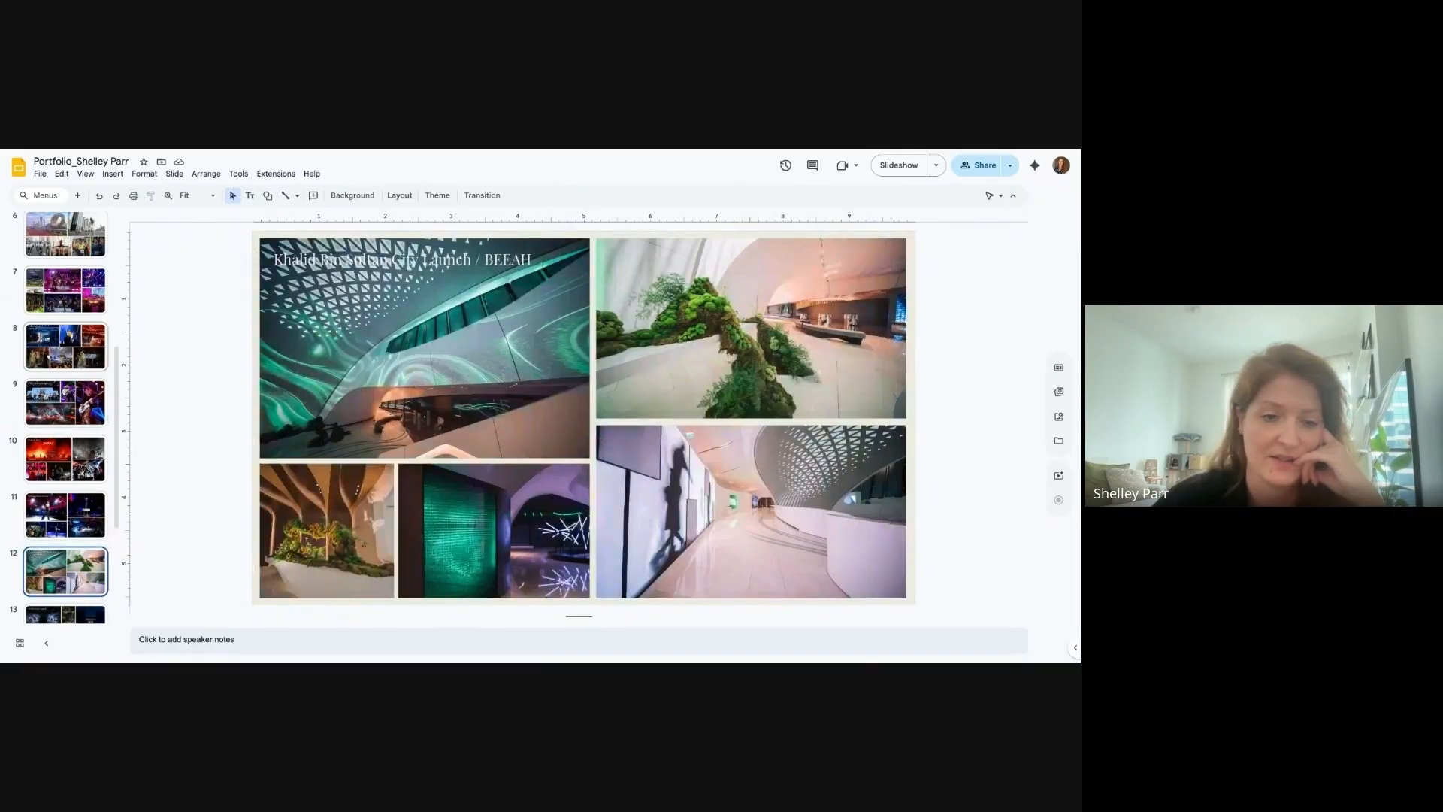
{"action": "key", "text": "Down"}
{"action": "key", "text": "Down"}
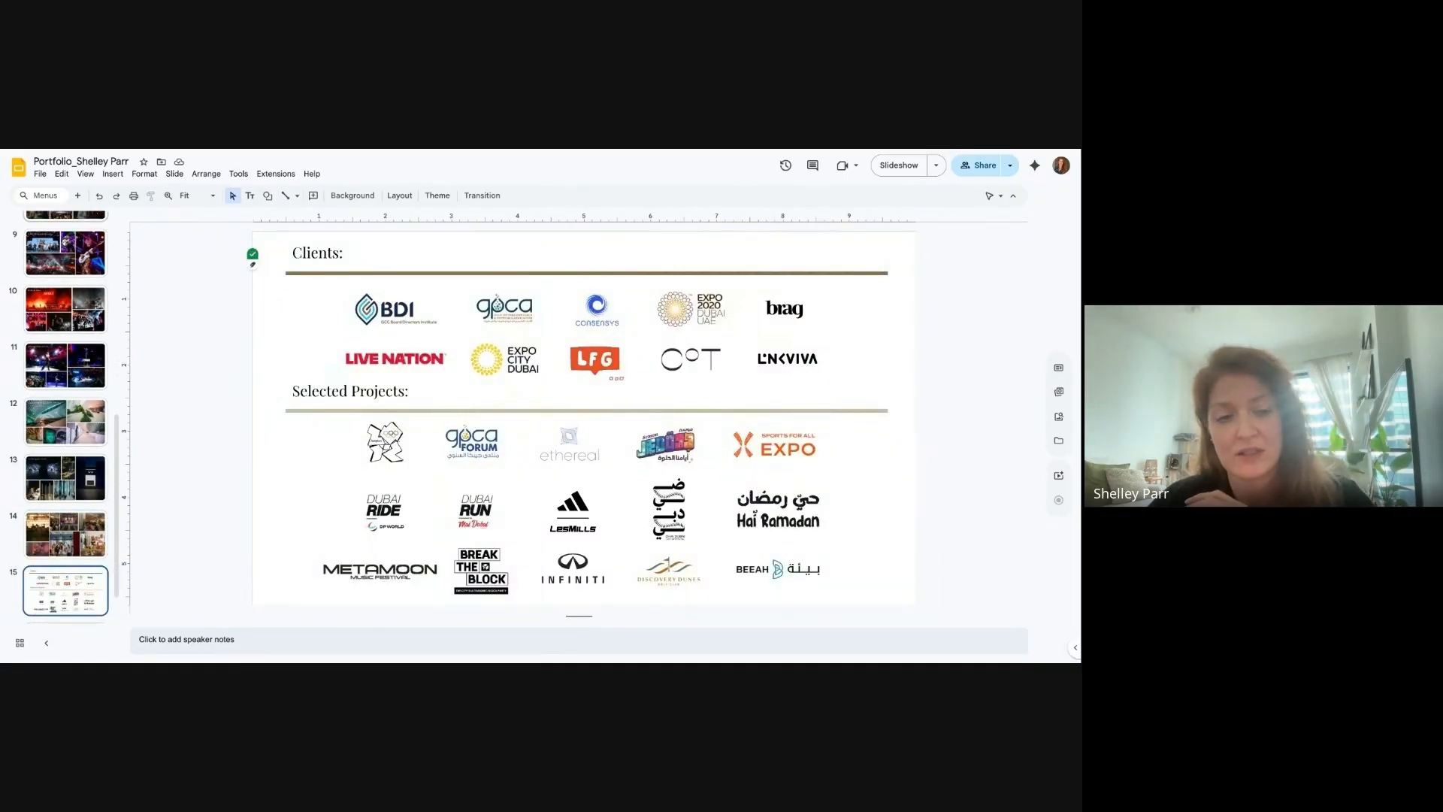
{"action": "key", "text": "Up"}
{"action": "key", "text": "Down"}
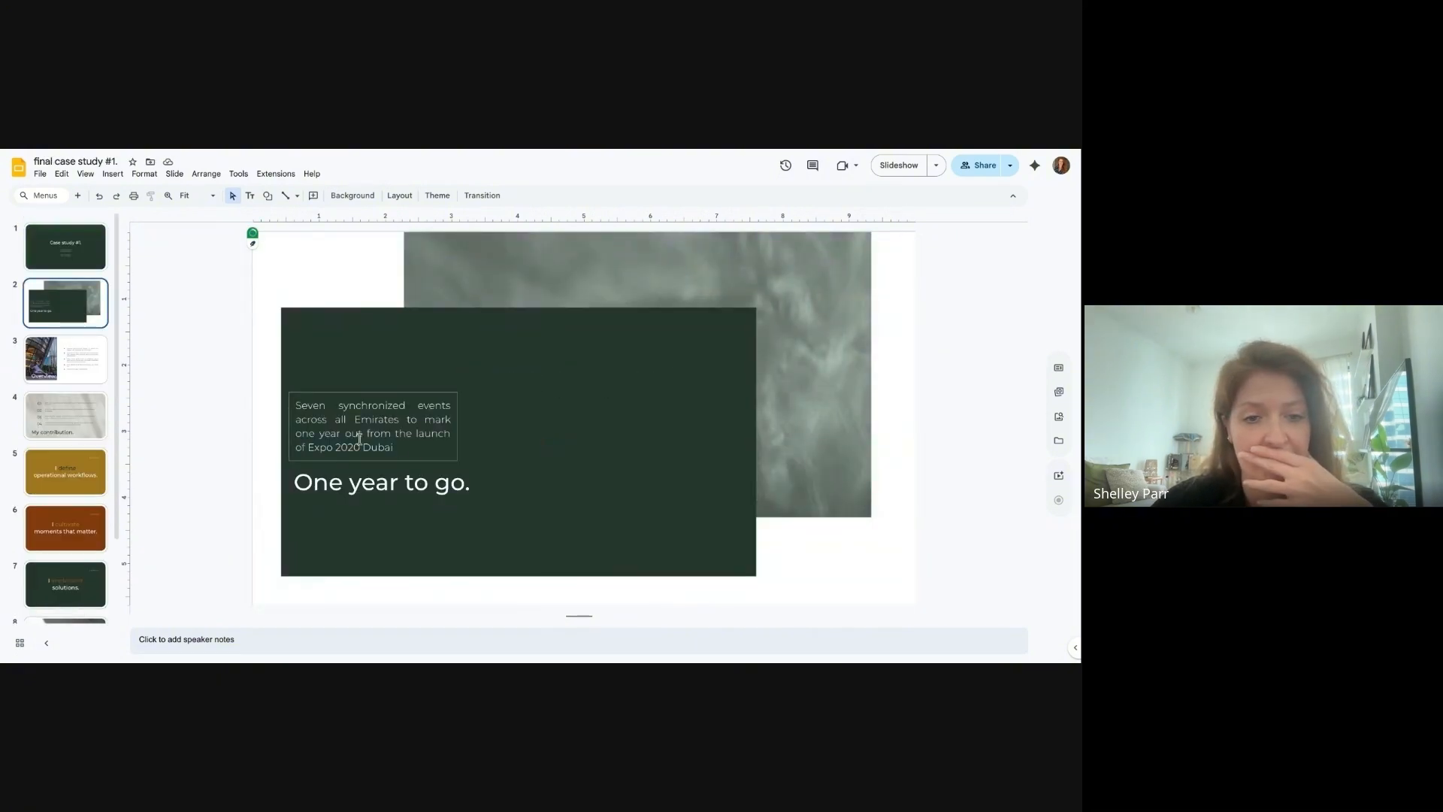
Switch to the final case study #1 presentation, examine its "One year to go." and Overview slides, and return to the cover.
{"action": "left_click", "coordinate": [359, 439]}
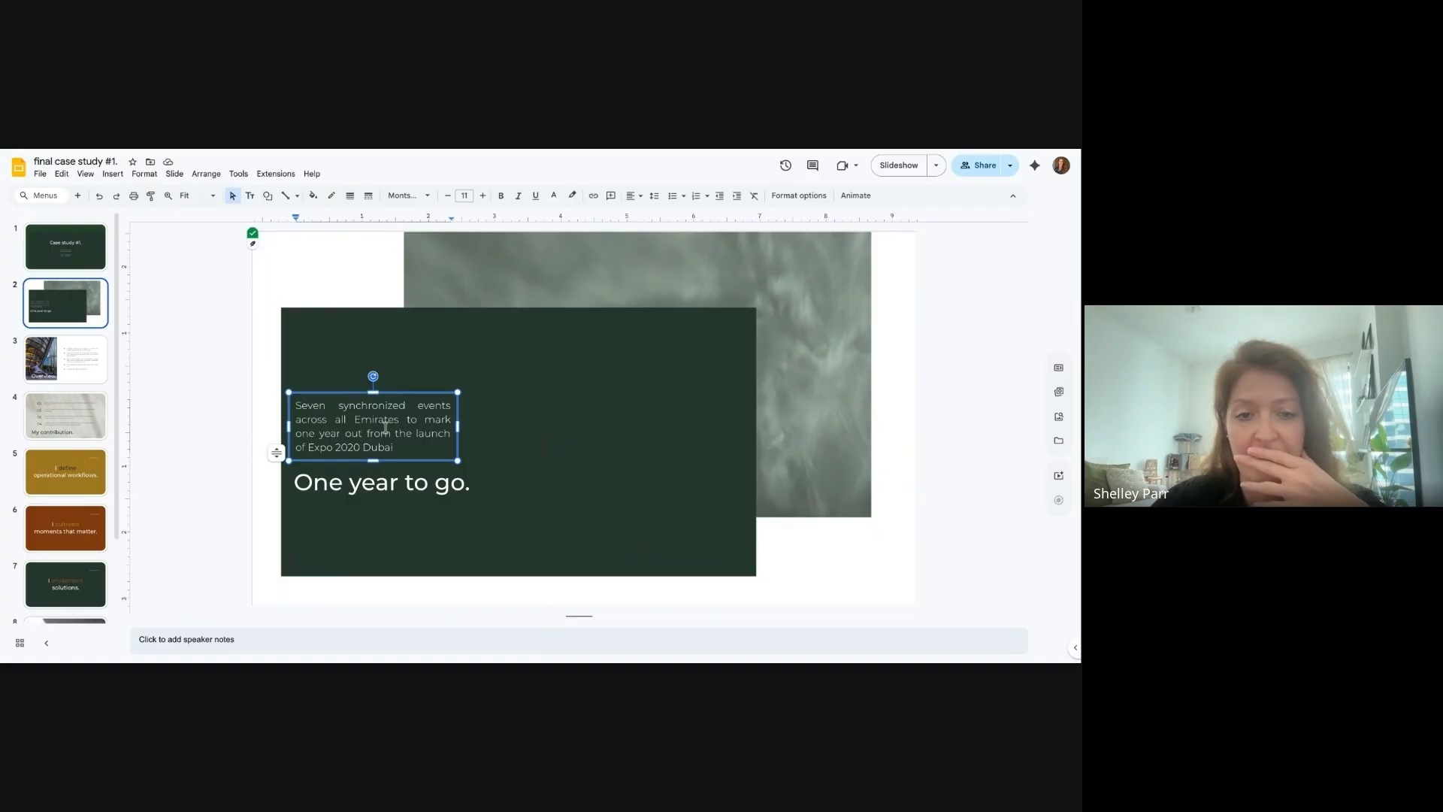
{"action": "left_click", "coordinate": [400, 483]}
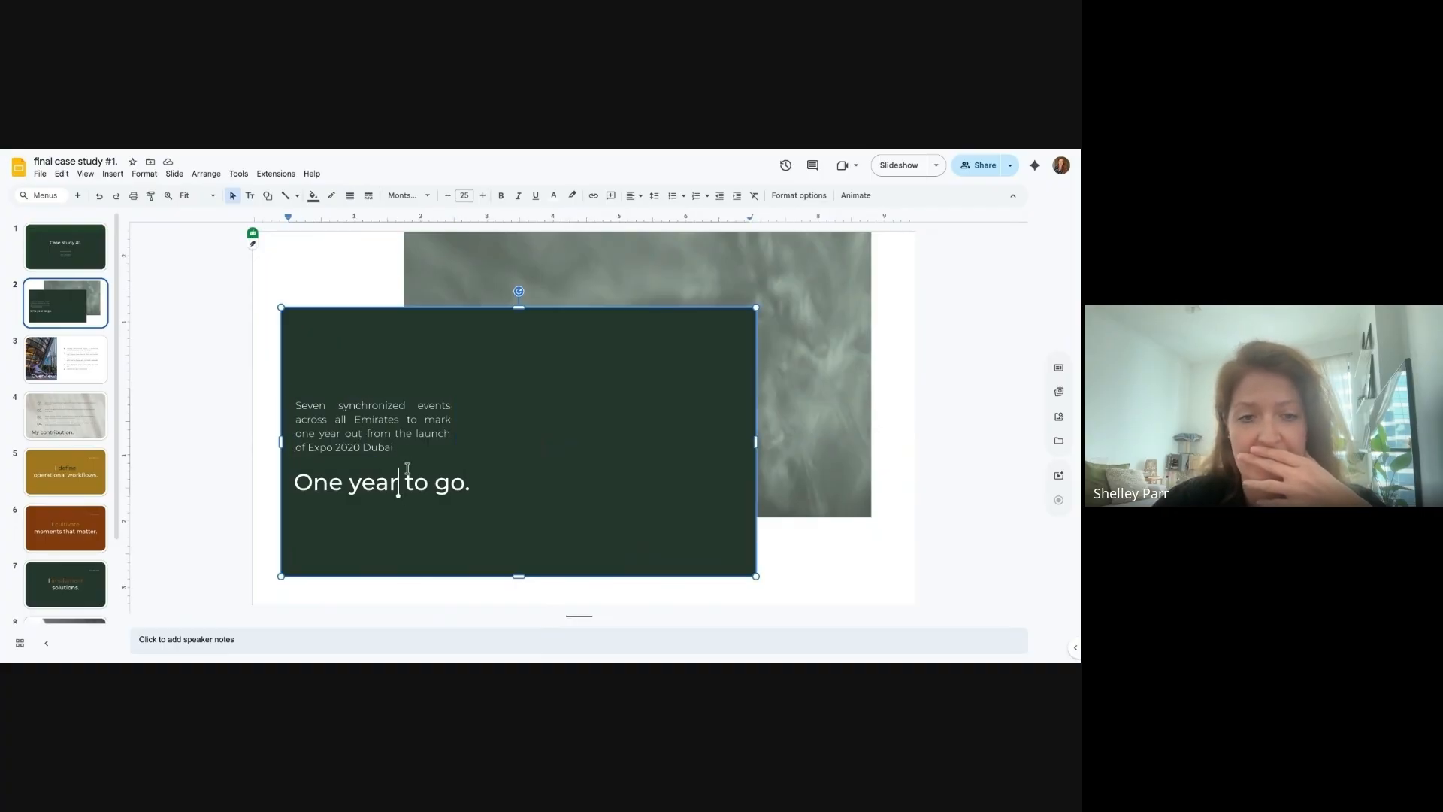
{"action": "left_click", "coordinate": [71, 349]}
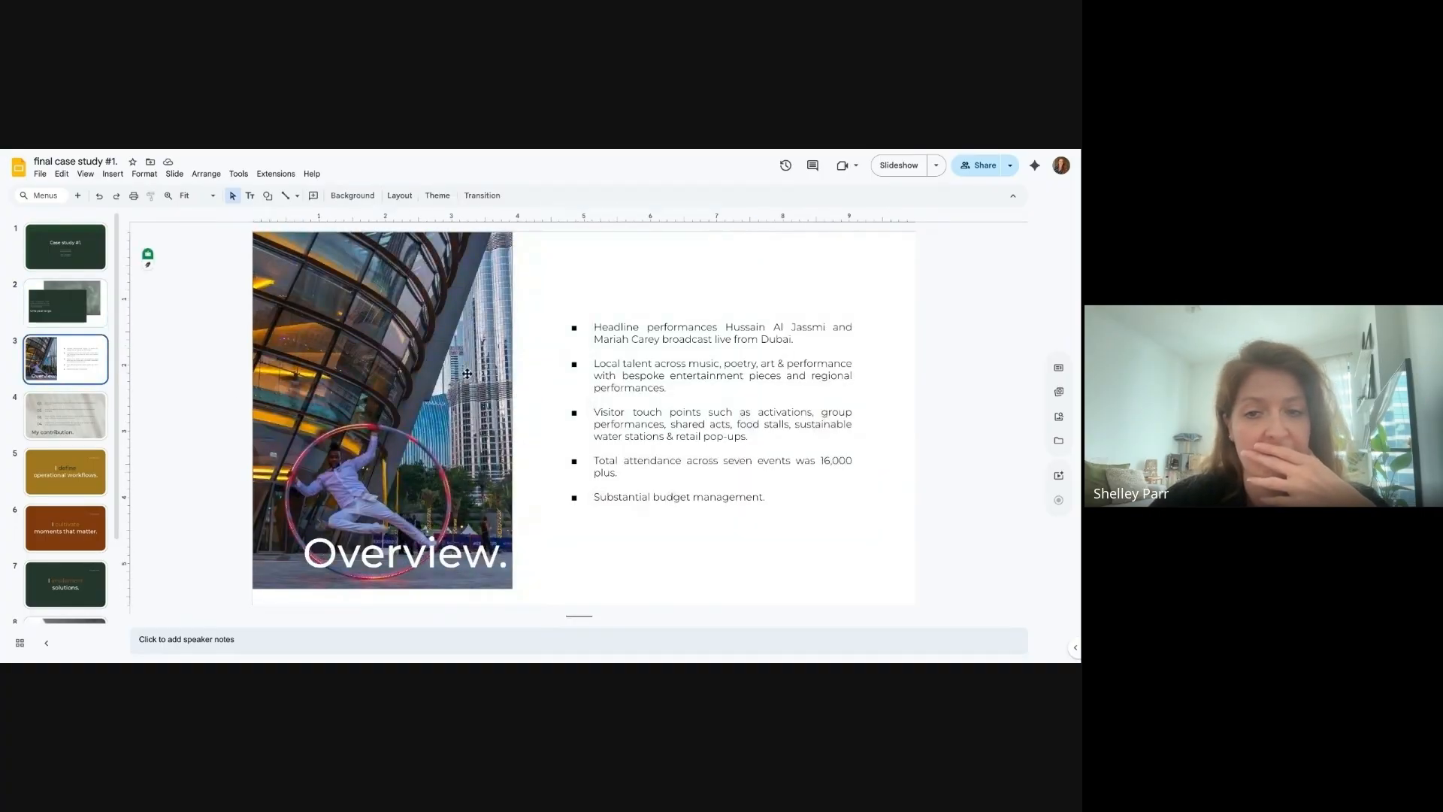
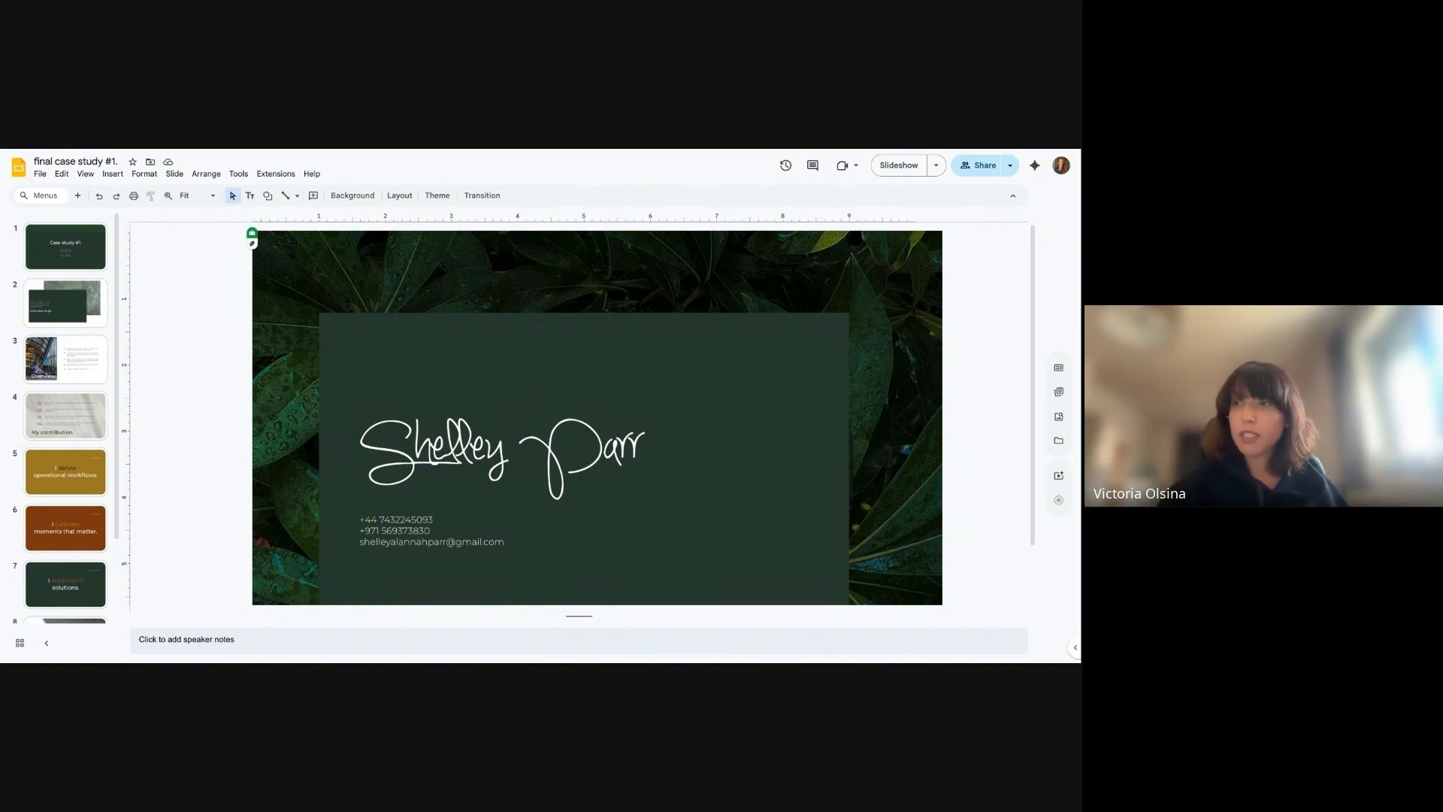
{"action": "left_click", "coordinate": [66, 247]}
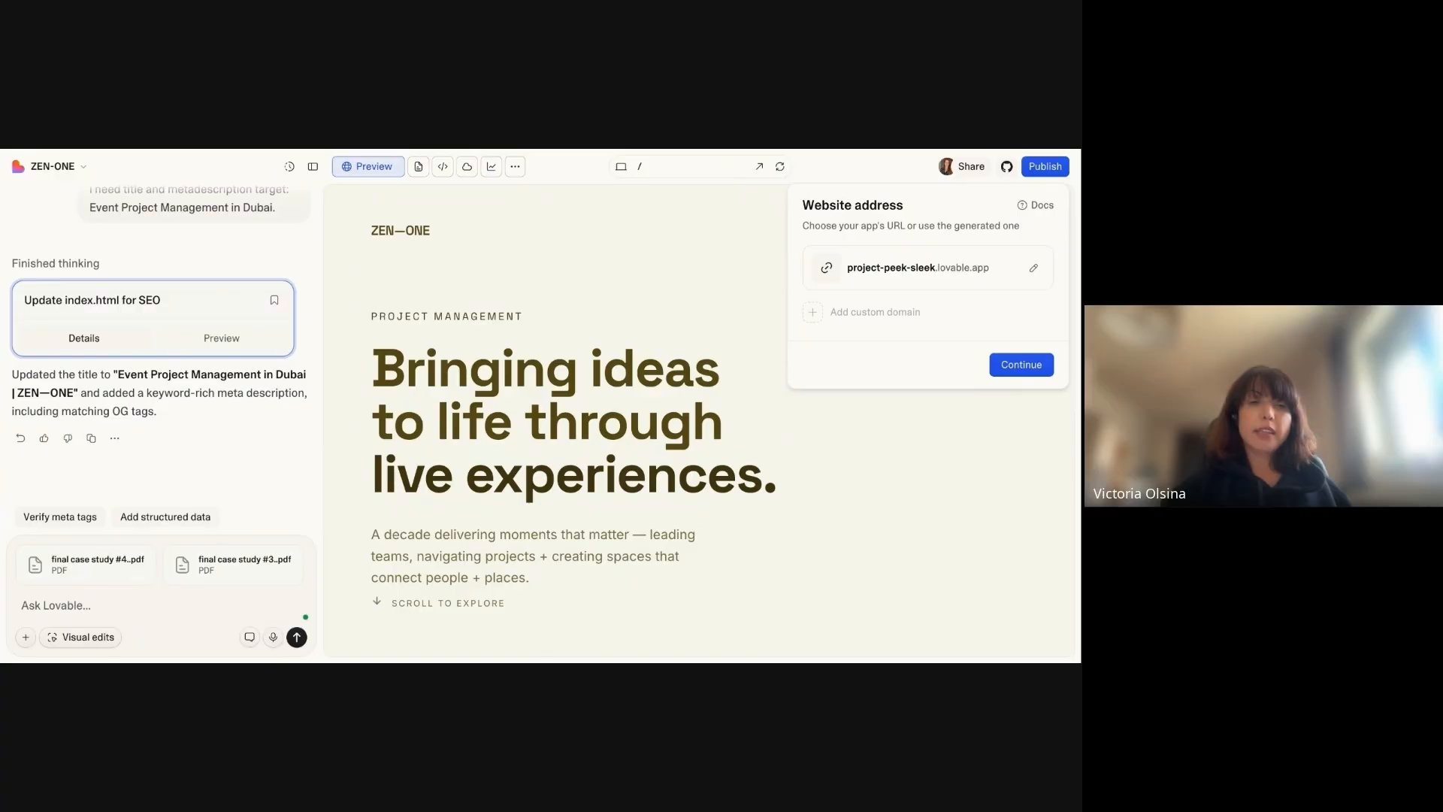
Switch to the ZEN-ONE project in Lovable, close the website address setup and discard the unpublished website info changes.
{"action": "key", "text": "Escape"}
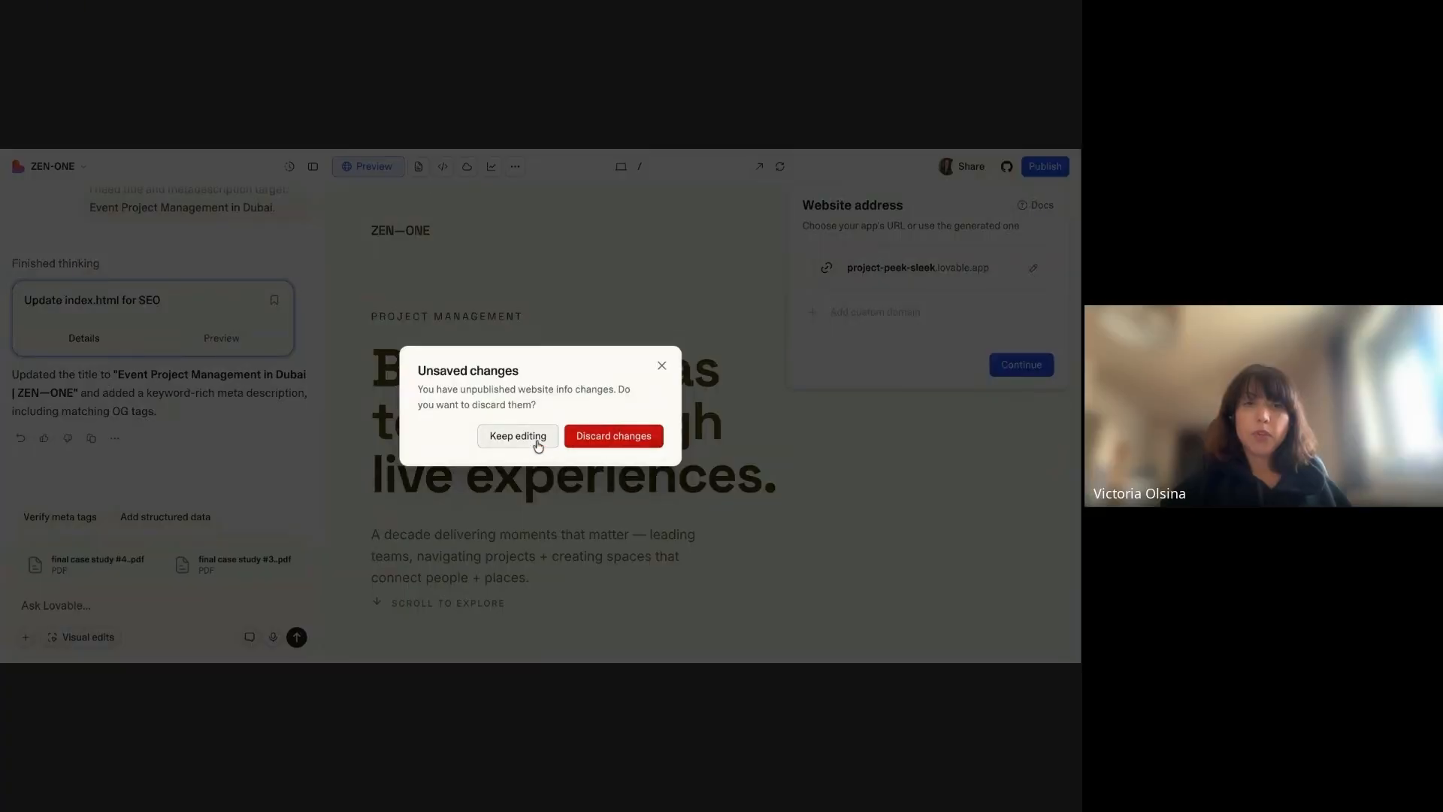
{"action": "left_click", "coordinate": [605, 437]}
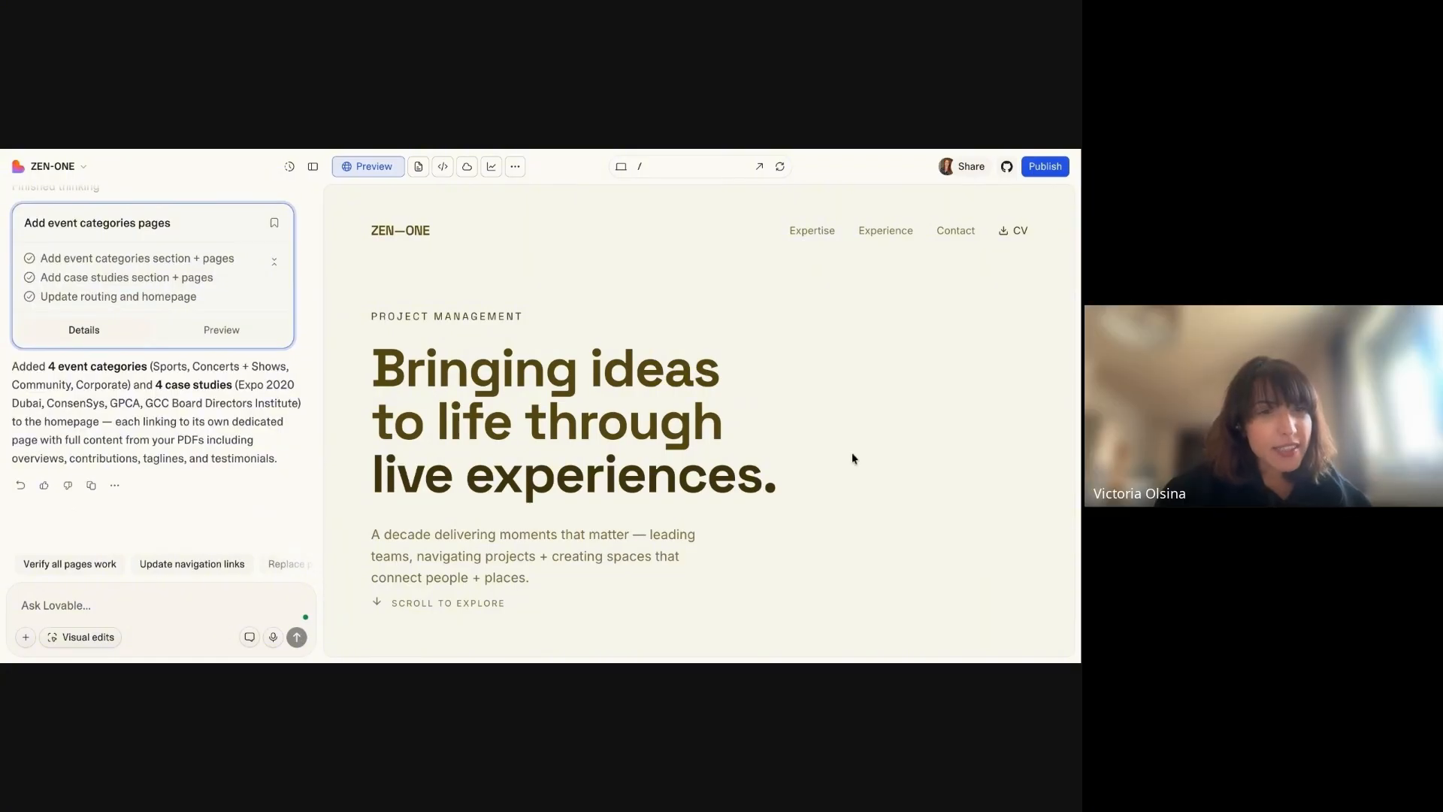
Review the homepage preview from the hero through Expertise to the Event Categories cards.
{"action": "scroll", "coordinate": [486, 531], "scroll_direction": "down", "scroll_amount": 10}
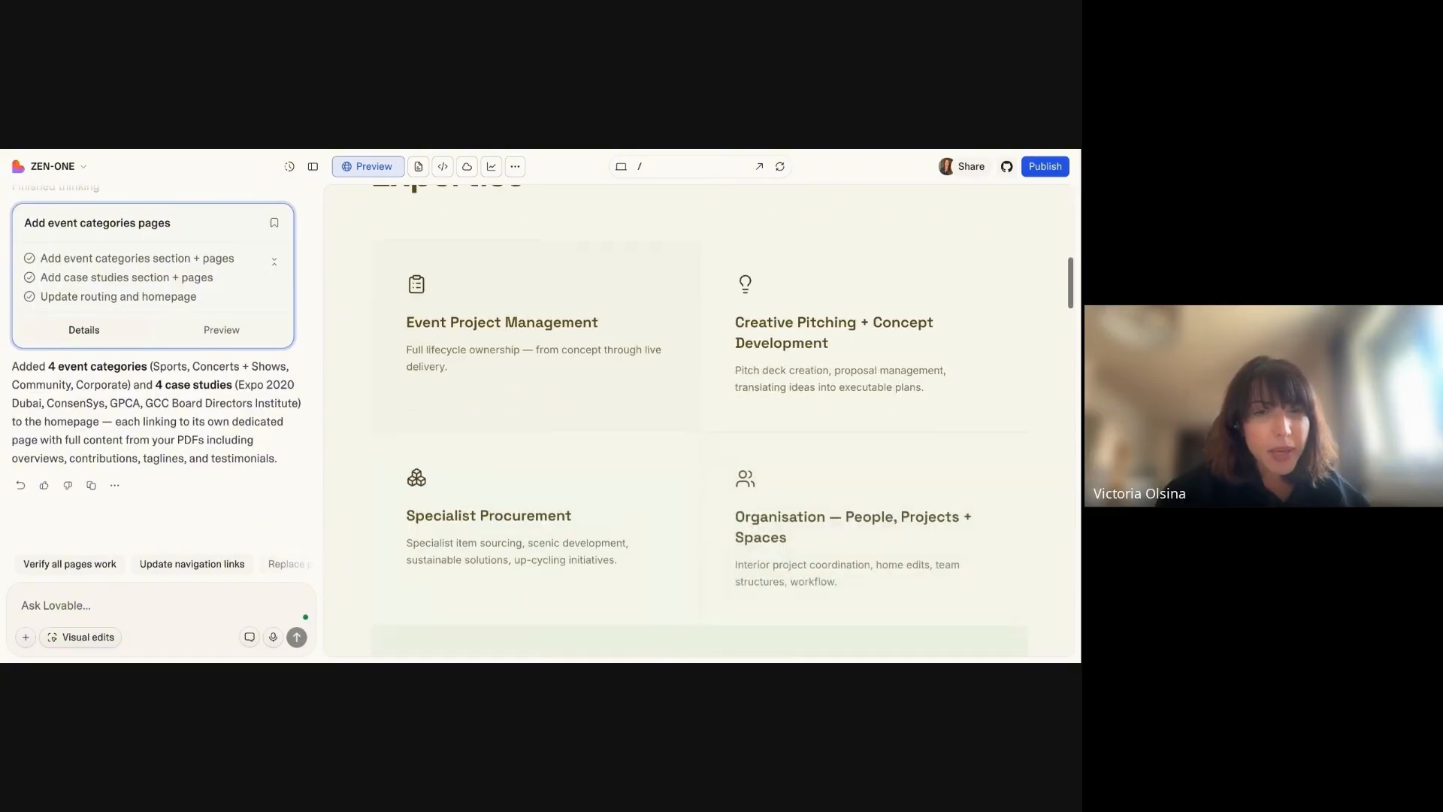
{"action": "scroll", "coordinate": [699, 425], "scroll_direction": "down", "scroll_amount": 12}
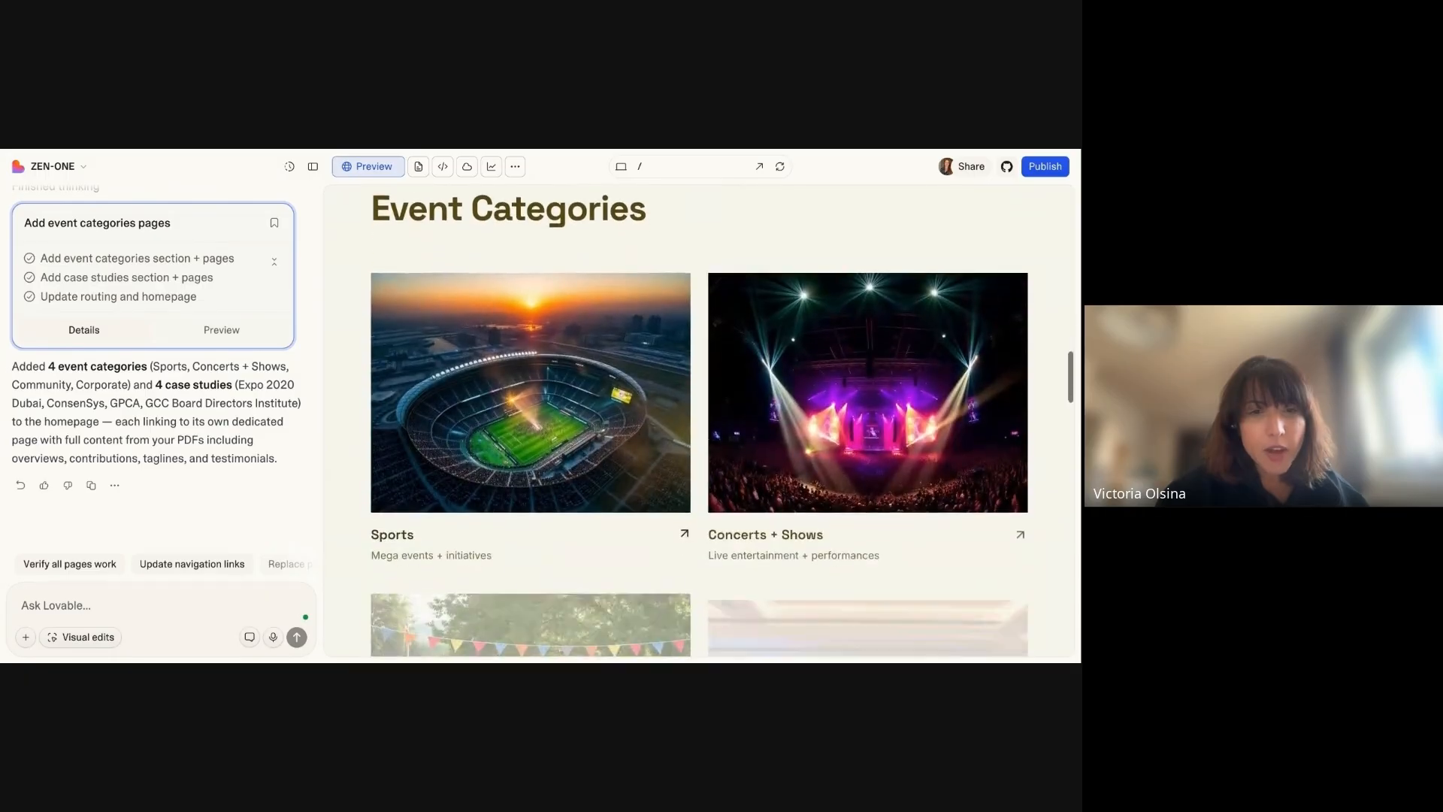
{"action": "scroll", "coordinate": [635, 399], "scroll_direction": "down", "scroll_amount": 1}
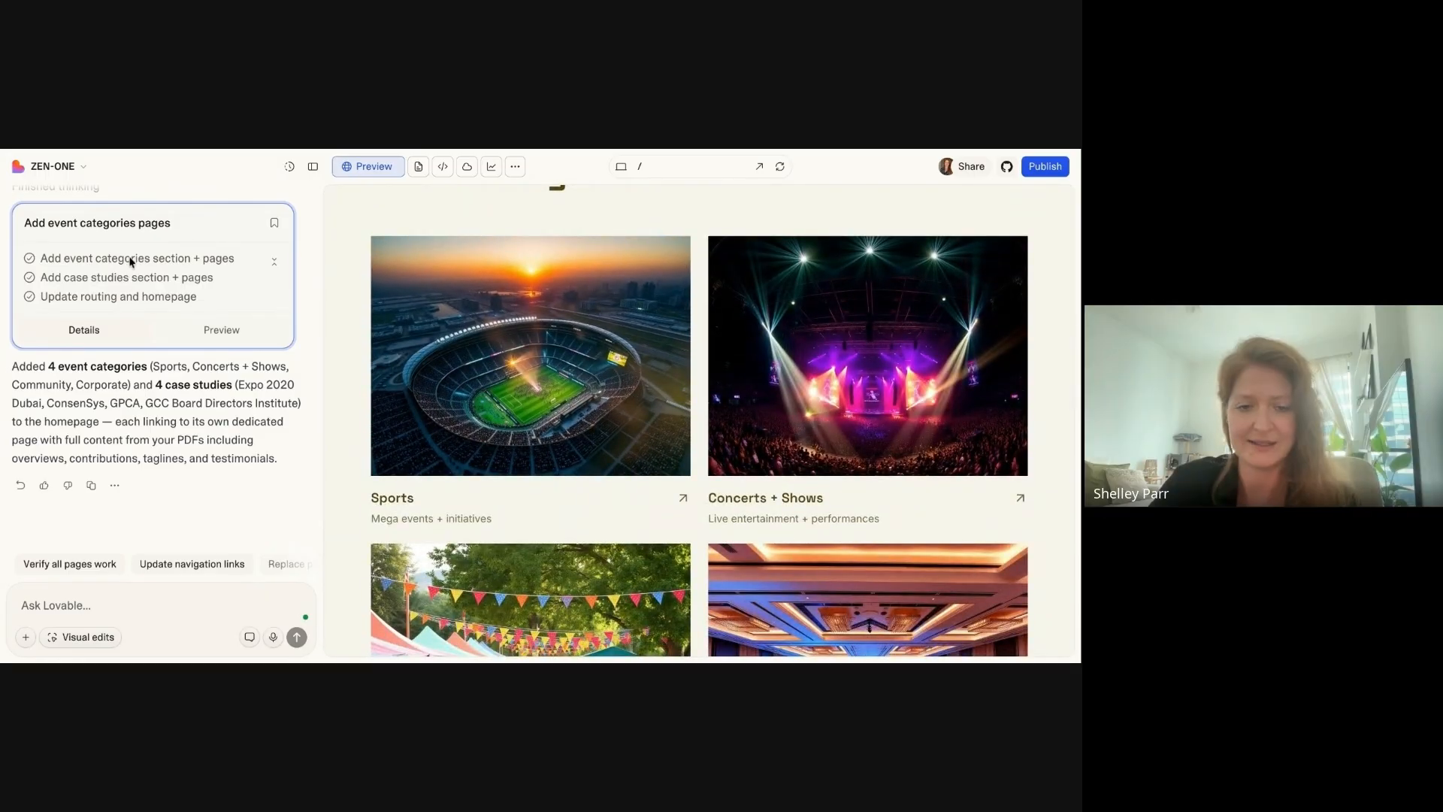
{"action": "scroll", "coordinate": [699, 420], "scroll_direction": "down", "scroll_amount": 2}
{"action": "scroll", "coordinate": [699, 421], "scroll_direction": "down", "scroll_amount": 5}
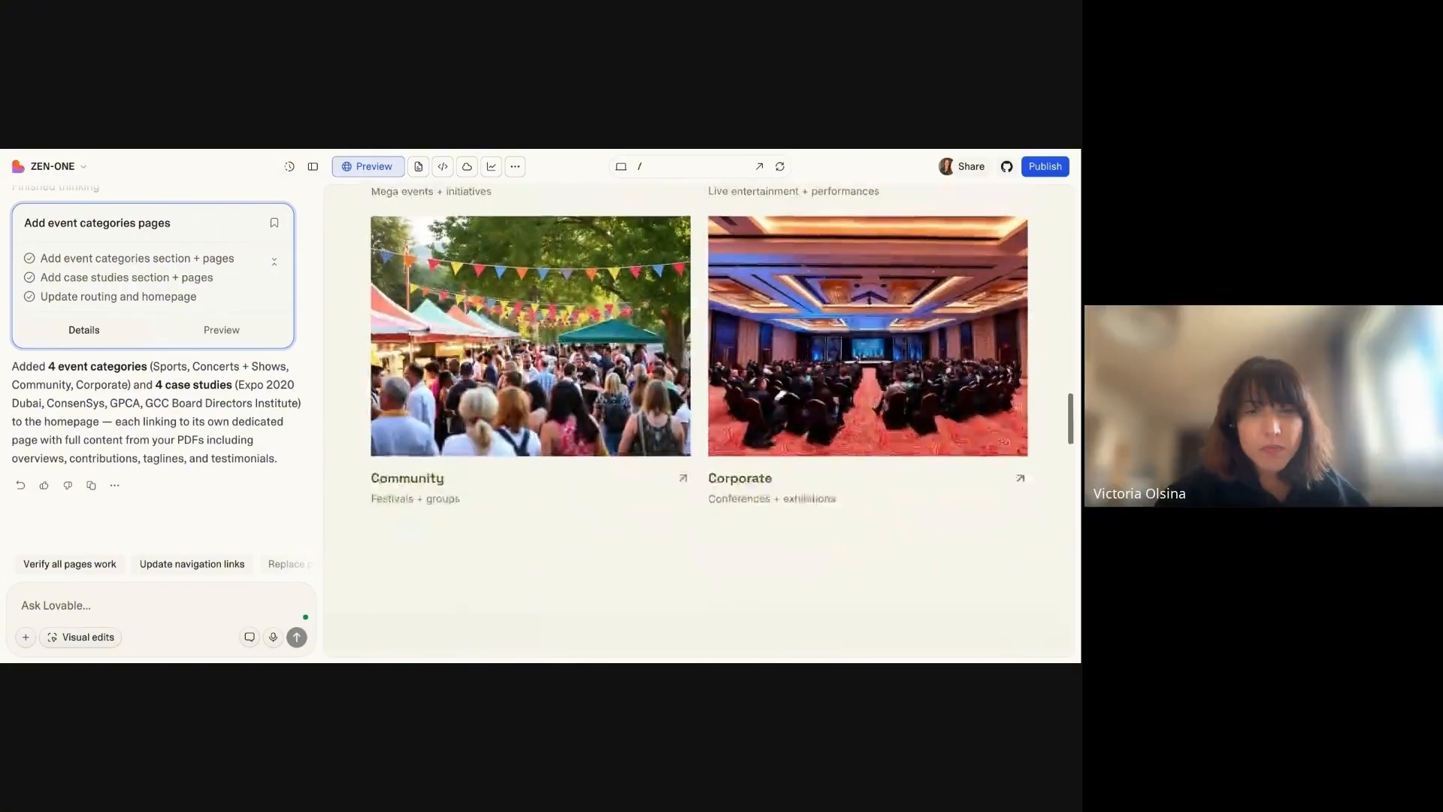
Examine the four Case Studies cards on the homepage preview, down to the start of Testimonials.
{"action": "scroll", "coordinate": [699, 421], "scroll_direction": "down", "scroll_amount": 4}
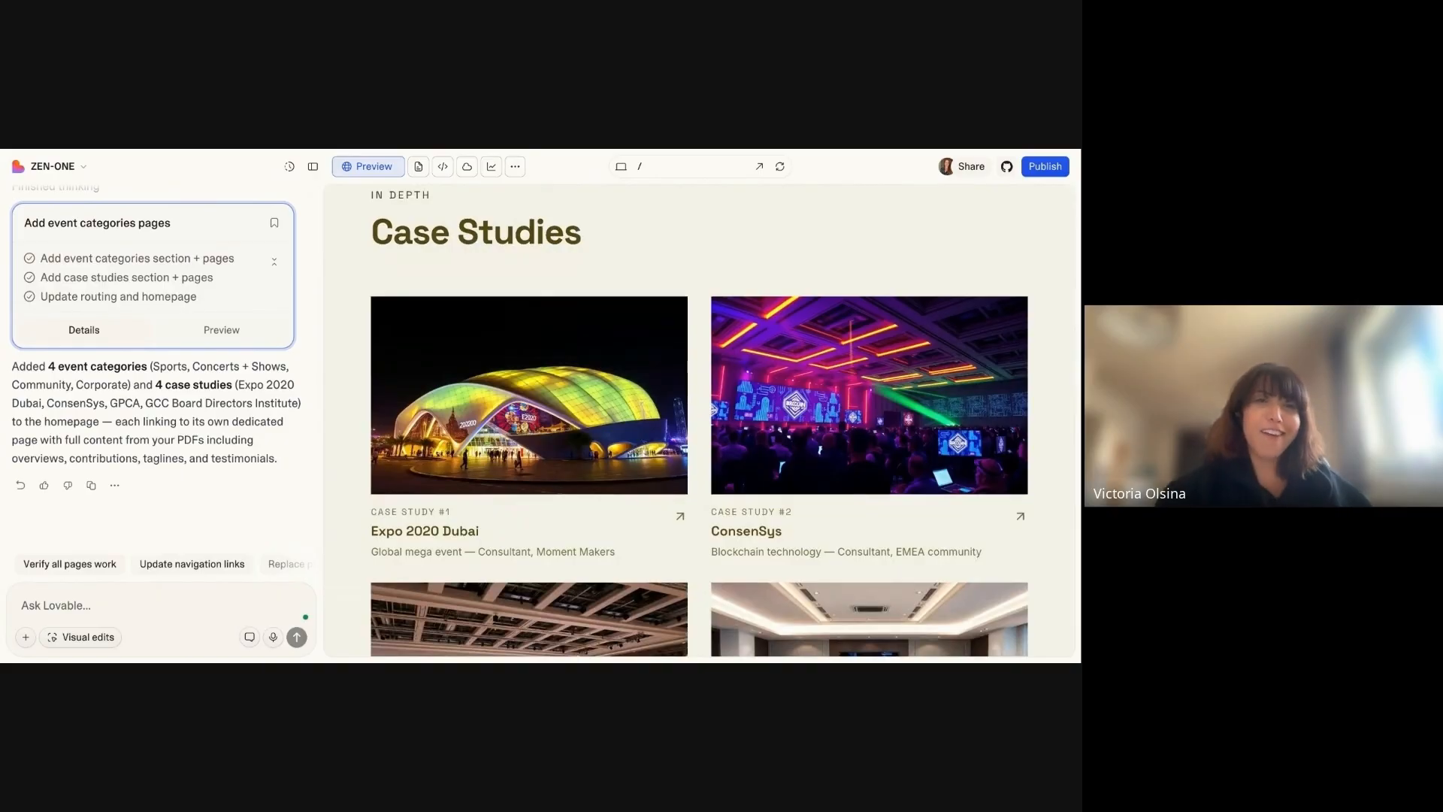
{"action": "scroll", "coordinate": [699, 421], "scroll_direction": "down", "scroll_amount": 2}
{"action": "scroll", "coordinate": [699, 420], "scroll_direction": "down", "scroll_amount": 5}
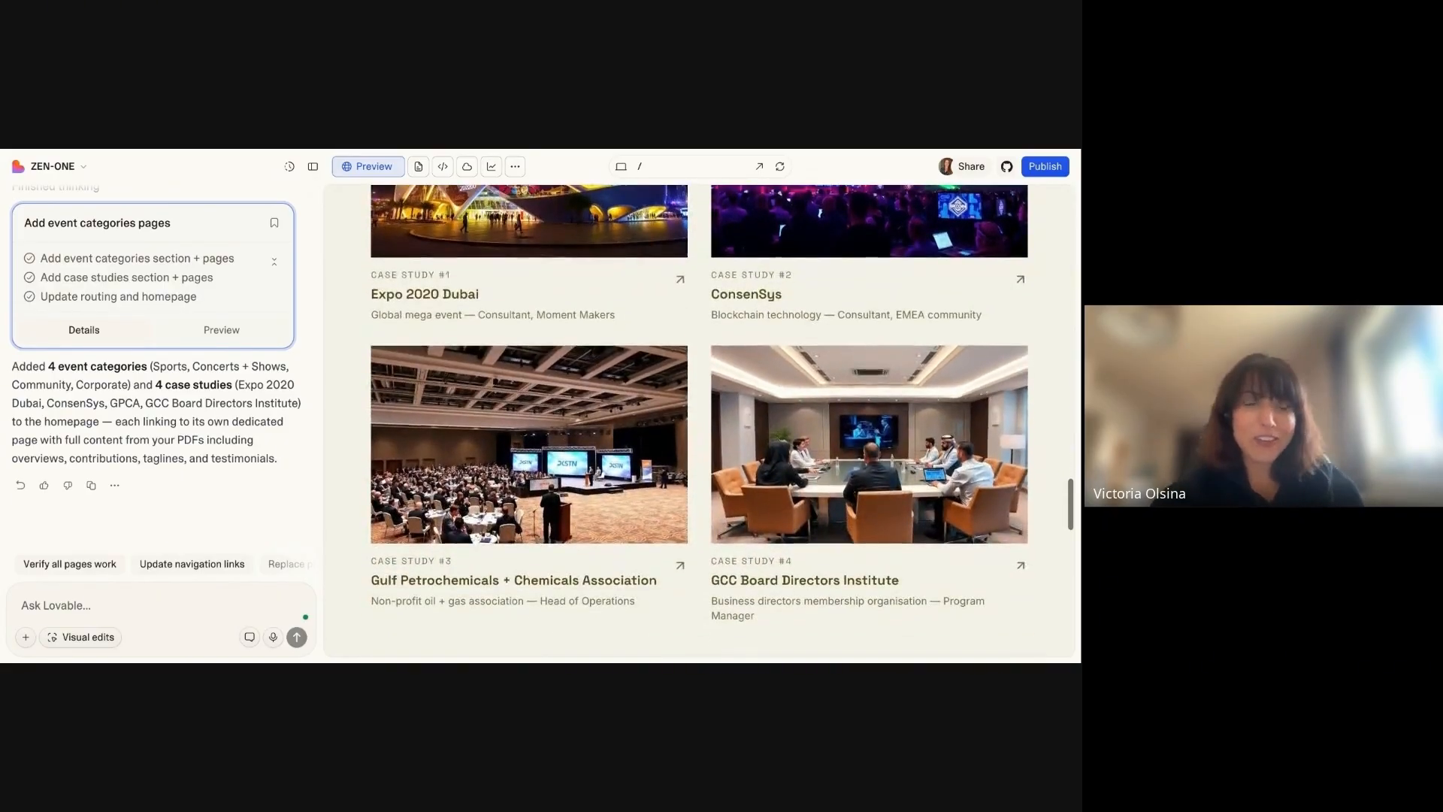
{"action": "scroll", "coordinate": [699, 421], "scroll_direction": "down", "scroll_amount": 2}
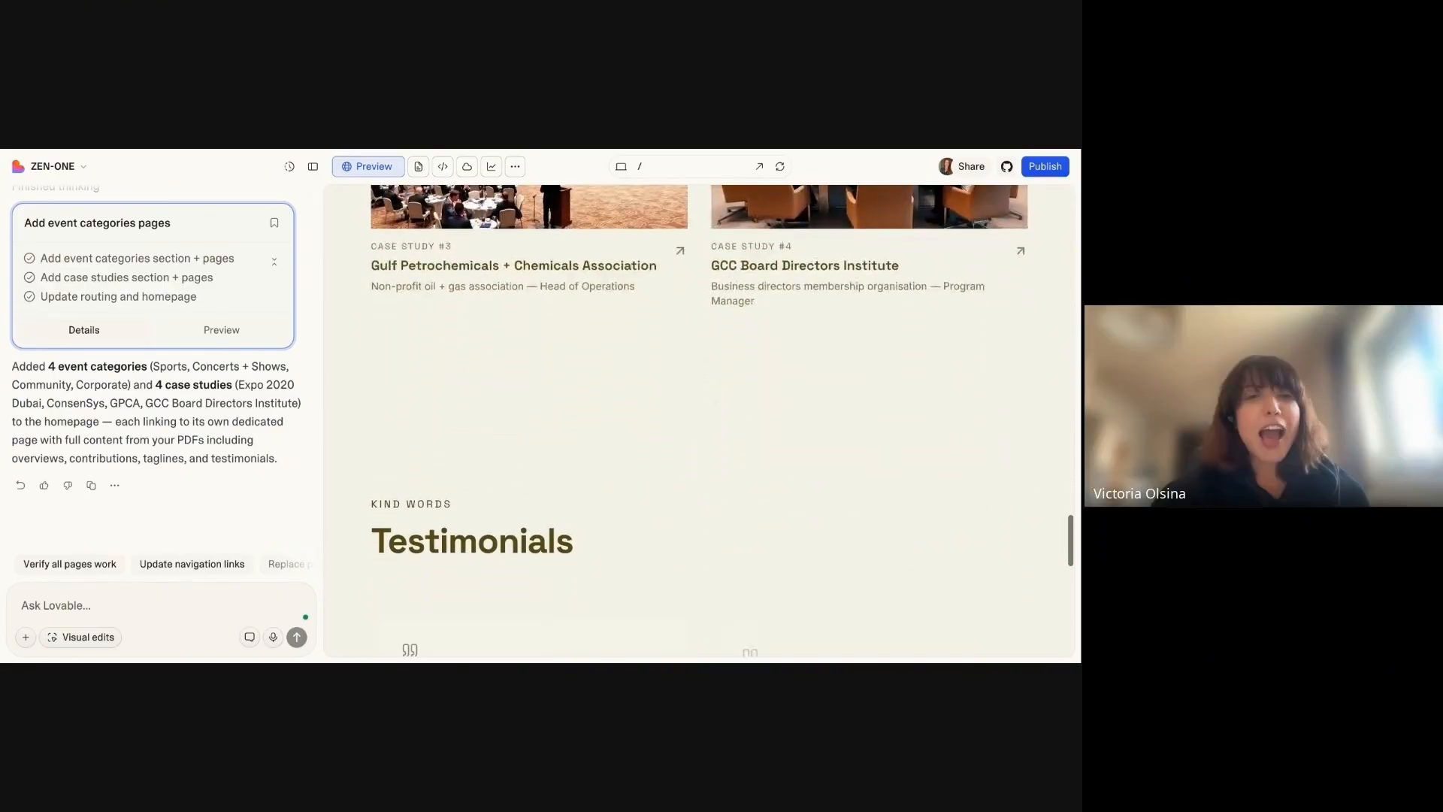
{"action": "scroll", "coordinate": [699, 421], "scroll_direction": "up", "scroll_amount": 1}
{"action": "scroll", "coordinate": [699, 421], "scroll_direction": "up", "scroll_amount": 6}
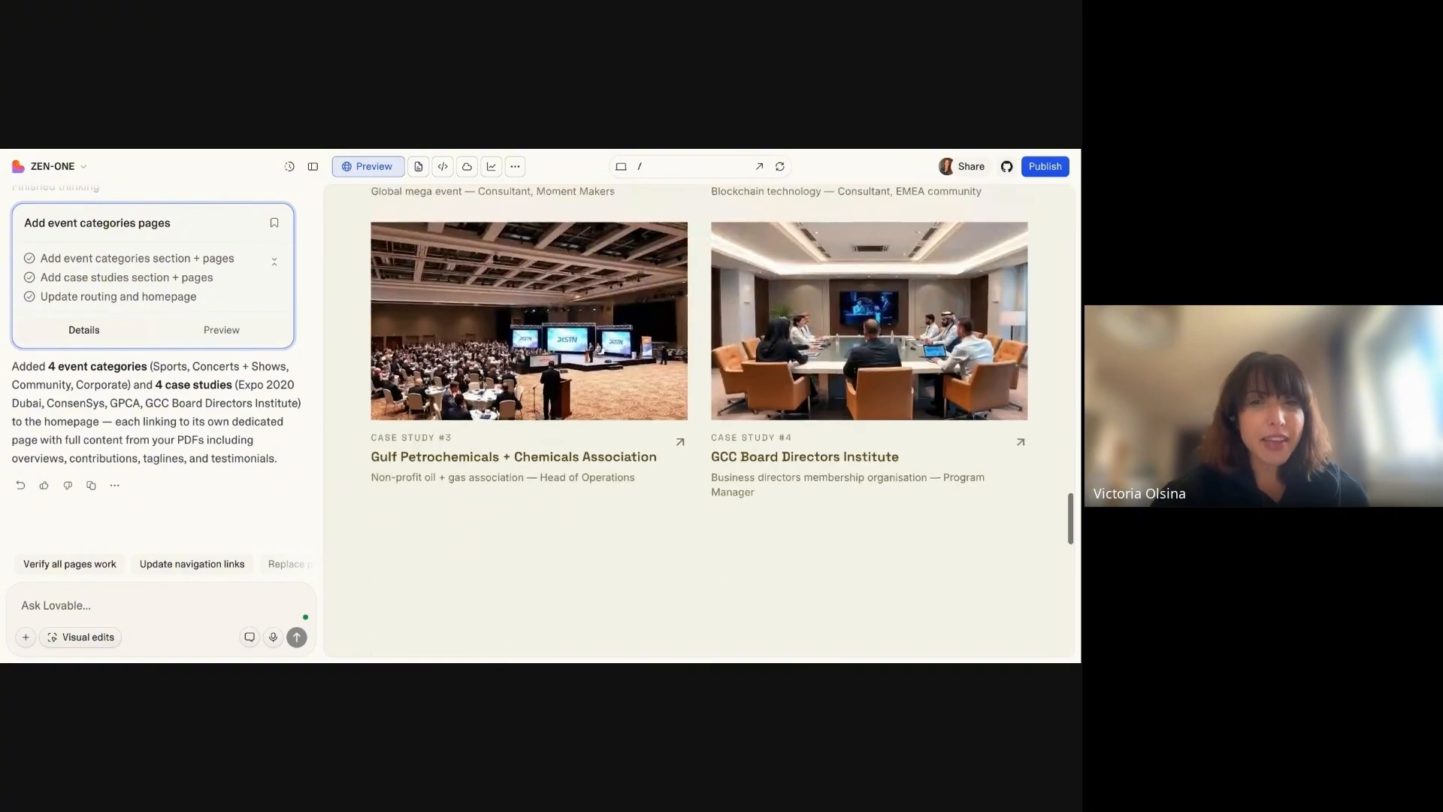
{"action": "scroll", "coordinate": [699, 421], "scroll_direction": "down", "scroll_amount": 1}
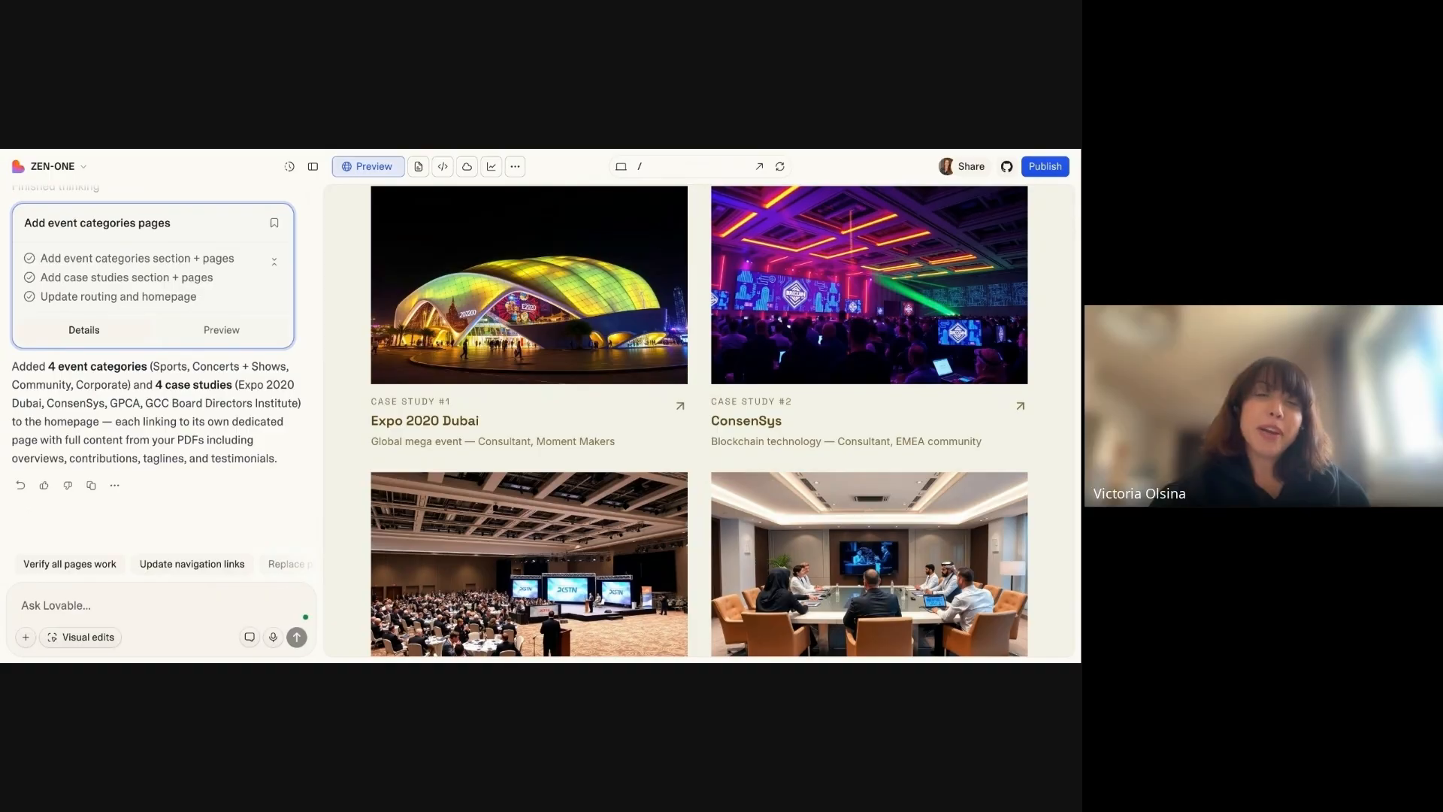
{"action": "scroll", "coordinate": [722, 421], "scroll_direction": "down", "scroll_amount": 1}
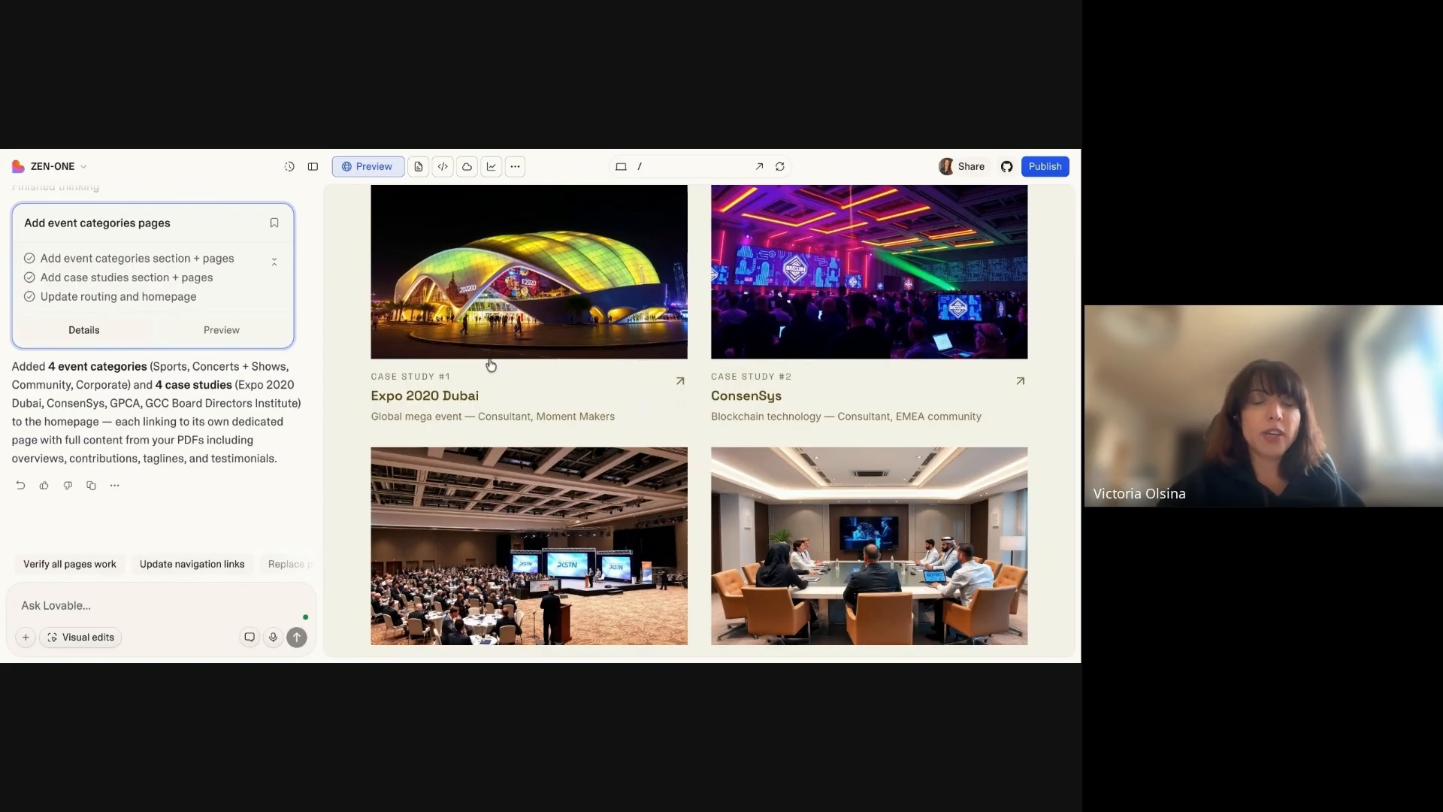
Open the Expo 2020 Dubai case study page and review its overview, contributions, "Long story short" taglines and testimonial.
{"action": "left_click", "coordinate": [453, 385]}
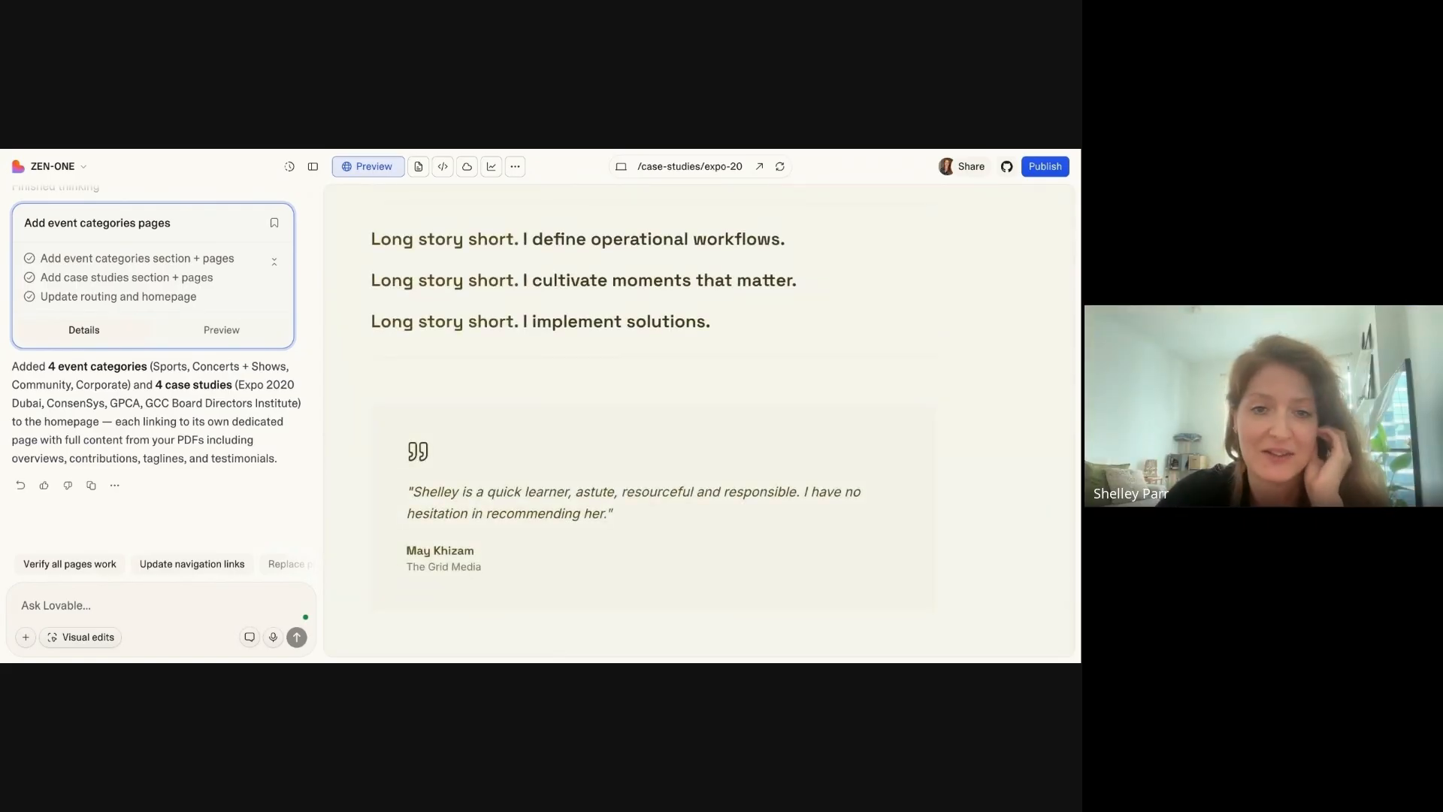
{"action": "scroll", "coordinate": [492, 424], "scroll_direction": "up", "scroll_amount": 5}
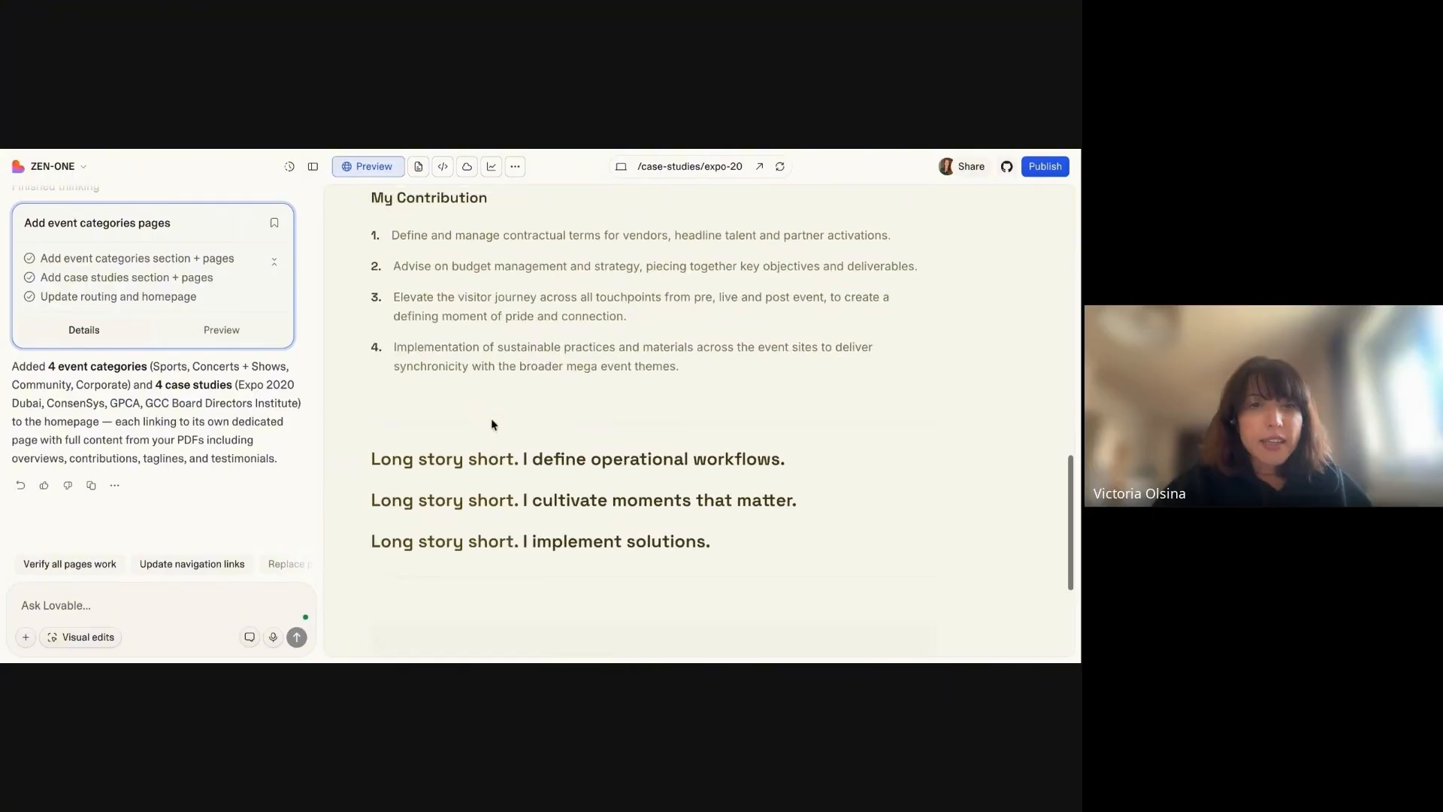
{"action": "scroll", "coordinate": [490, 417], "scroll_direction": "up", "scroll_amount": 7}
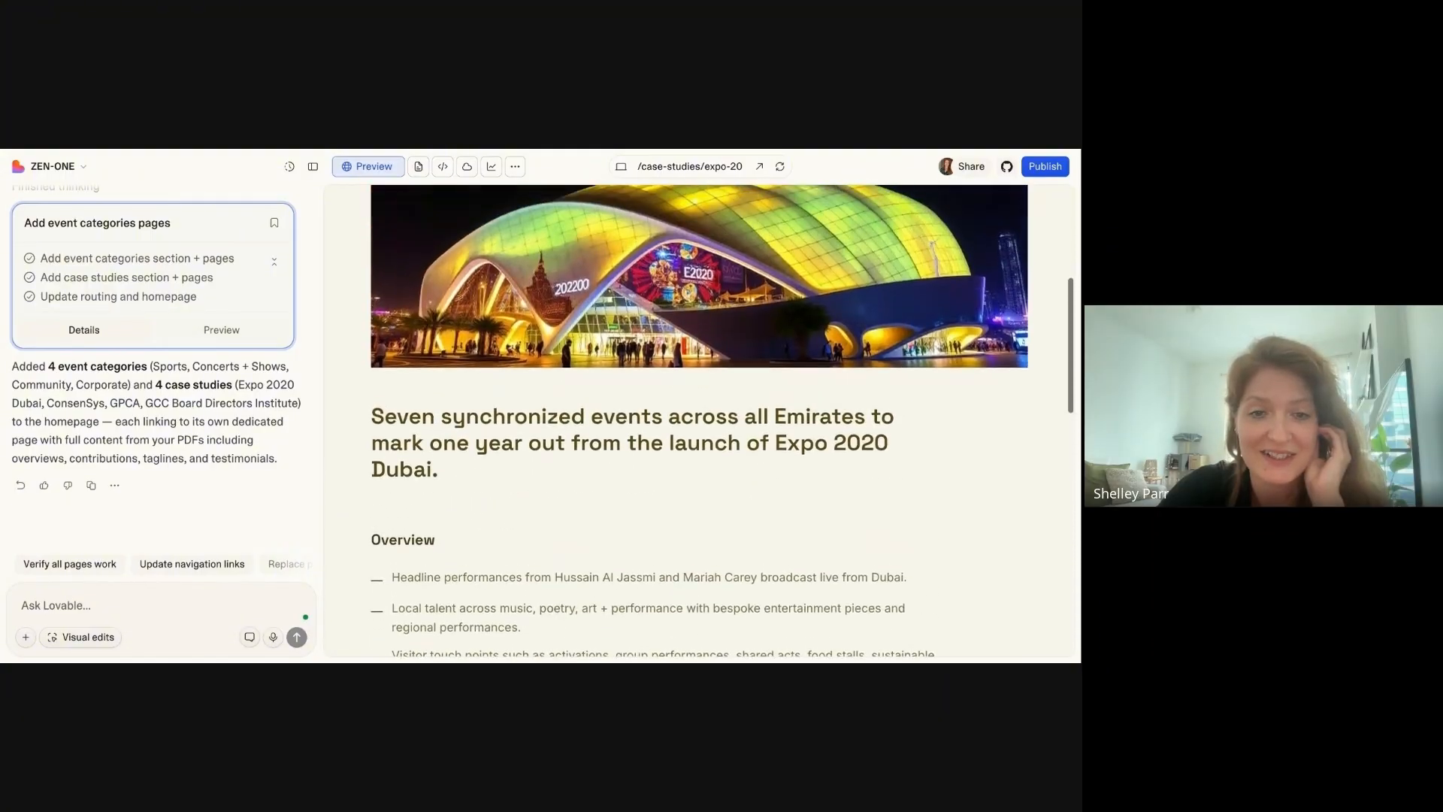
{"action": "scroll", "coordinate": [489, 418], "scroll_direction": "up", "scroll_amount": 2}
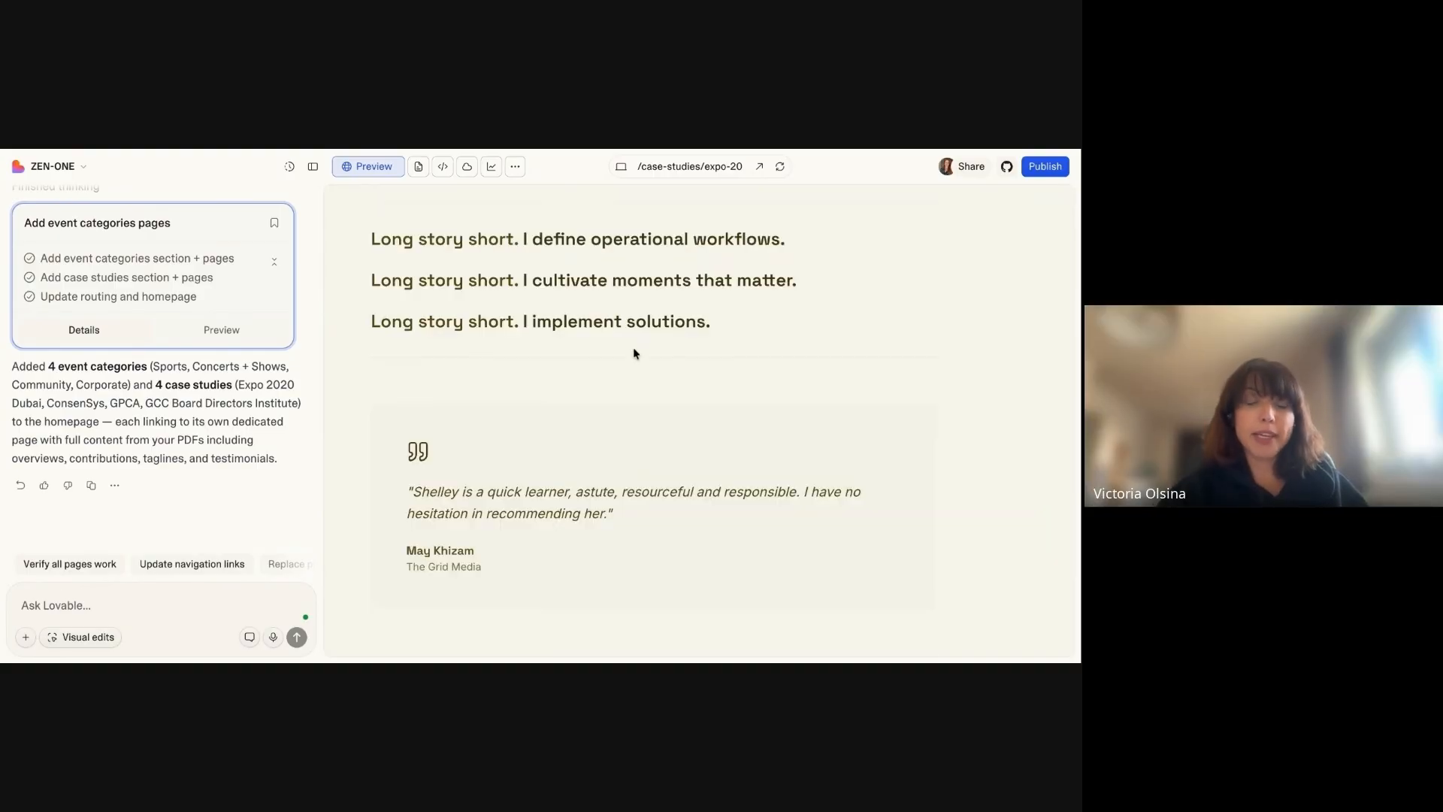
{"action": "scroll", "coordinate": [593, 406], "scroll_direction": "up", "scroll_amount": 1}
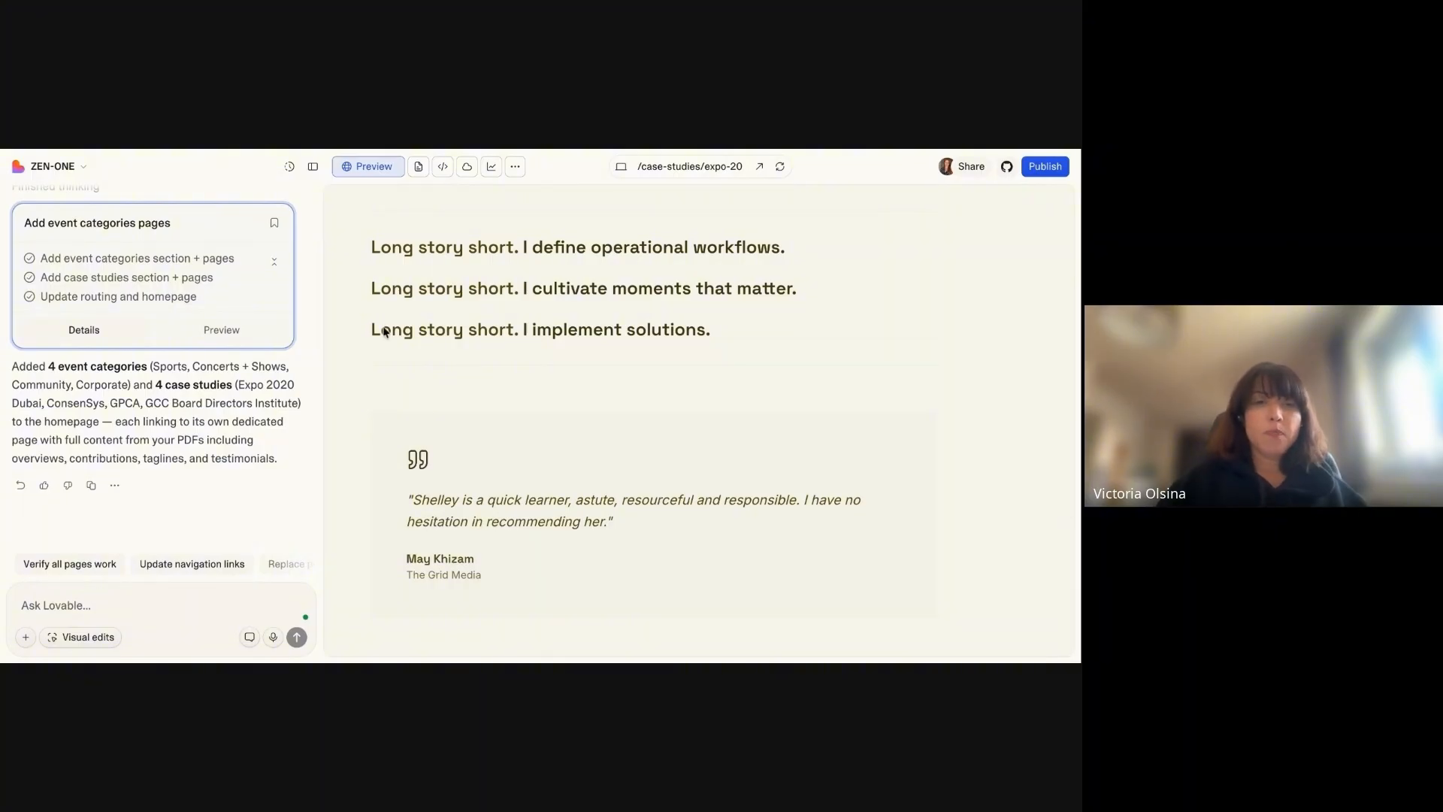
{"action": "scroll", "coordinate": [535, 331], "scroll_direction": "up", "scroll_amount": 2}
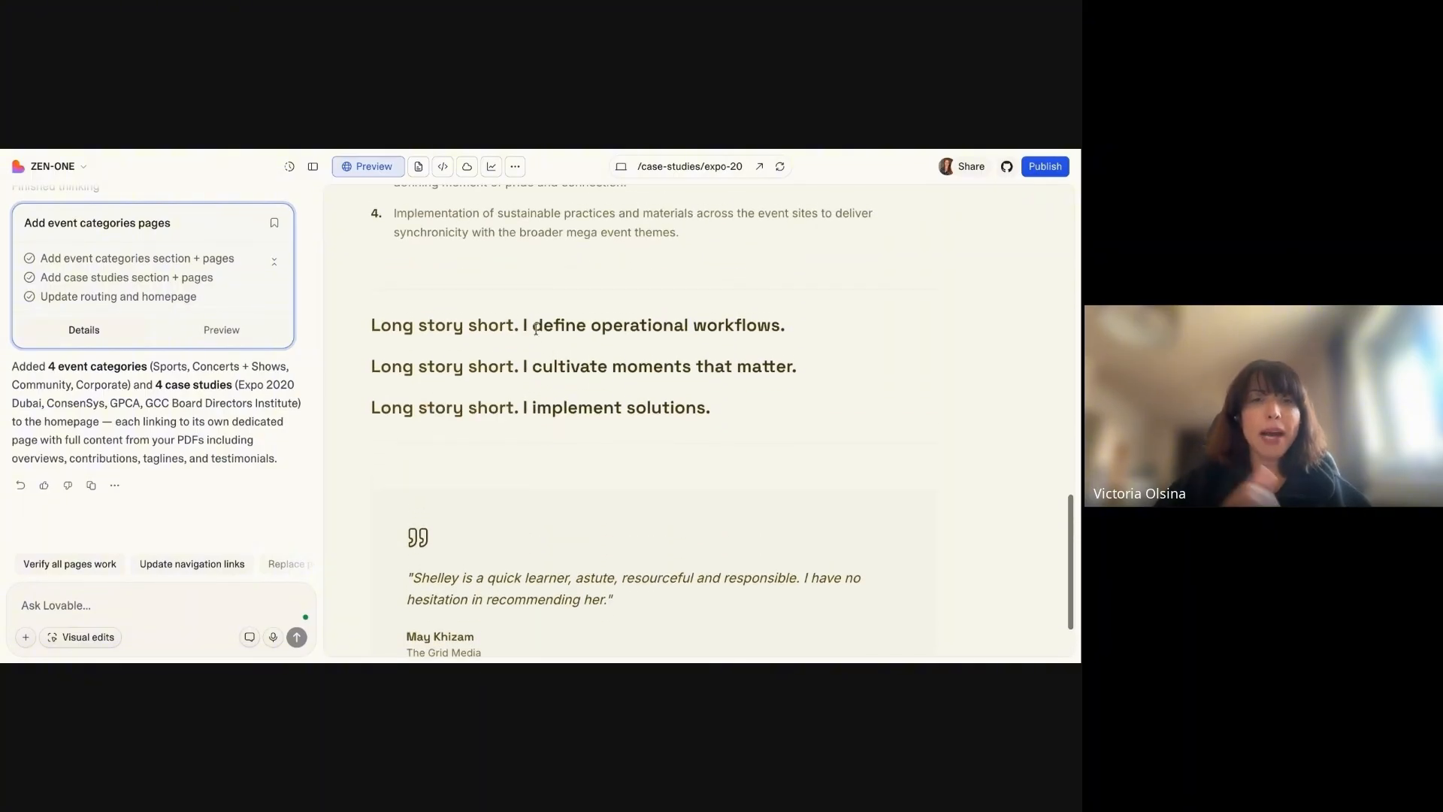
{"action": "scroll", "coordinate": [534, 329], "scroll_direction": "up", "scroll_amount": 10}
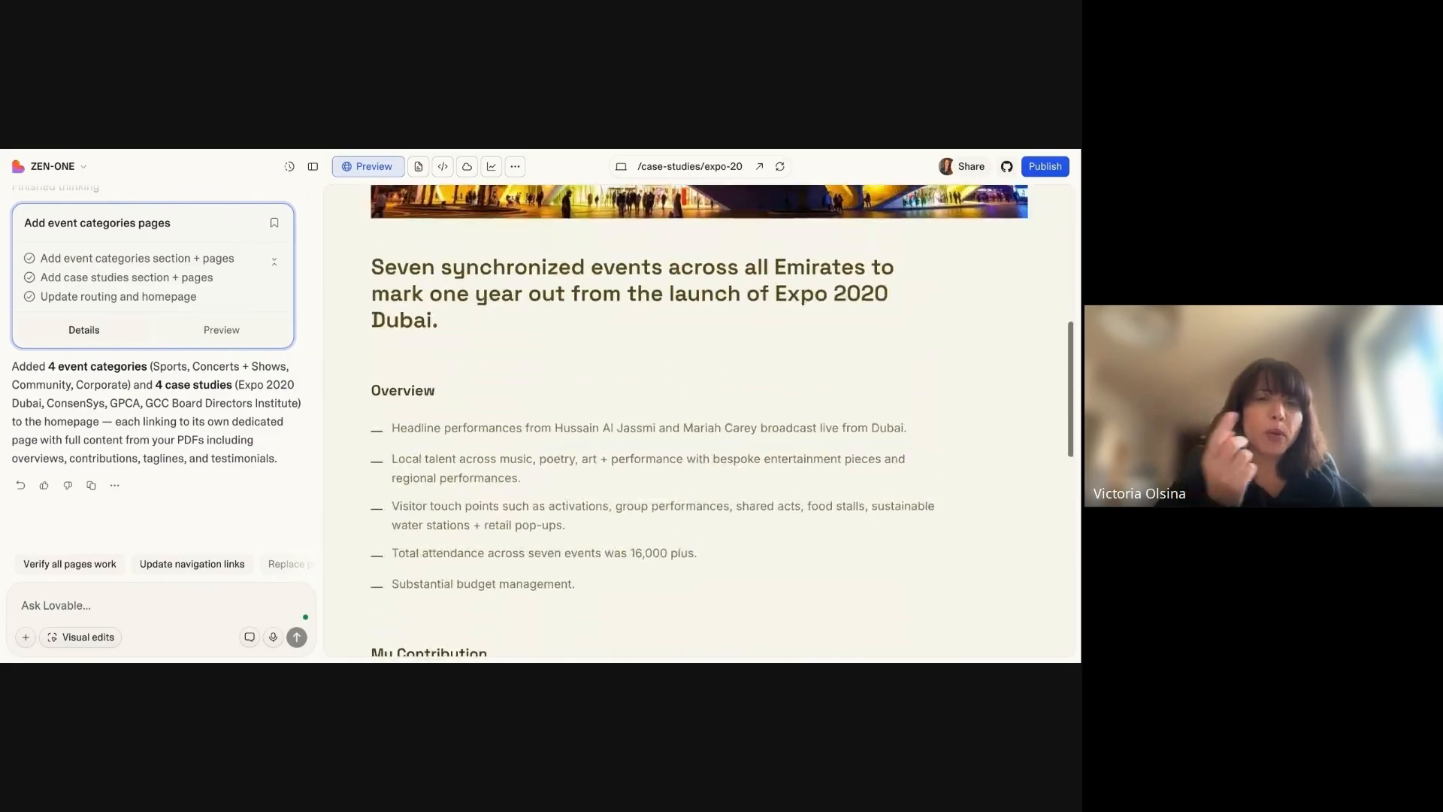
{"action": "scroll", "coordinate": [534, 328], "scroll_direction": "up", "scroll_amount": 10}
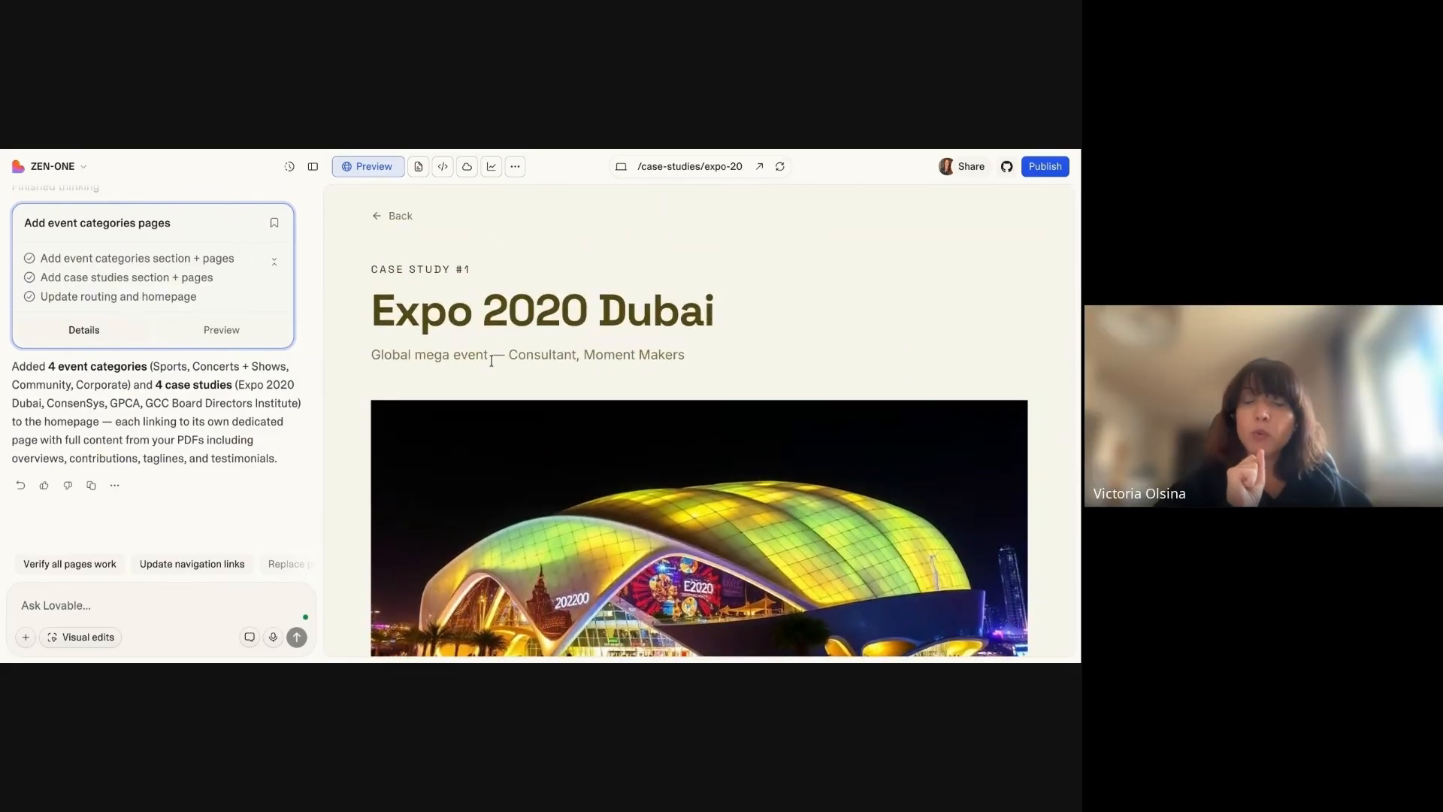
Go back from the case study to the homepage and view its Event Categories section.
{"action": "left_click", "coordinate": [394, 216]}
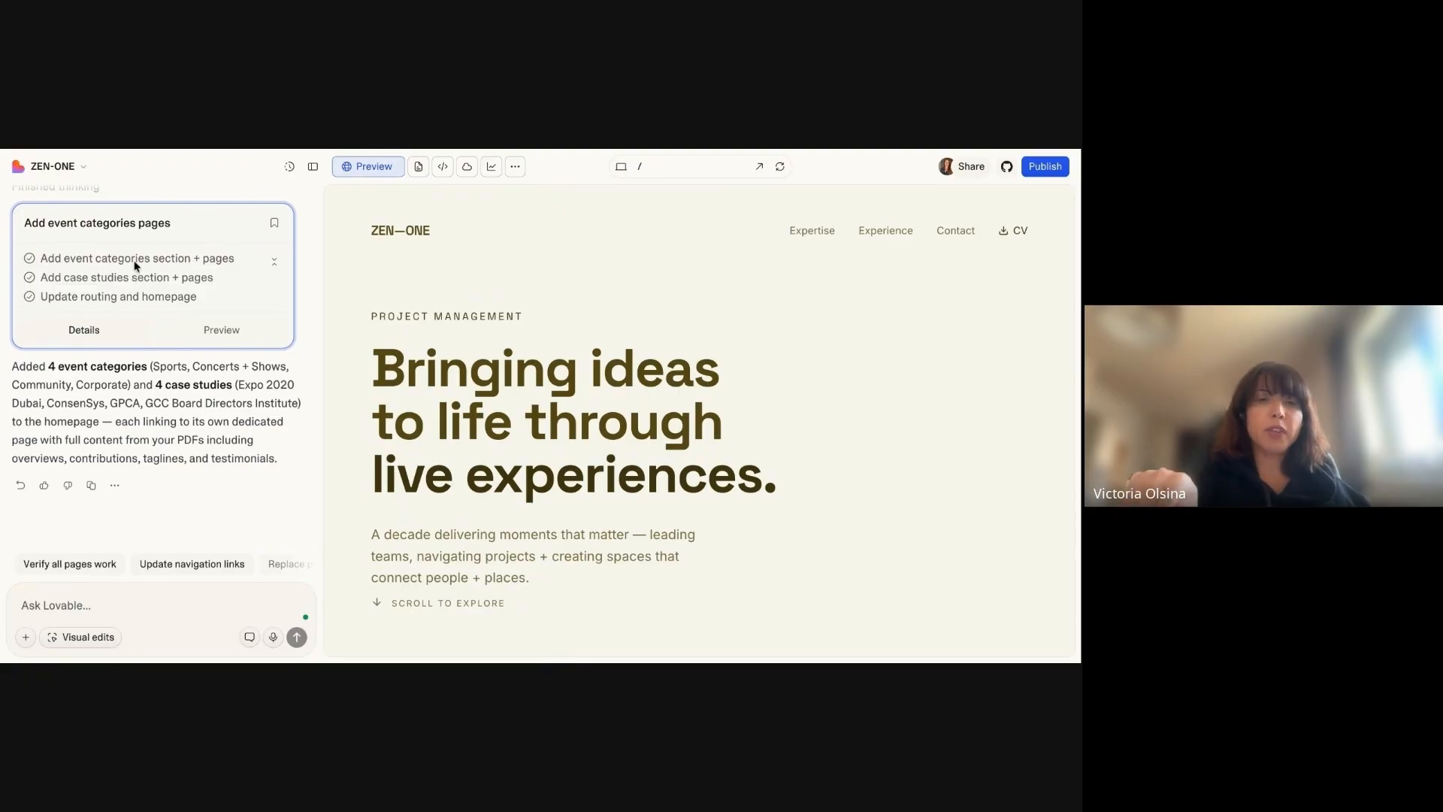
{"action": "scroll", "coordinate": [699, 421], "scroll_direction": "down", "scroll_amount": 13}
{"action": "scroll", "coordinate": [416, 472], "scroll_direction": "down", "scroll_amount": 7}
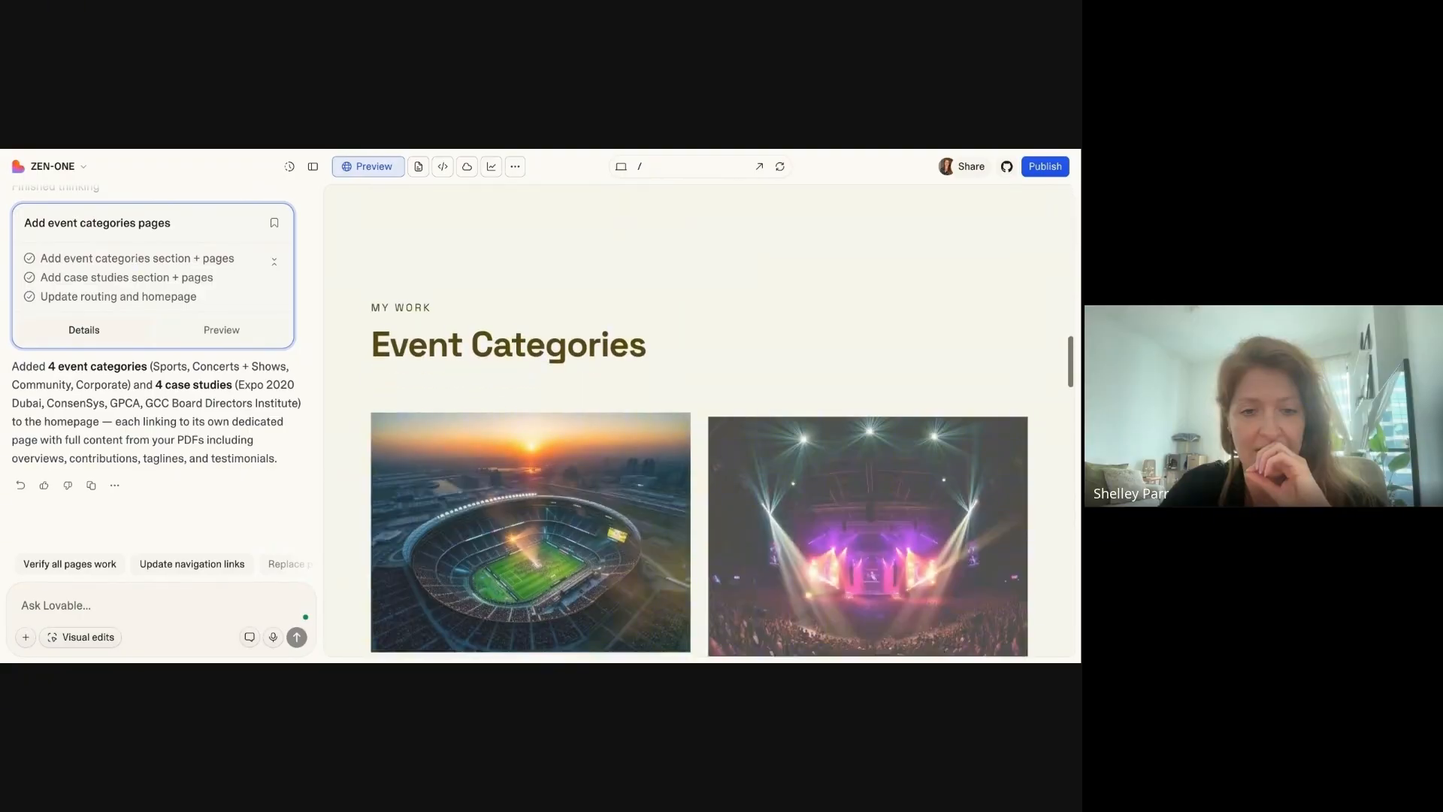
Review the homepage's Case Studies cards and the Selected Events list on the Concerts + Shows page, down to the footer.
{"action": "left_click", "coordinate": [416, 472]}
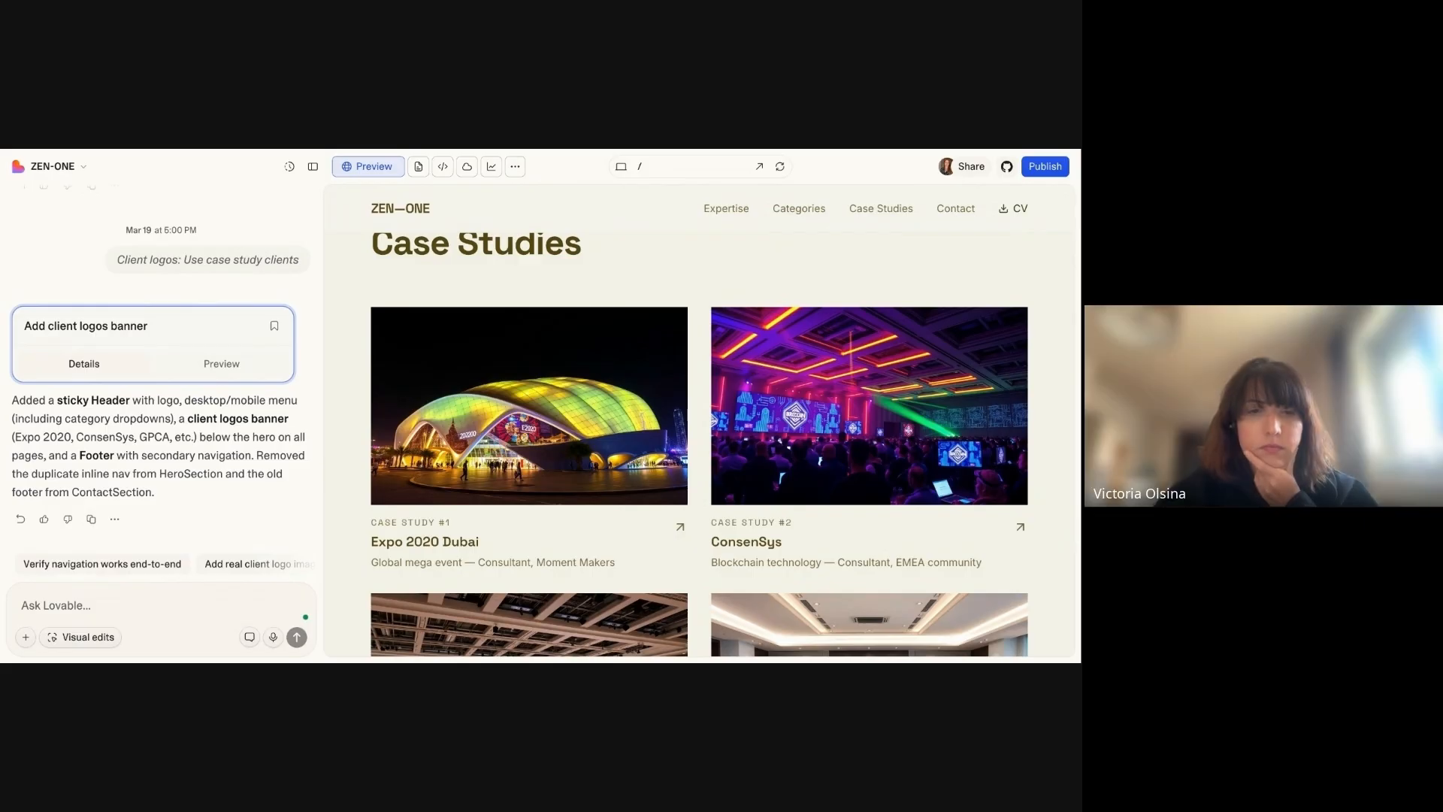
{"action": "scroll", "coordinate": [699, 443], "scroll_direction": "up", "scroll_amount": 1}
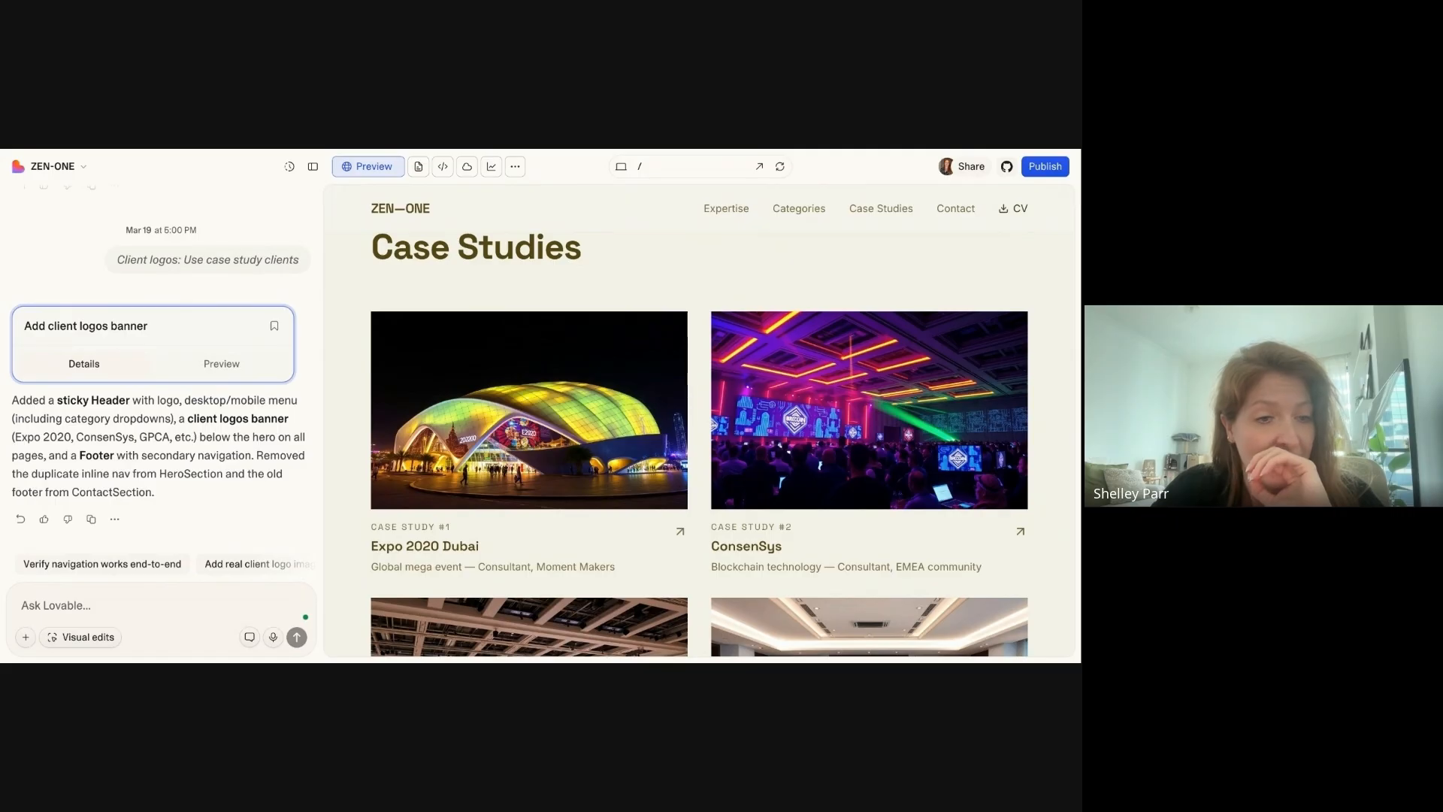
{"action": "scroll", "coordinate": [721, 443], "scroll_direction": "down", "scroll_amount": 1}
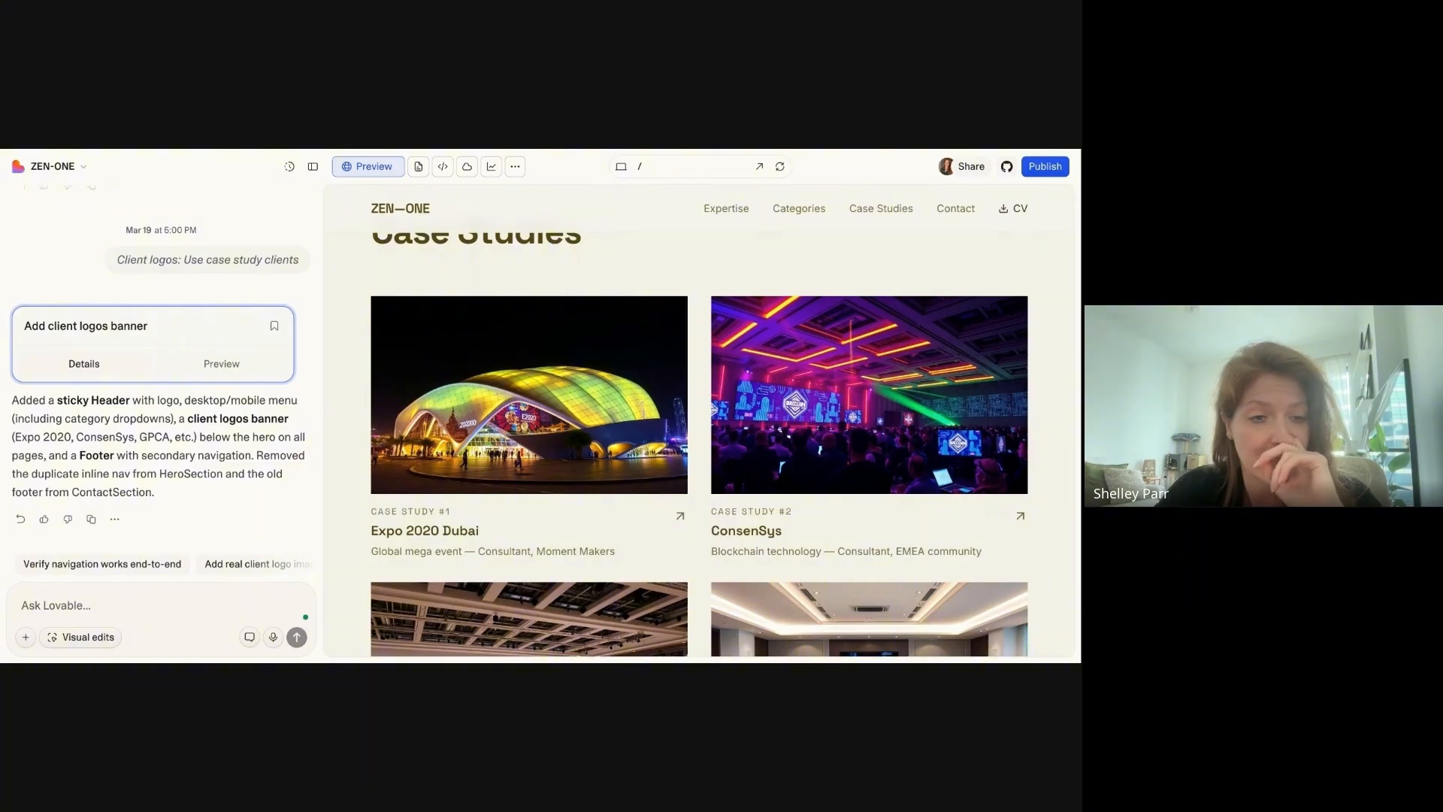
{"action": "scroll", "coordinate": [721, 444], "scroll_direction": "down", "scroll_amount": 3}
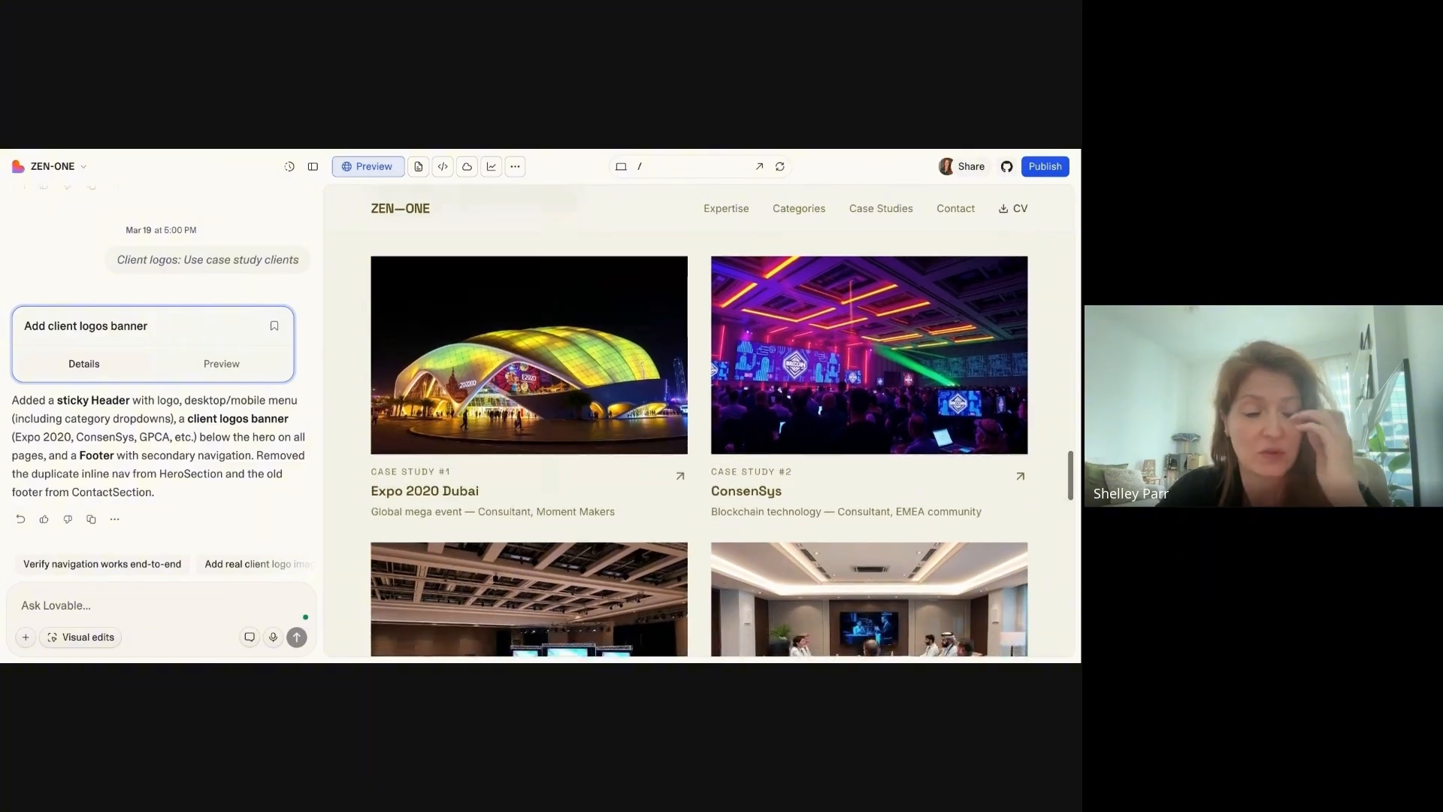
{"action": "scroll", "coordinate": [699, 443], "scroll_direction": "down", "scroll_amount": 7}
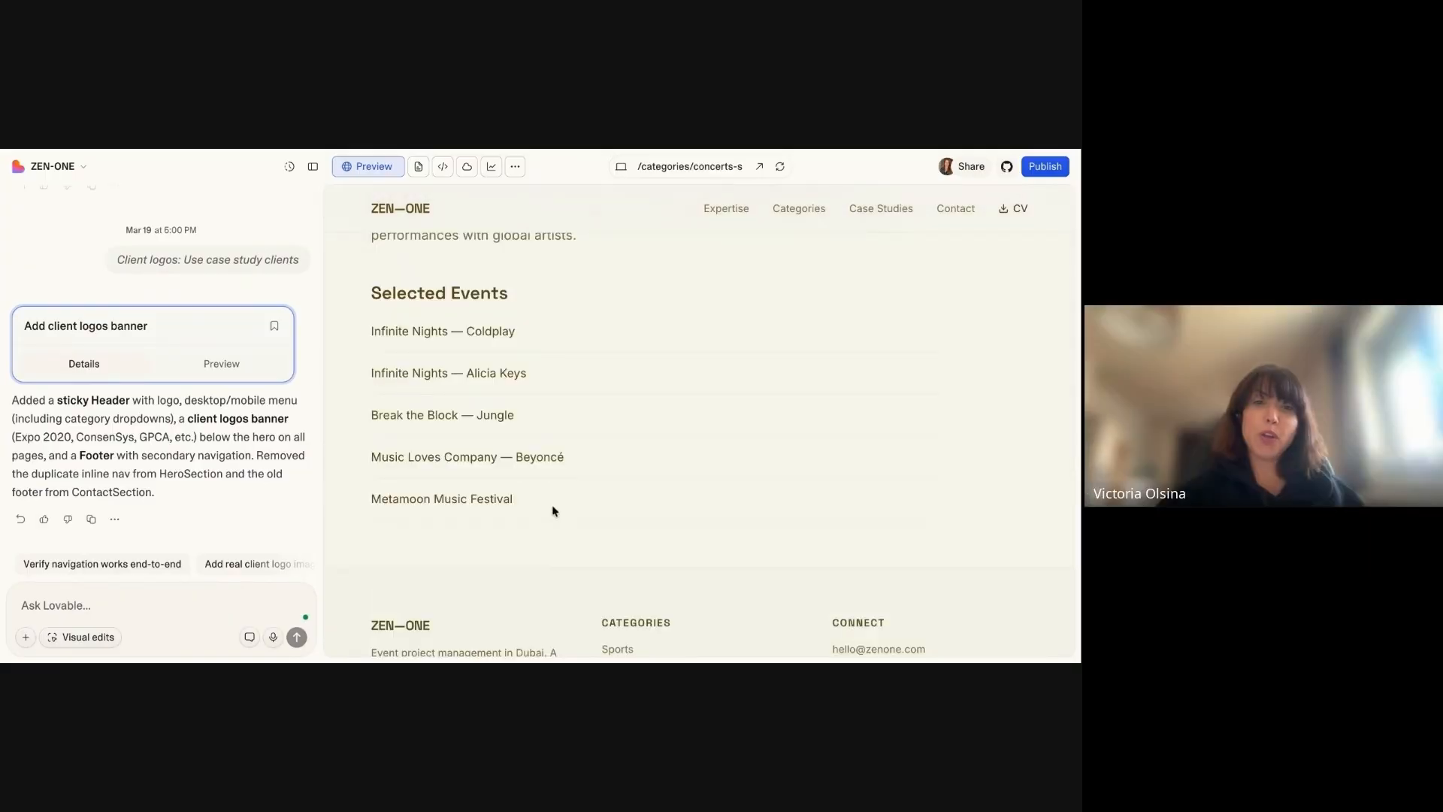
{"action": "scroll", "coordinate": [621, 479], "scroll_direction": "down", "scroll_amount": 2}
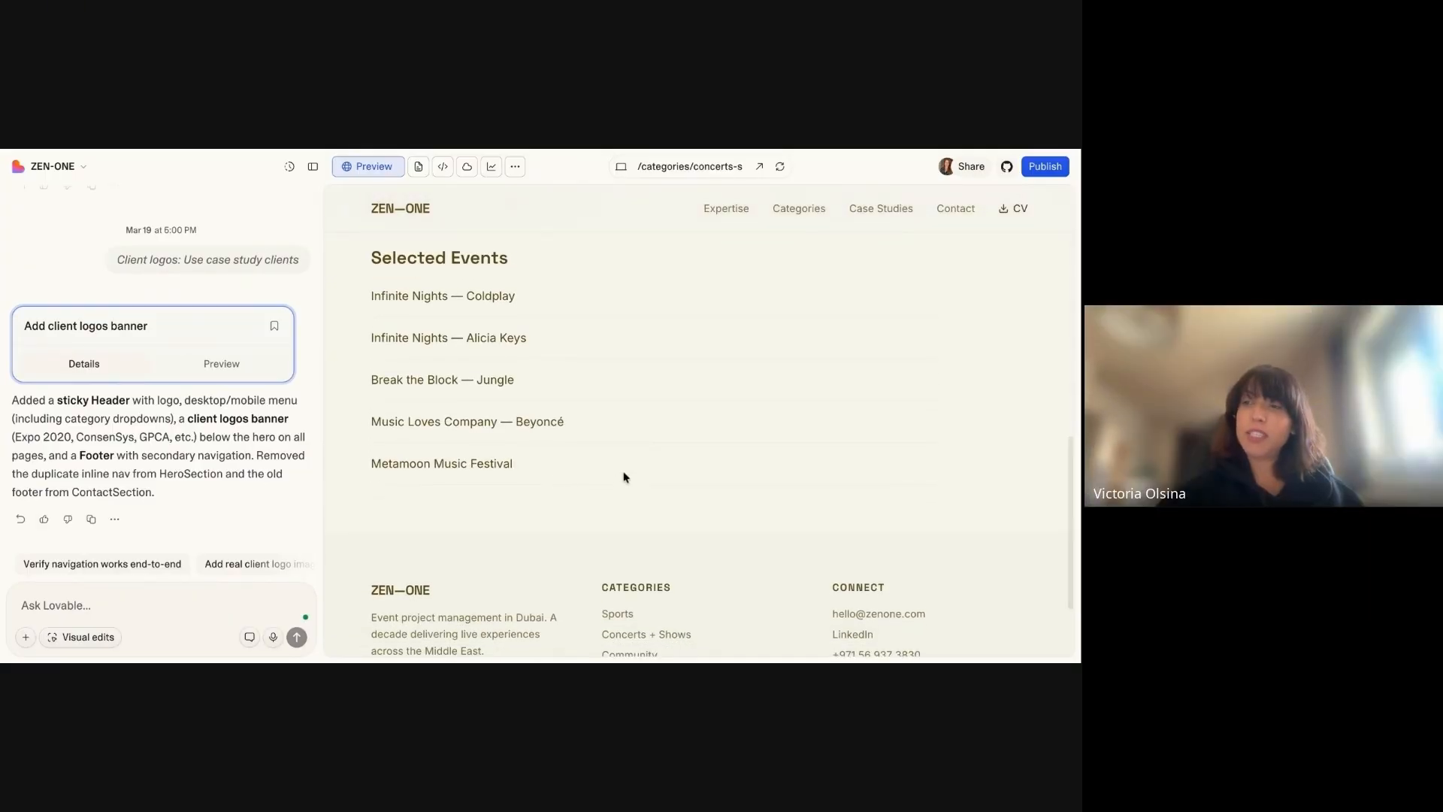
{"action": "scroll", "coordinate": [623, 476], "scroll_direction": "down", "scroll_amount": 2}
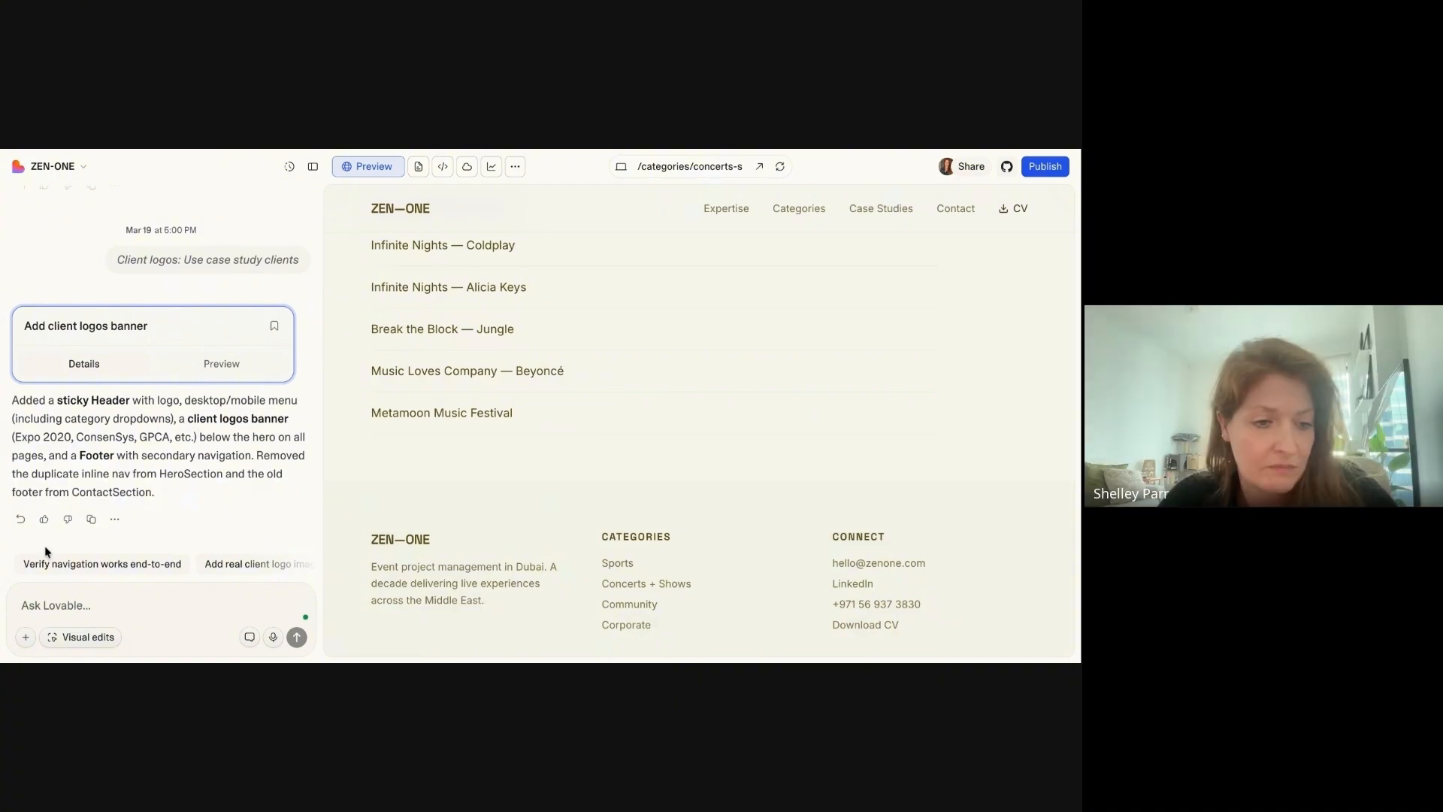
Draft a prompt for each category: SEO title "[Category] project management in Dubai and the Middle East", relevant H1, and a metadescription mentioning events and relevant details.
{"action": "left_click", "coordinate": [53, 609]}
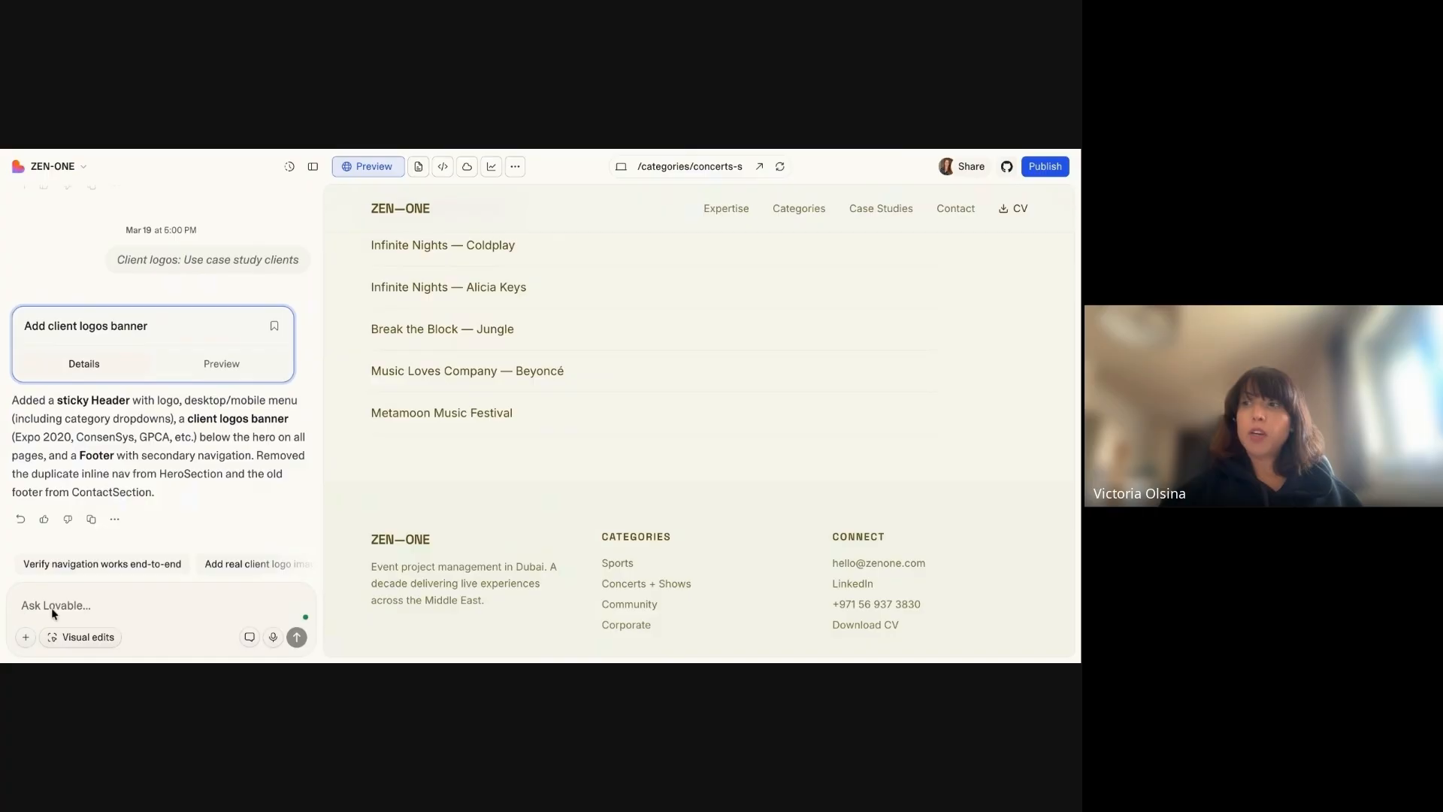
{"action": "type", "text": "Titles and meta descriptions for each category: Seo Title[Category] project management in Dubai and the Middle East. Add relevant H1. Metadescription: mention the event or events and some relevant details."}
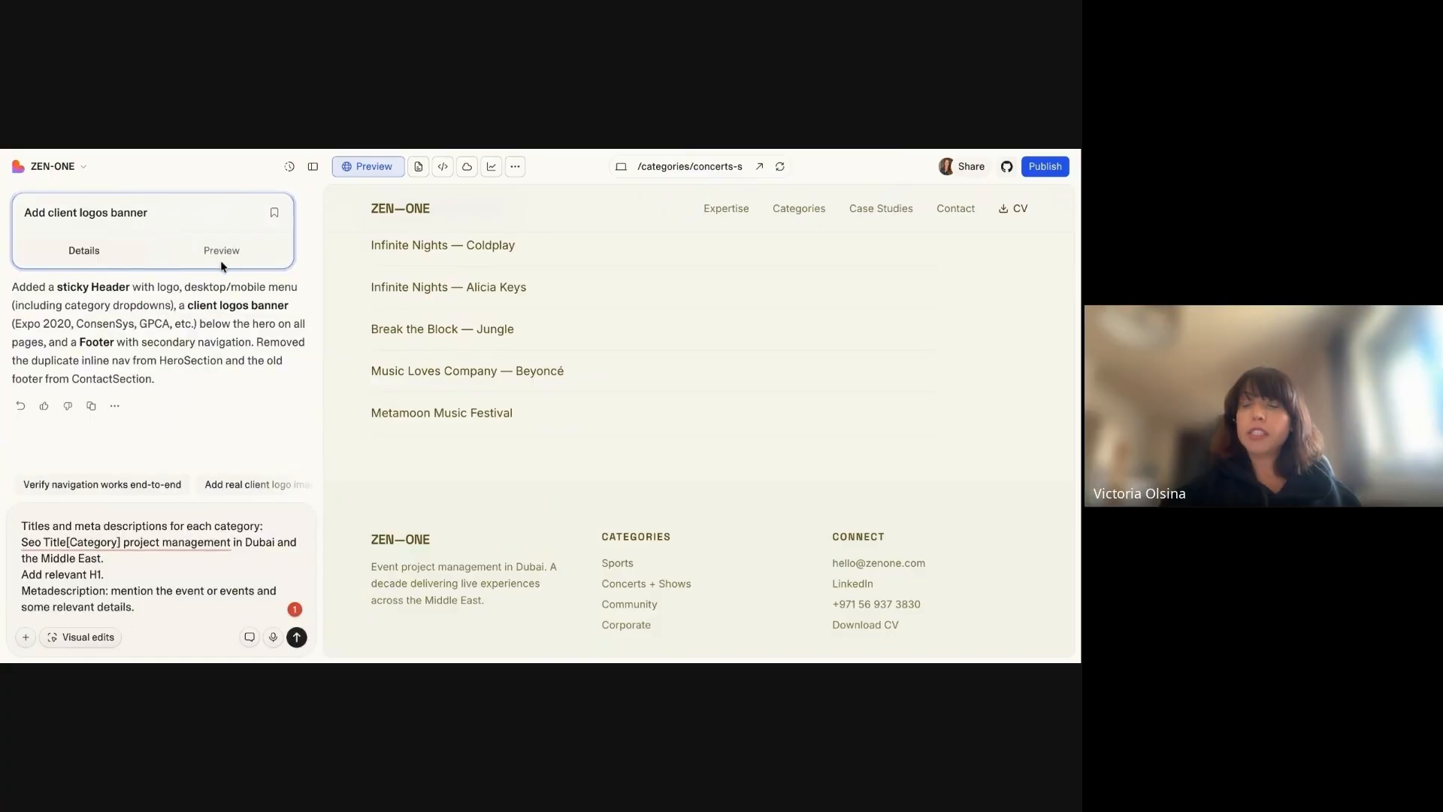
{"action": "left_click", "coordinate": [67, 542]}
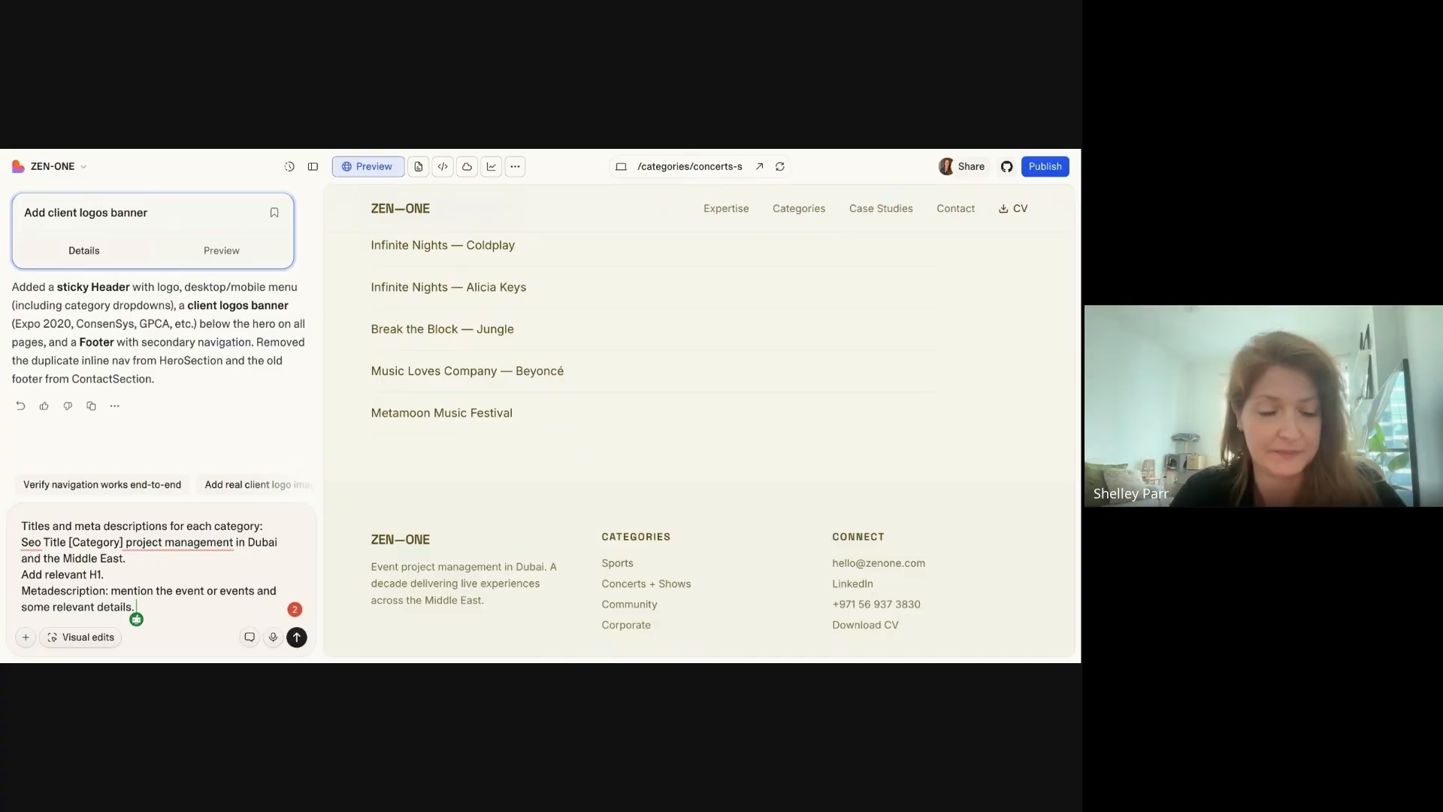
Add case study titles "[name of the event] event project management case study", relevant H1 and metadescriptions with case study details to the prompt, and submit it.
{"action": "type", "text": "Titles and meta descriptions for case study [name of the event] event project management case study. Add relevant H1. Metadescription: mention some relevant details on the case study."}
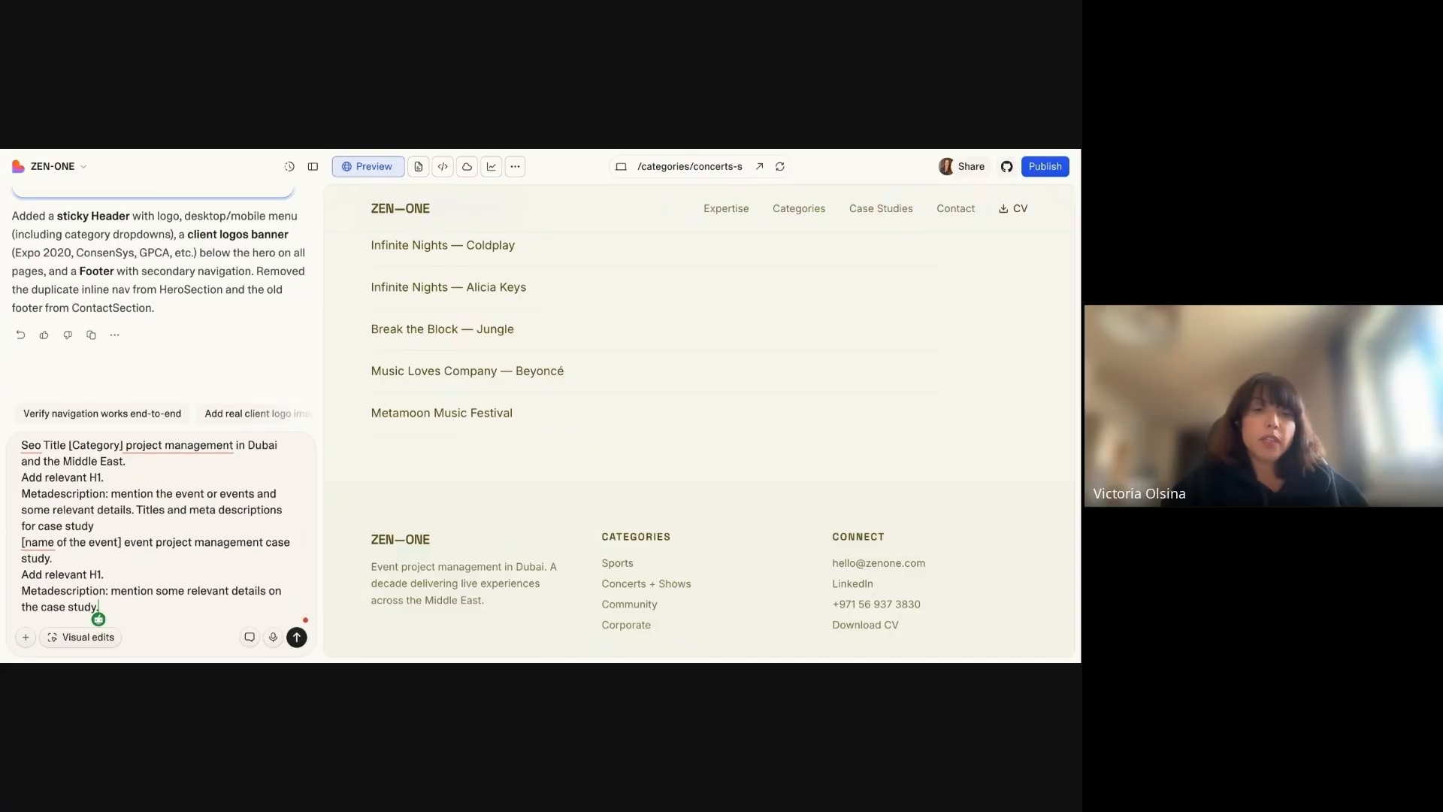
{"action": "scroll", "coordinate": [166, 585], "scroll_direction": "up", "scroll_amount": 1}
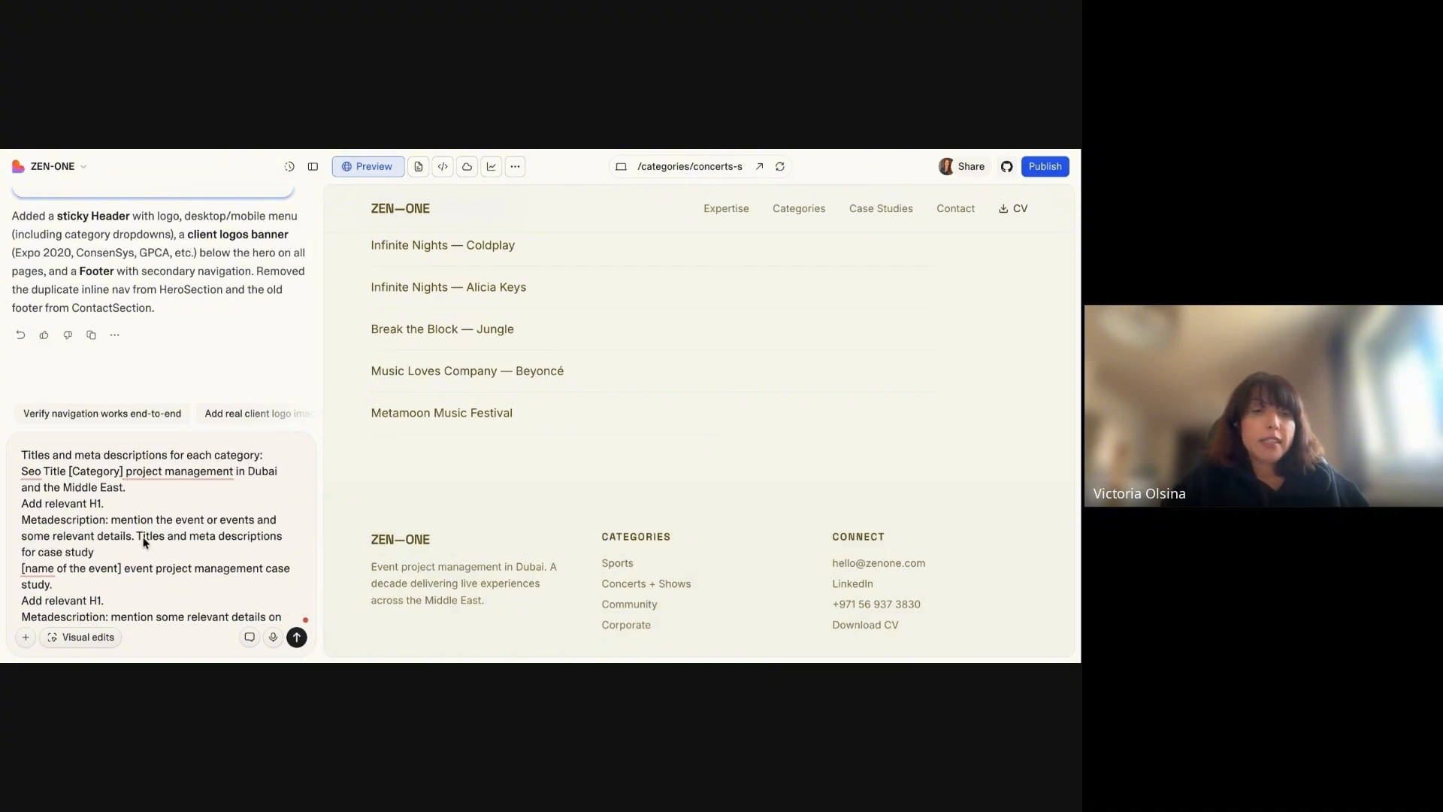
{"action": "scroll", "coordinate": [96, 605], "scroll_direction": "down", "scroll_amount": 1}
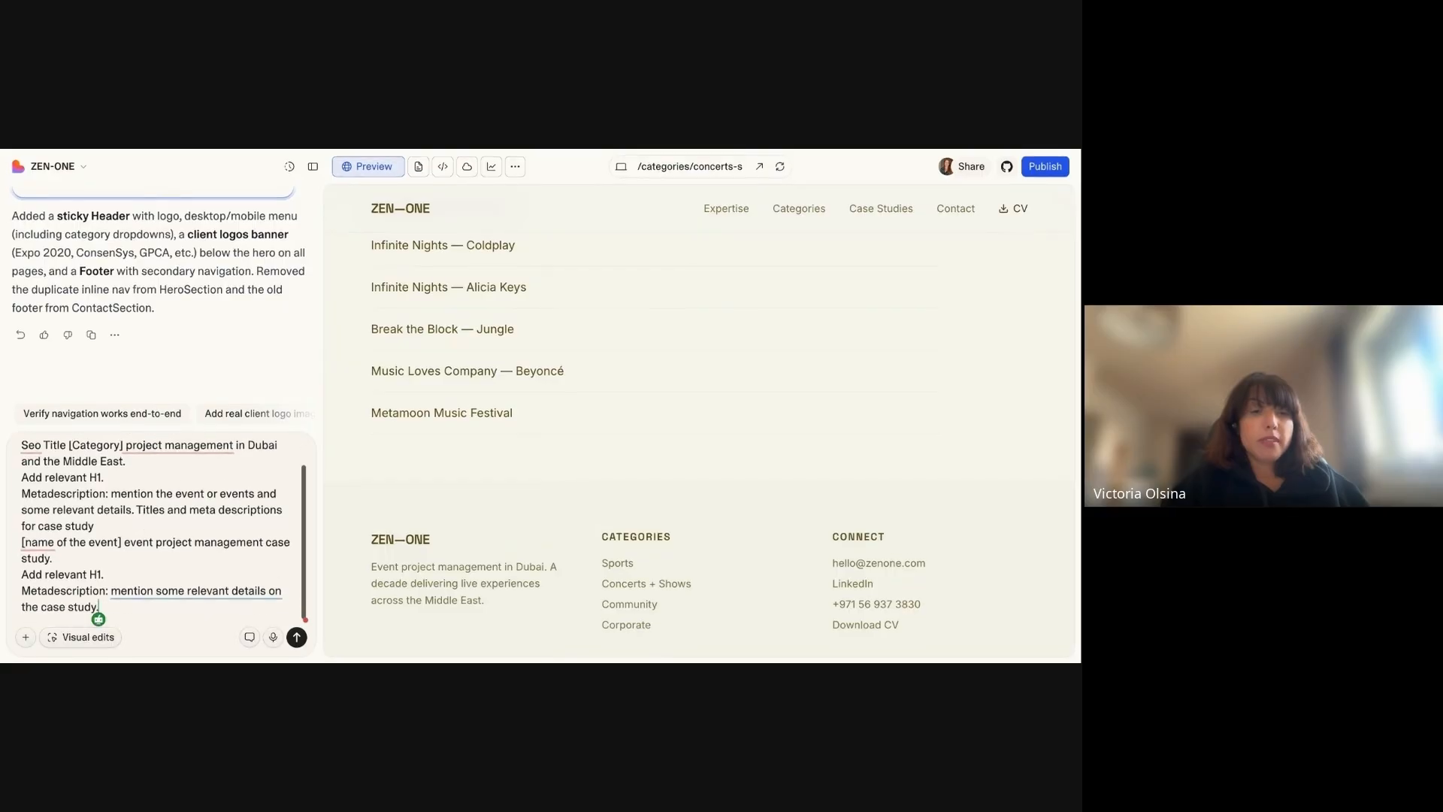
{"action": "left_click", "coordinate": [297, 638]}
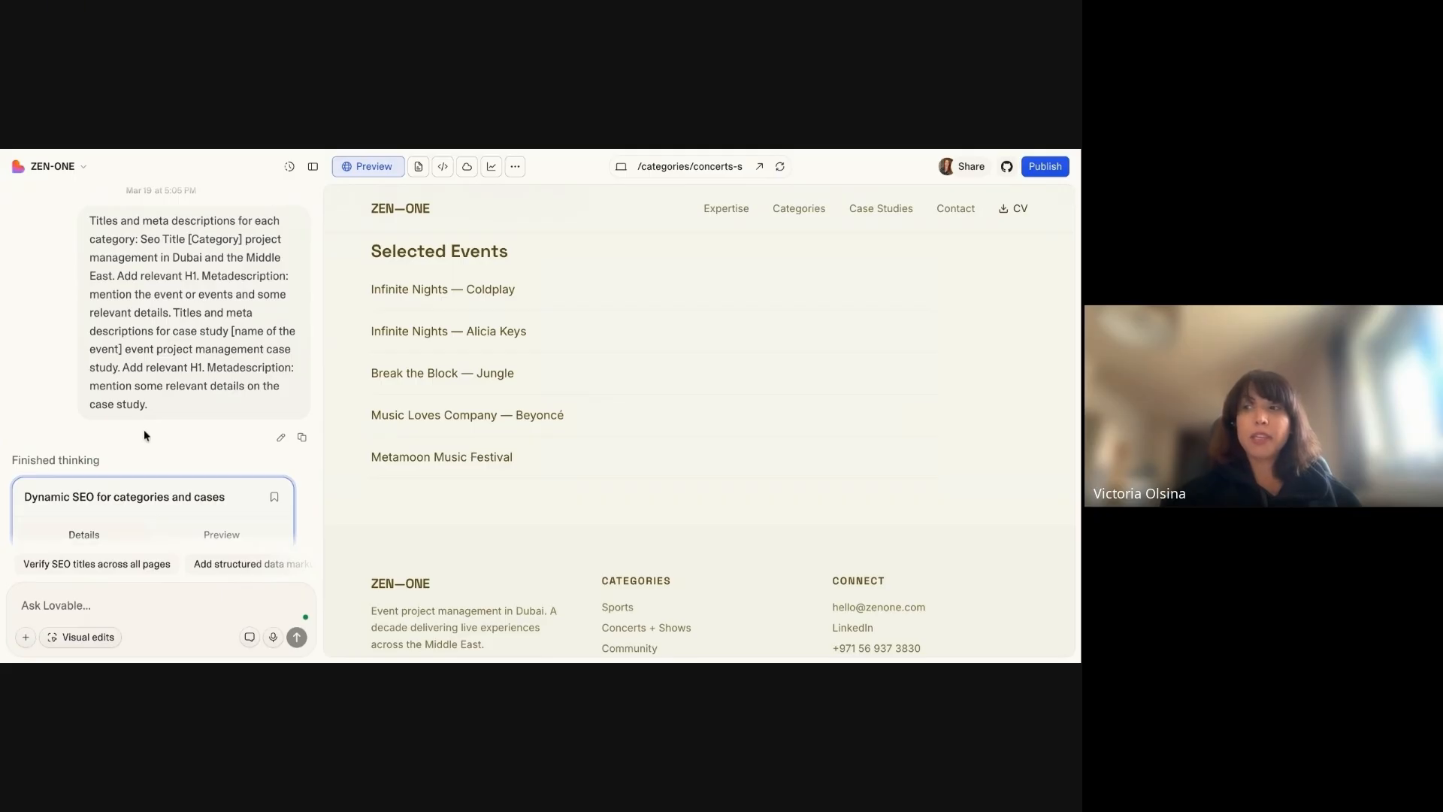
{"action": "scroll", "coordinate": [142, 443], "scroll_direction": "down", "scroll_amount": 2}
{"action": "scroll", "coordinate": [139, 466], "scroll_direction": "down", "scroll_amount": 3}
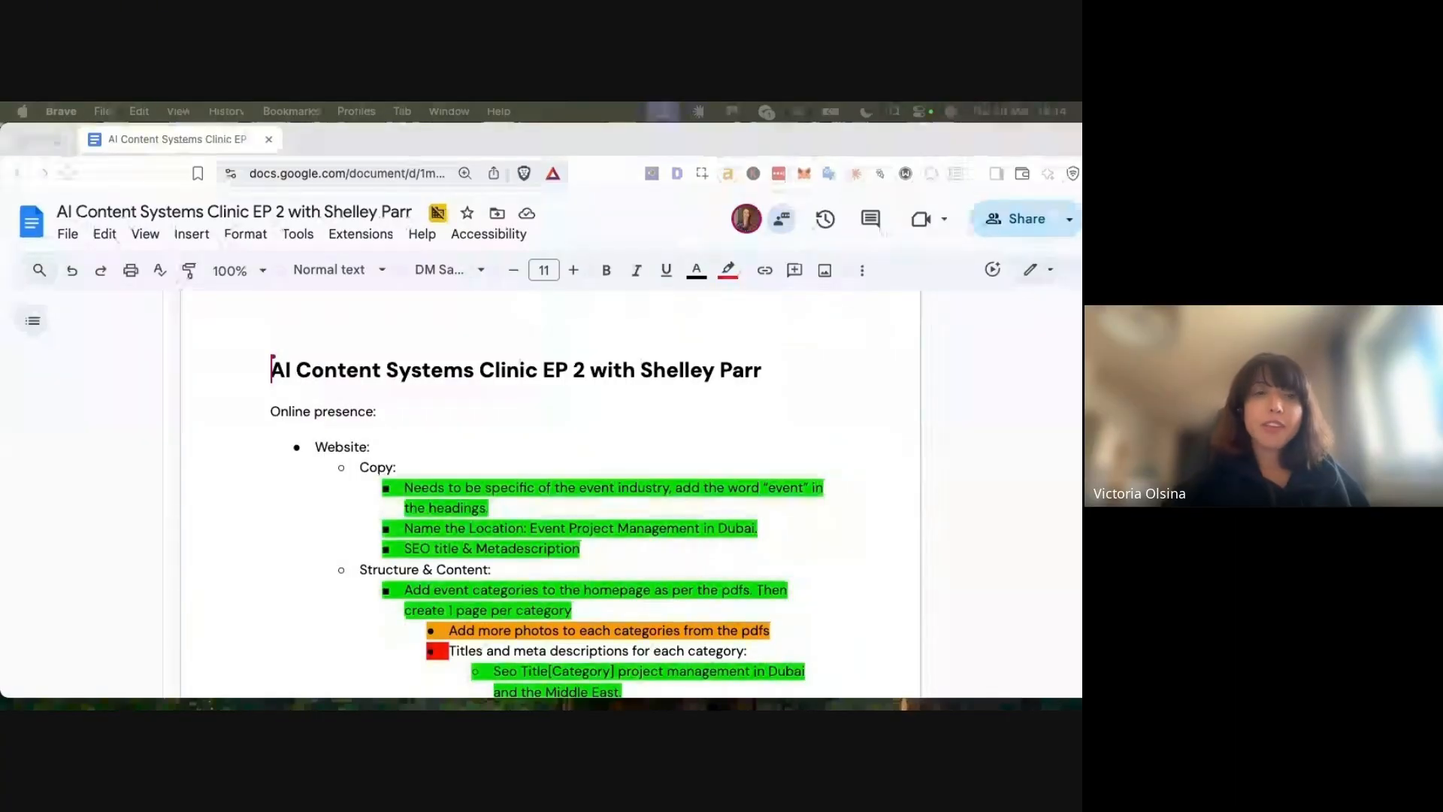
Switch to the Google Docs checklist and review the website Copy items on event wording, location, and SEO title and metadescription.
{"action": "scroll", "coordinate": [309, 447], "scroll_direction": "down", "scroll_amount": 2}
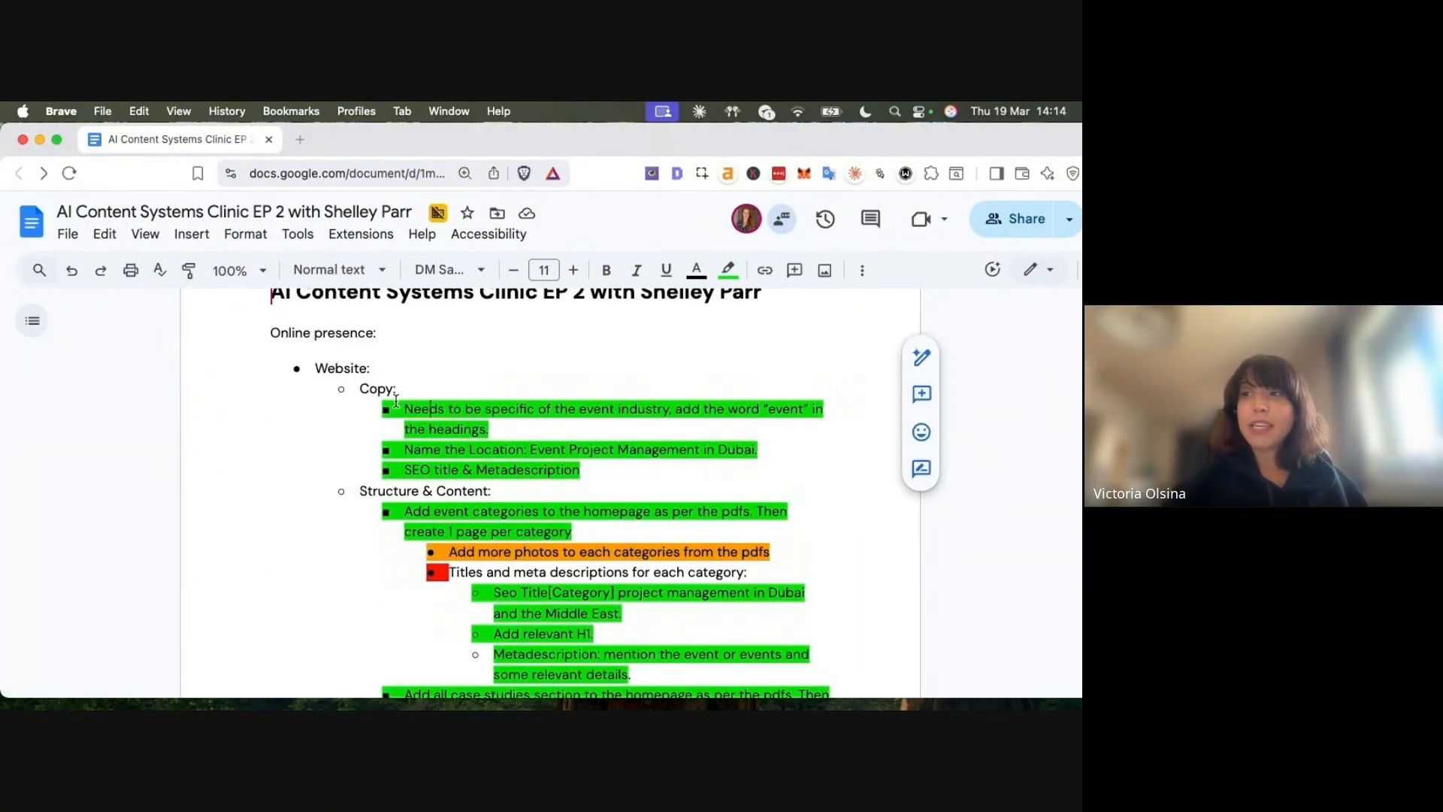
{"action": "left_click_drag", "start_coordinate": [404, 409], "coordinate": [511, 432]}
{"action": "scroll", "coordinate": [511, 433], "scroll_direction": "down", "scroll_amount": 1}
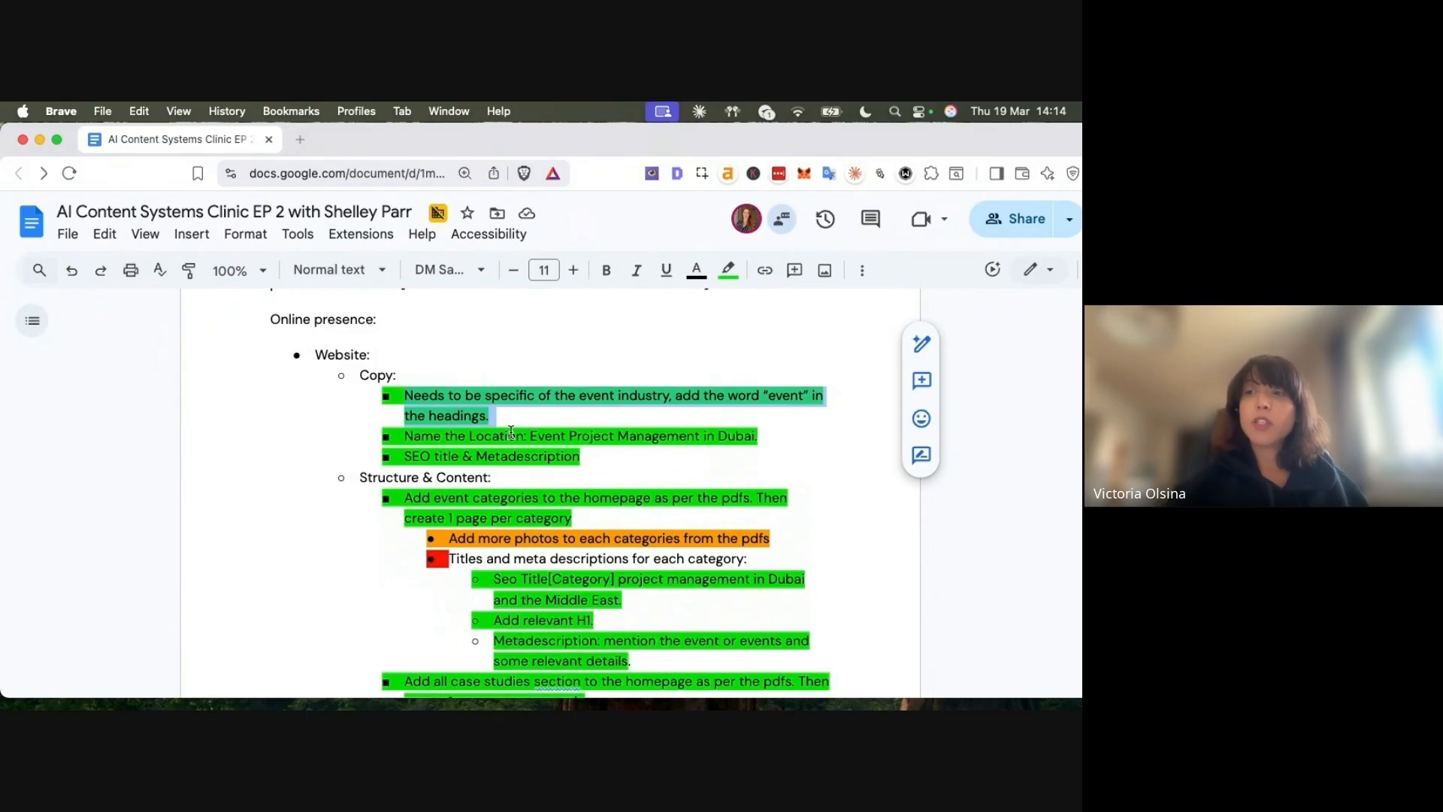
{"action": "scroll", "coordinate": [511, 432], "scroll_direction": "down", "scroll_amount": 1}
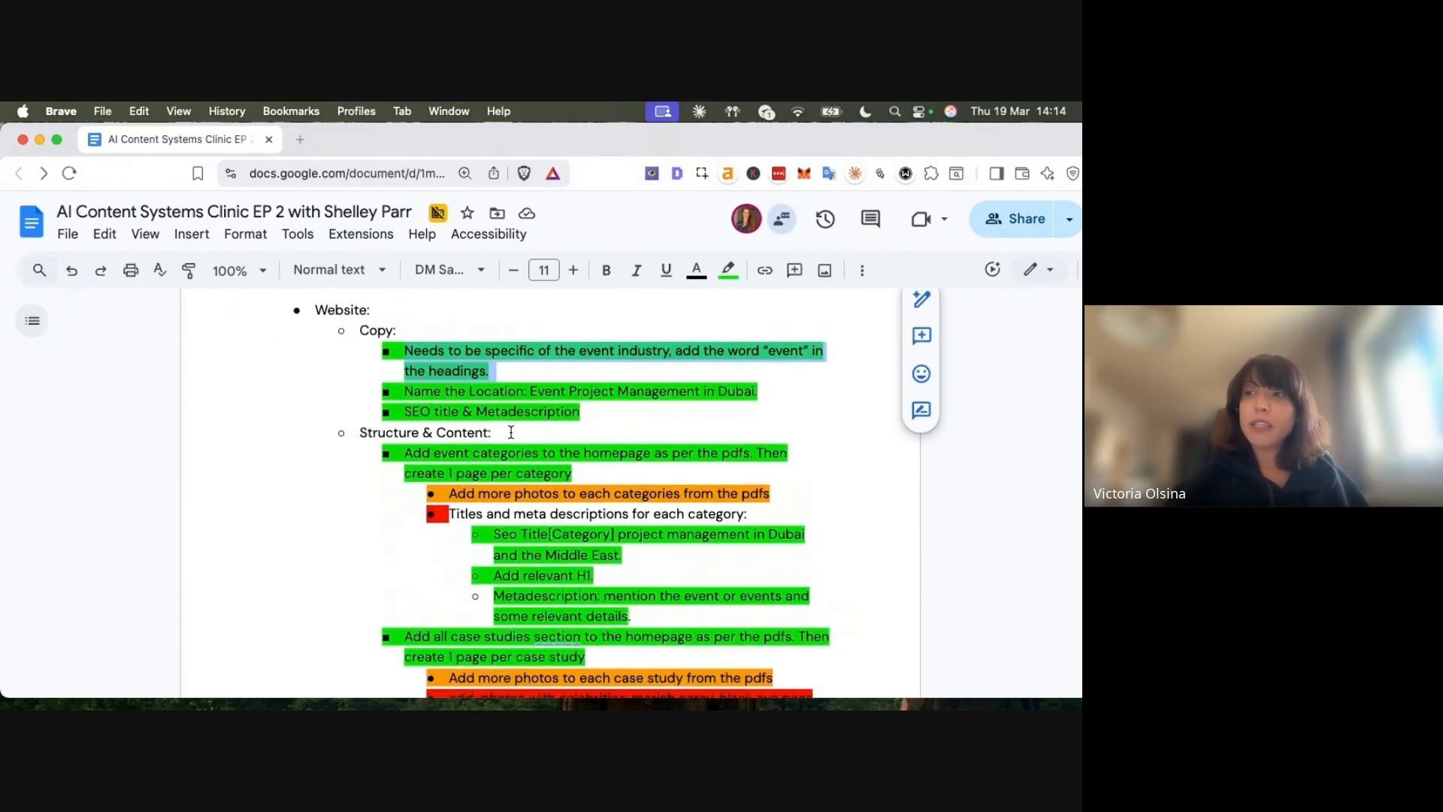
{"action": "left_click_drag", "start_coordinate": [762, 391], "coordinate": [707, 391]}
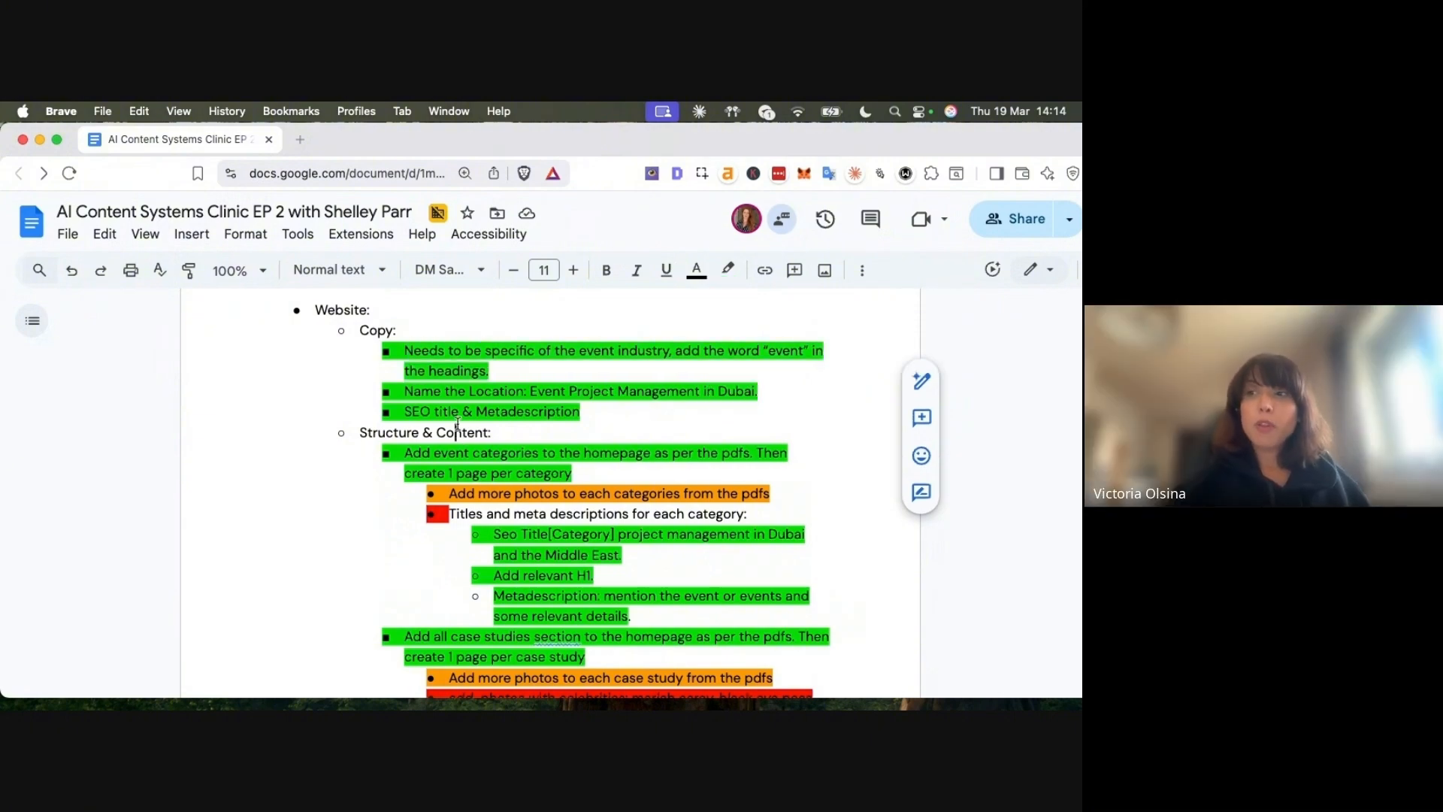
{"action": "left_click", "coordinate": [455, 421]}
Review the checklist's event category items, marking the SEO title format and the point about adding more photos from the PDFs.
{"action": "scroll", "coordinate": [455, 419], "scroll_direction": "down", "scroll_amount": 1}
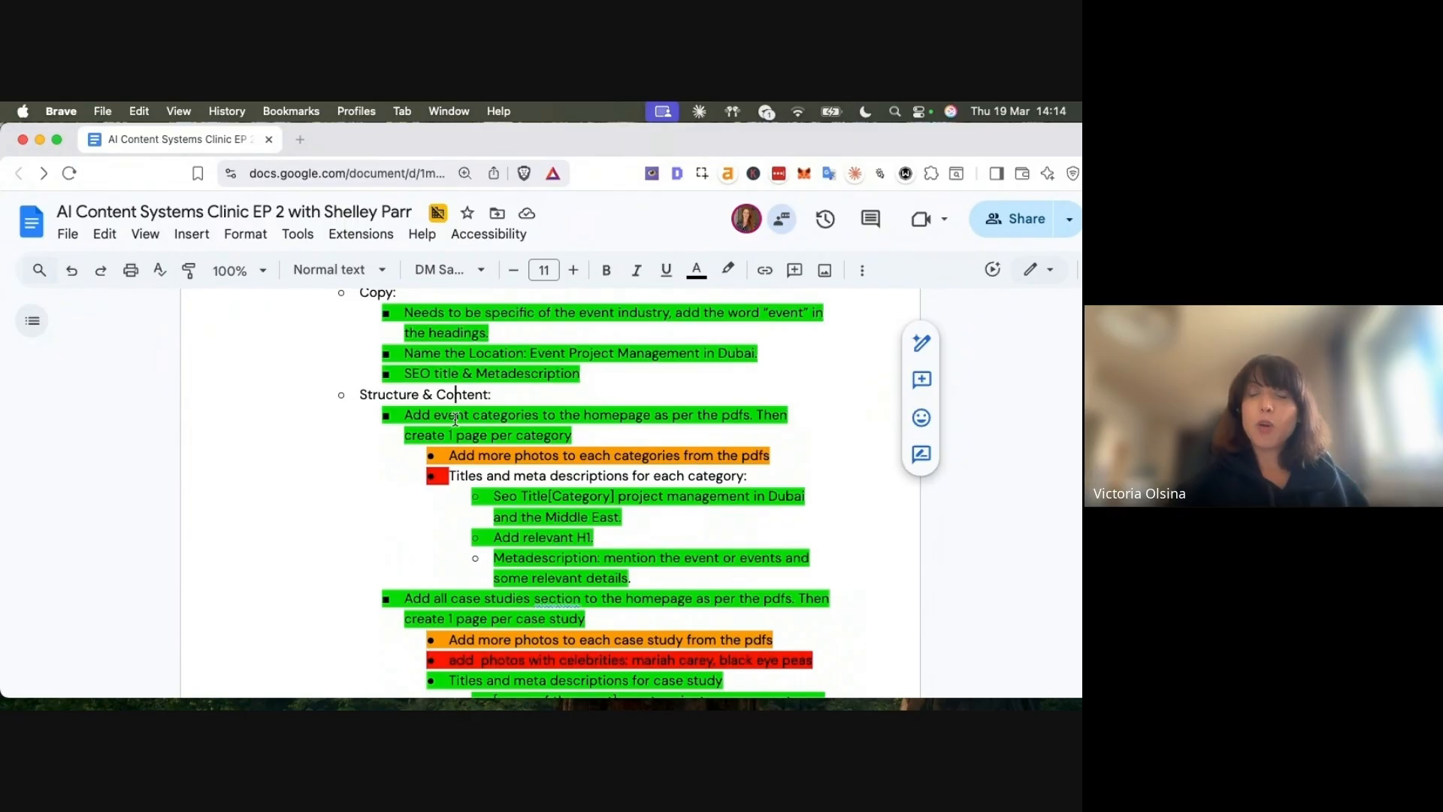
{"action": "scroll", "coordinate": [455, 419], "scroll_direction": "down", "scroll_amount": 1}
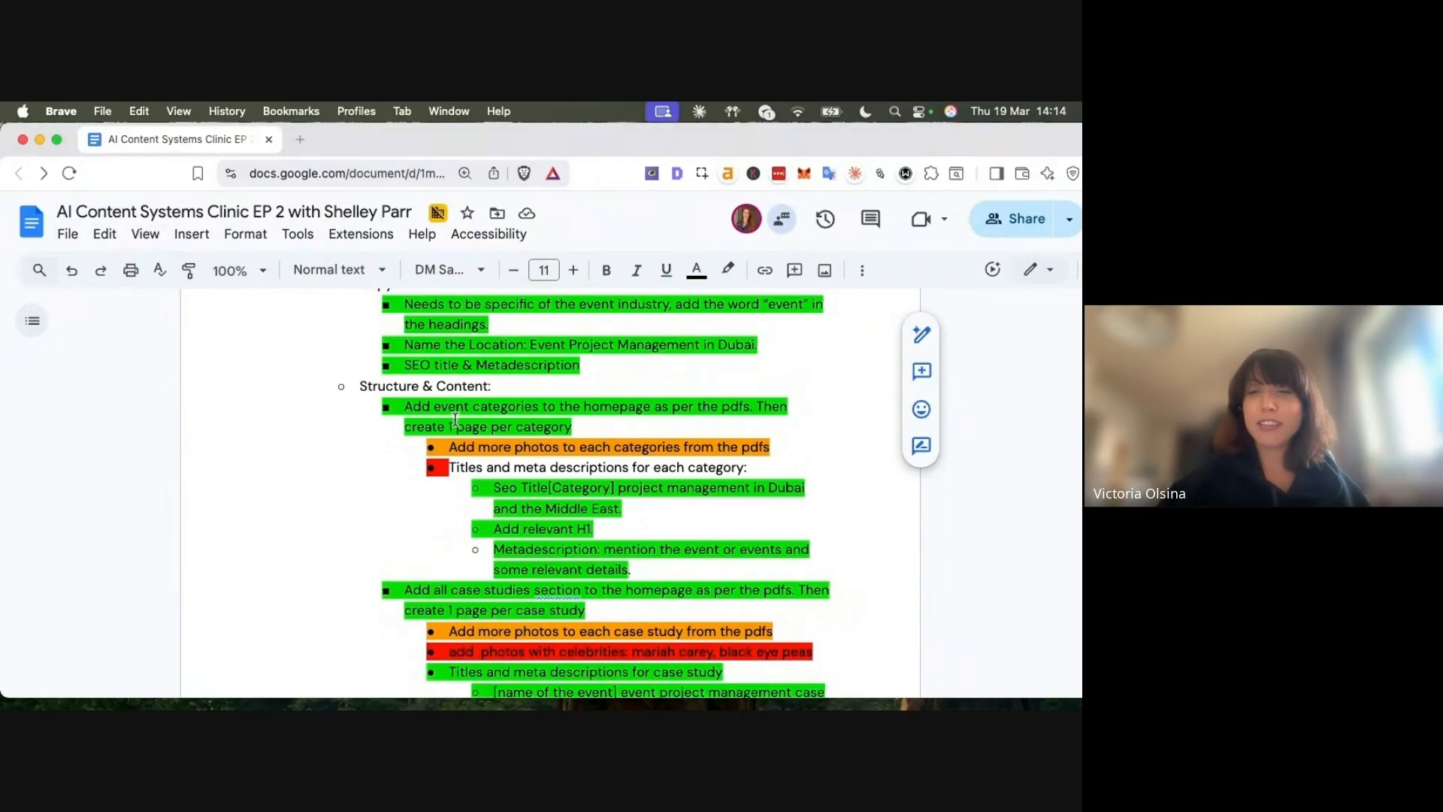
{"action": "scroll", "coordinate": [553, 493], "scroll_direction": "down", "scroll_amount": 1}
{"action": "triple_click", "coordinate": [552, 490]}
{"action": "left_click_drag", "start_coordinate": [553, 494], "coordinate": [556, 487]}
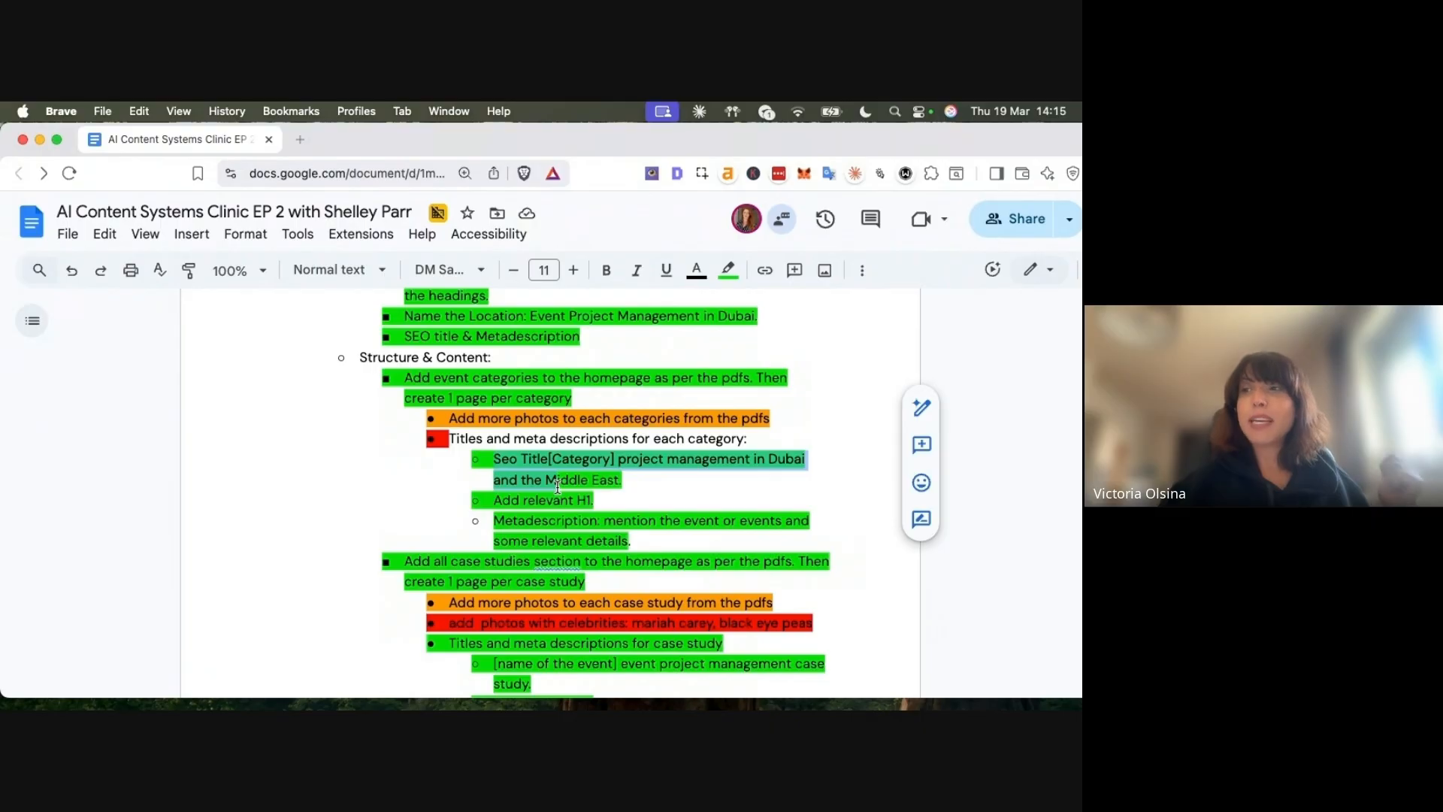
{"action": "left_click", "coordinate": [527, 474]}
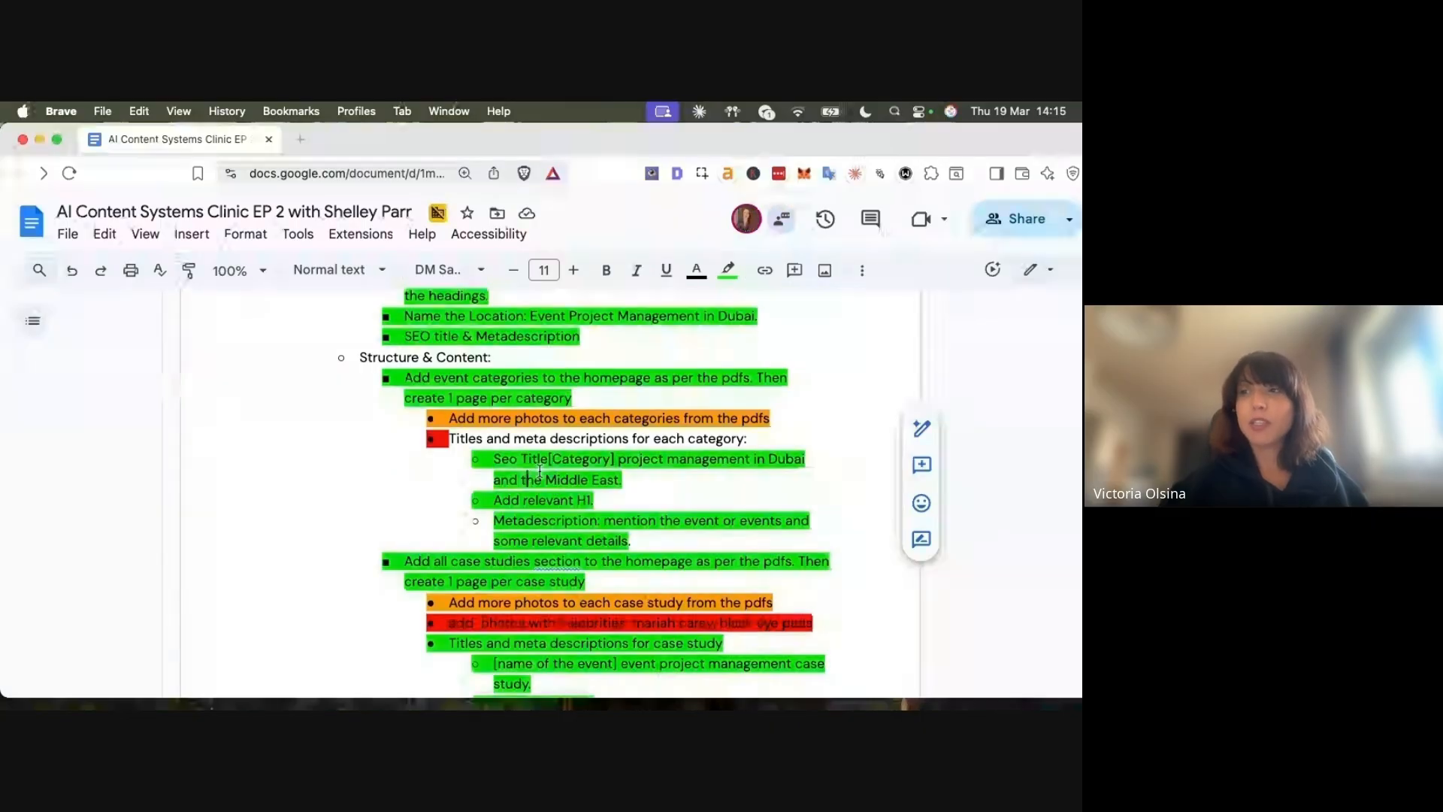
{"action": "left_click_drag", "start_coordinate": [467, 425], "coordinate": [785, 417]}
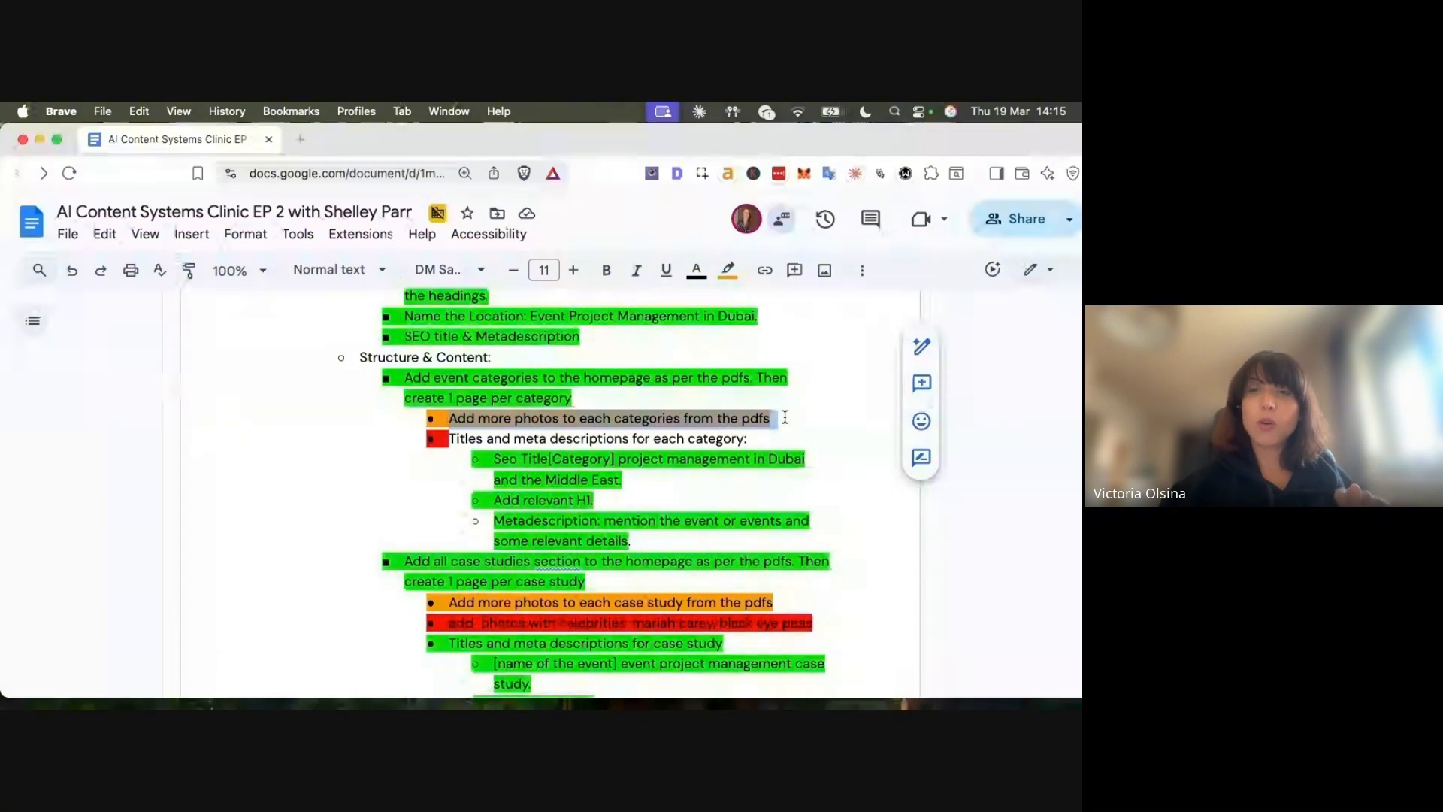
Review the checklist's case study items covering the homepage section, additional photos from the PDFs, and titles and meta descriptions.
{"action": "scroll", "coordinate": [781, 418], "scroll_direction": "down", "scroll_amount": 3}
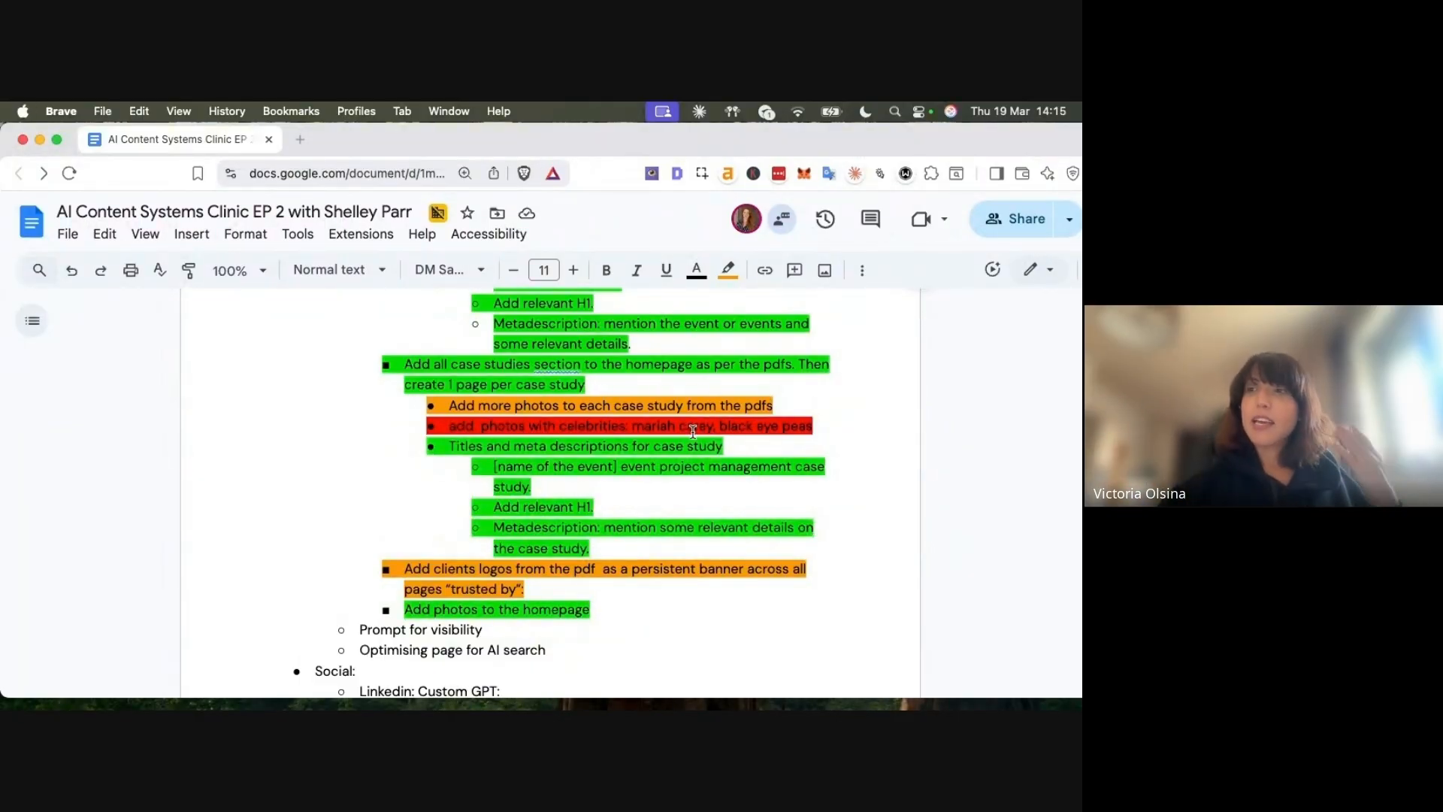
{"action": "left_click", "coordinate": [405, 364]}
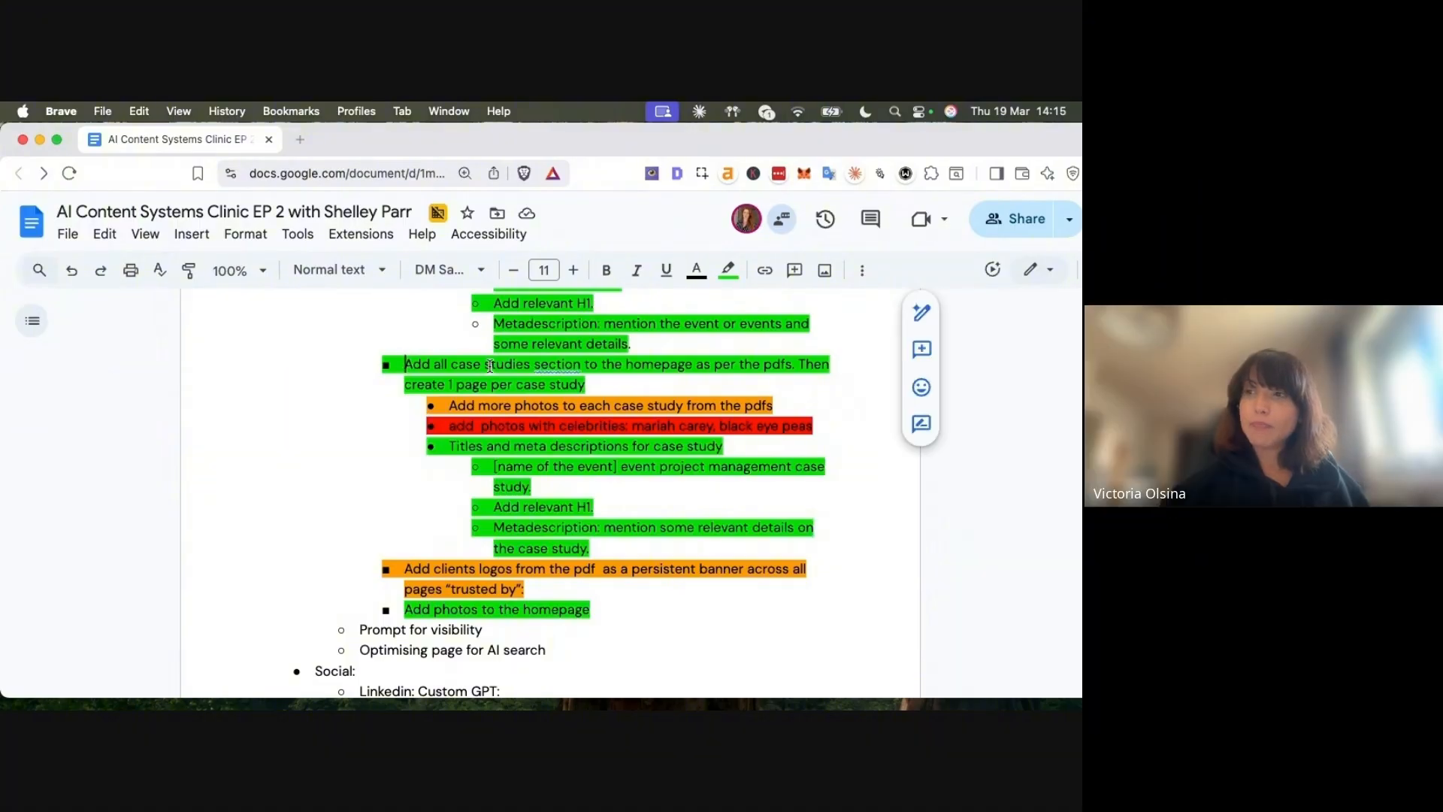
{"action": "left_click_drag", "start_coordinate": [405, 364], "coordinate": [569, 375]}
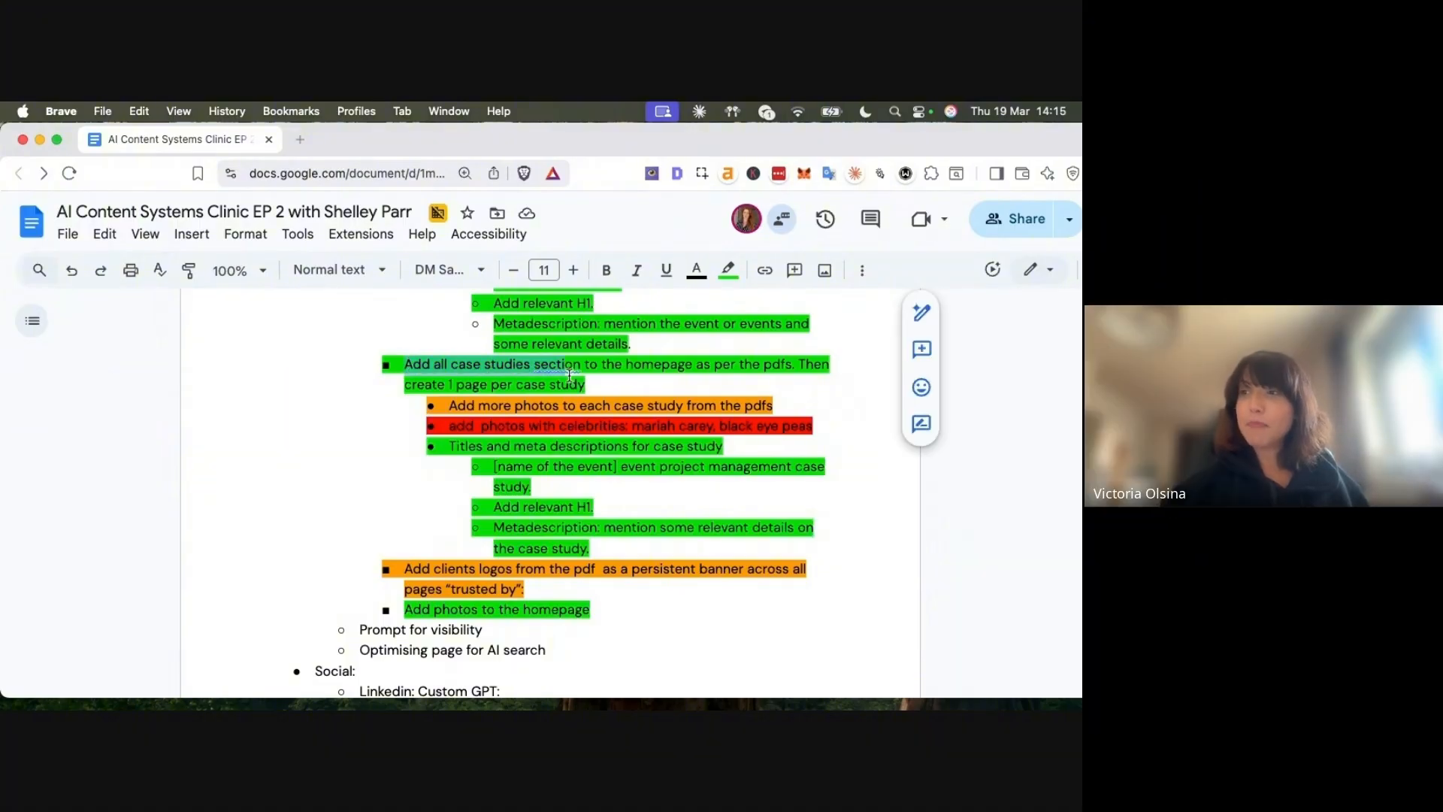
{"action": "scroll", "coordinate": [569, 375], "scroll_direction": "down", "scroll_amount": 1}
{"action": "left_click_drag", "start_coordinate": [479, 388], "coordinate": [776, 388]}
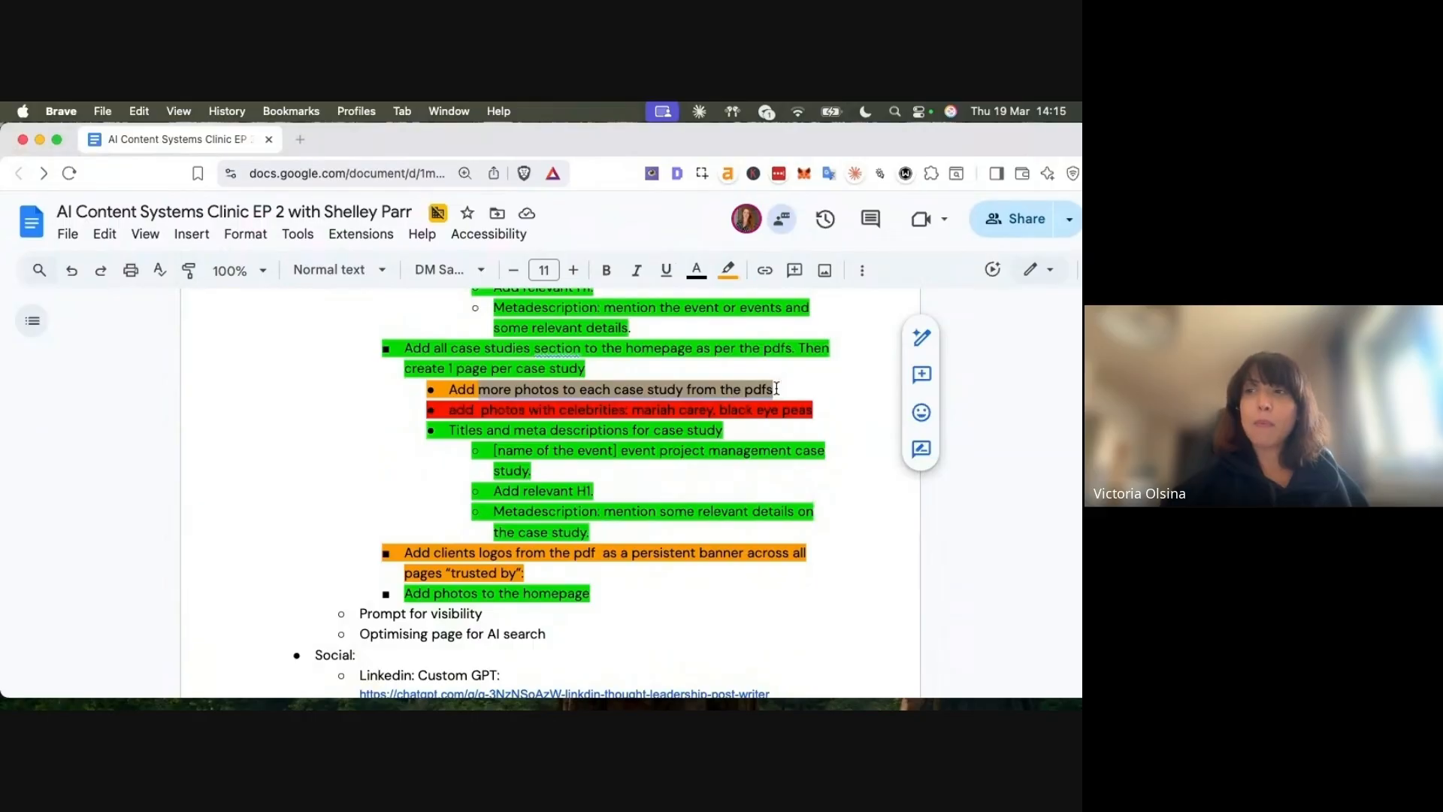
{"action": "scroll", "coordinate": [776, 389], "scroll_direction": "down", "scroll_amount": 2}
{"action": "left_click", "coordinate": [774, 388]}
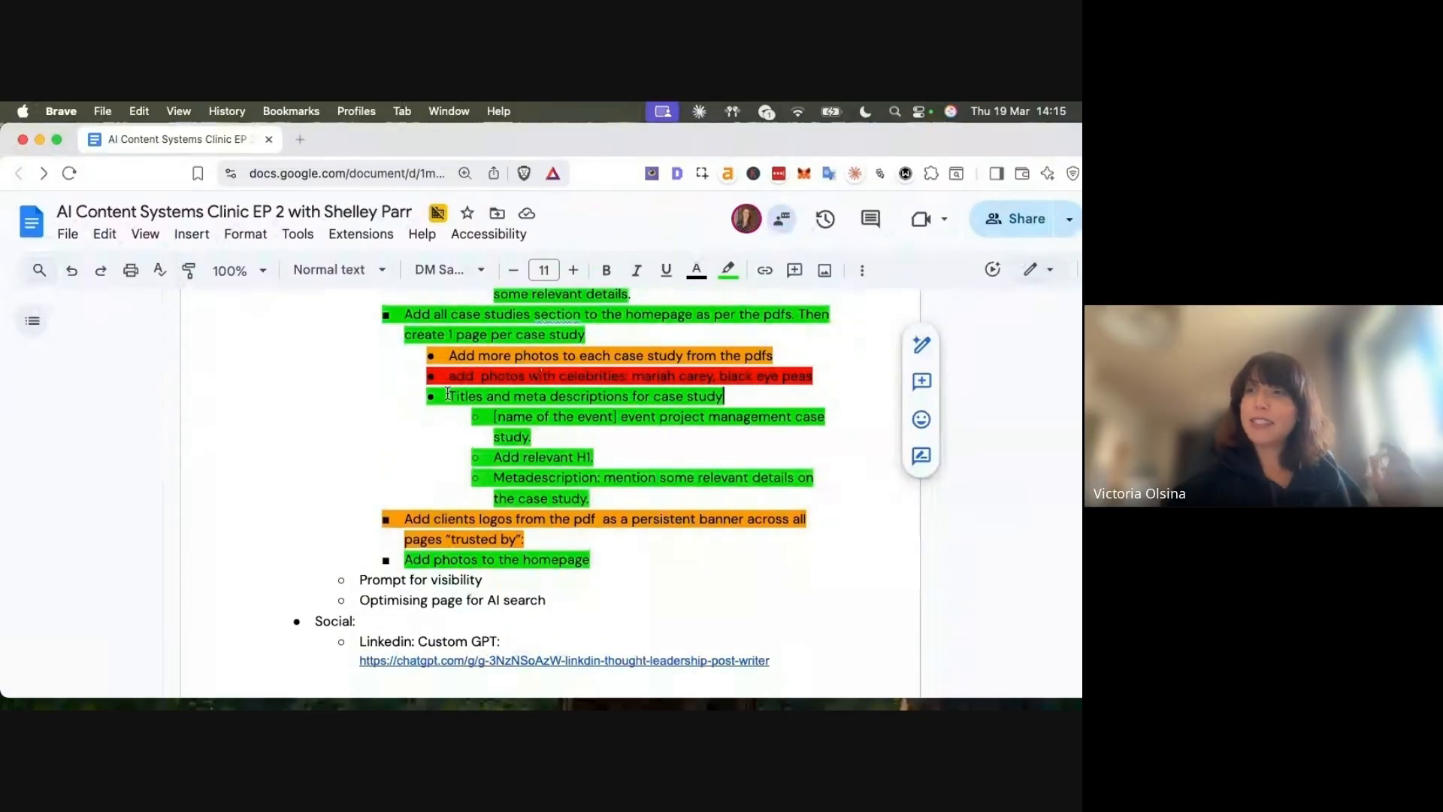
{"action": "left_click_drag", "start_coordinate": [448, 394], "coordinate": [599, 451]}
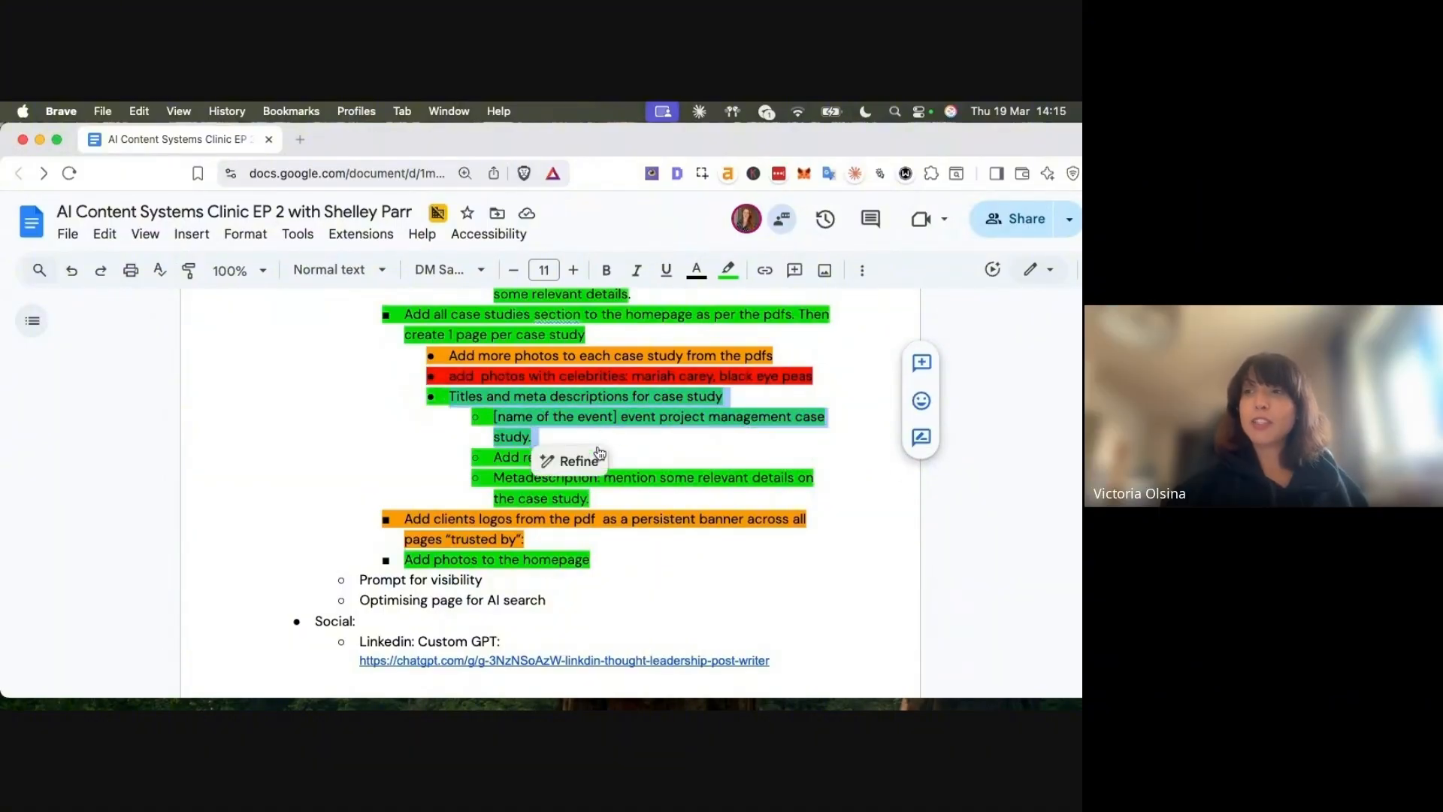
{"action": "left_click", "coordinate": [689, 428]}
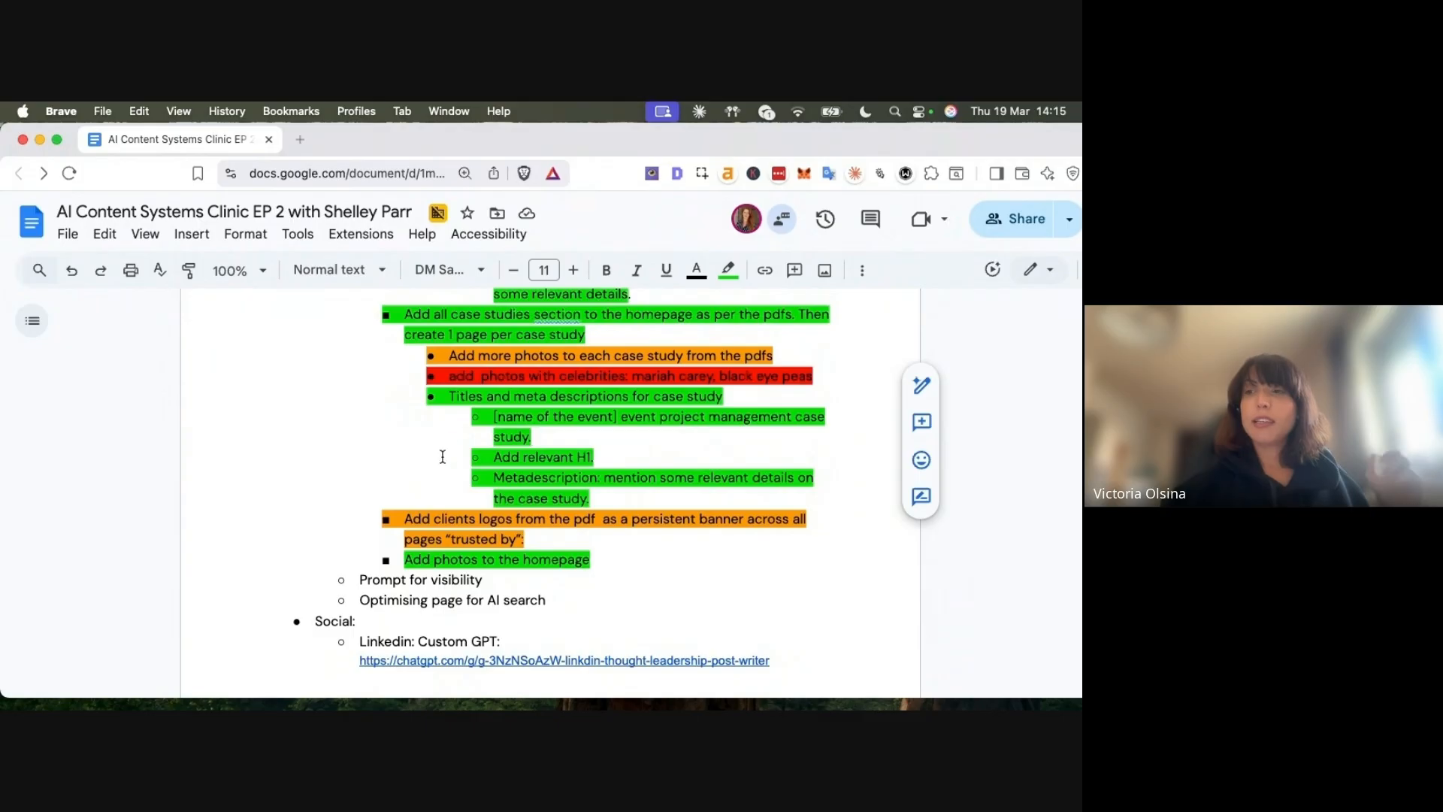
Review the checklist item on adding client logos as a persistent "trusted by" banner, and return to the document's beginning.
{"action": "left_click_drag", "start_coordinate": [406, 518], "coordinate": [534, 538]}
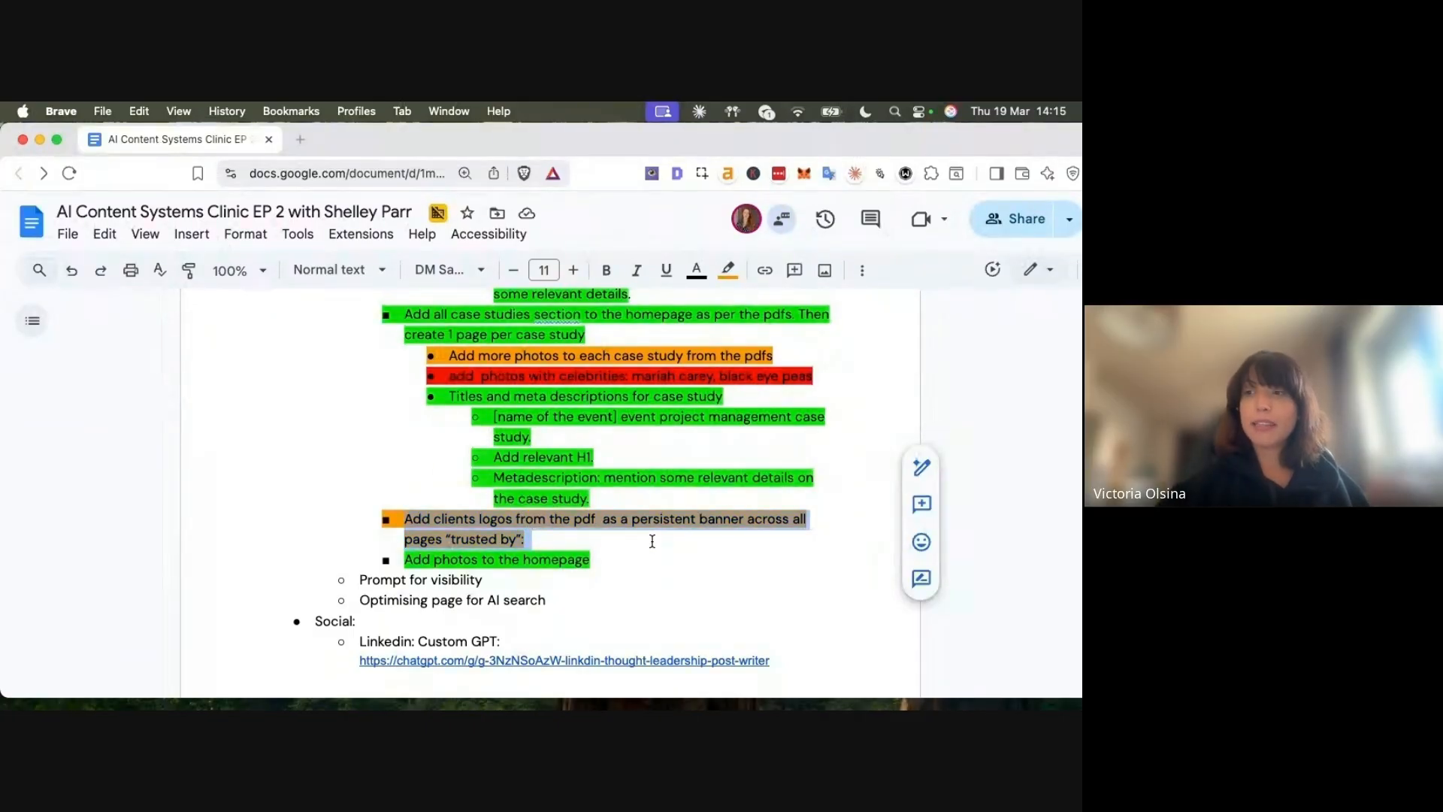
{"action": "scroll", "coordinate": [652, 541], "scroll_direction": "up", "scroll_amount": 10}
{"action": "scroll", "coordinate": [653, 541], "scroll_direction": "up", "scroll_amount": 1}
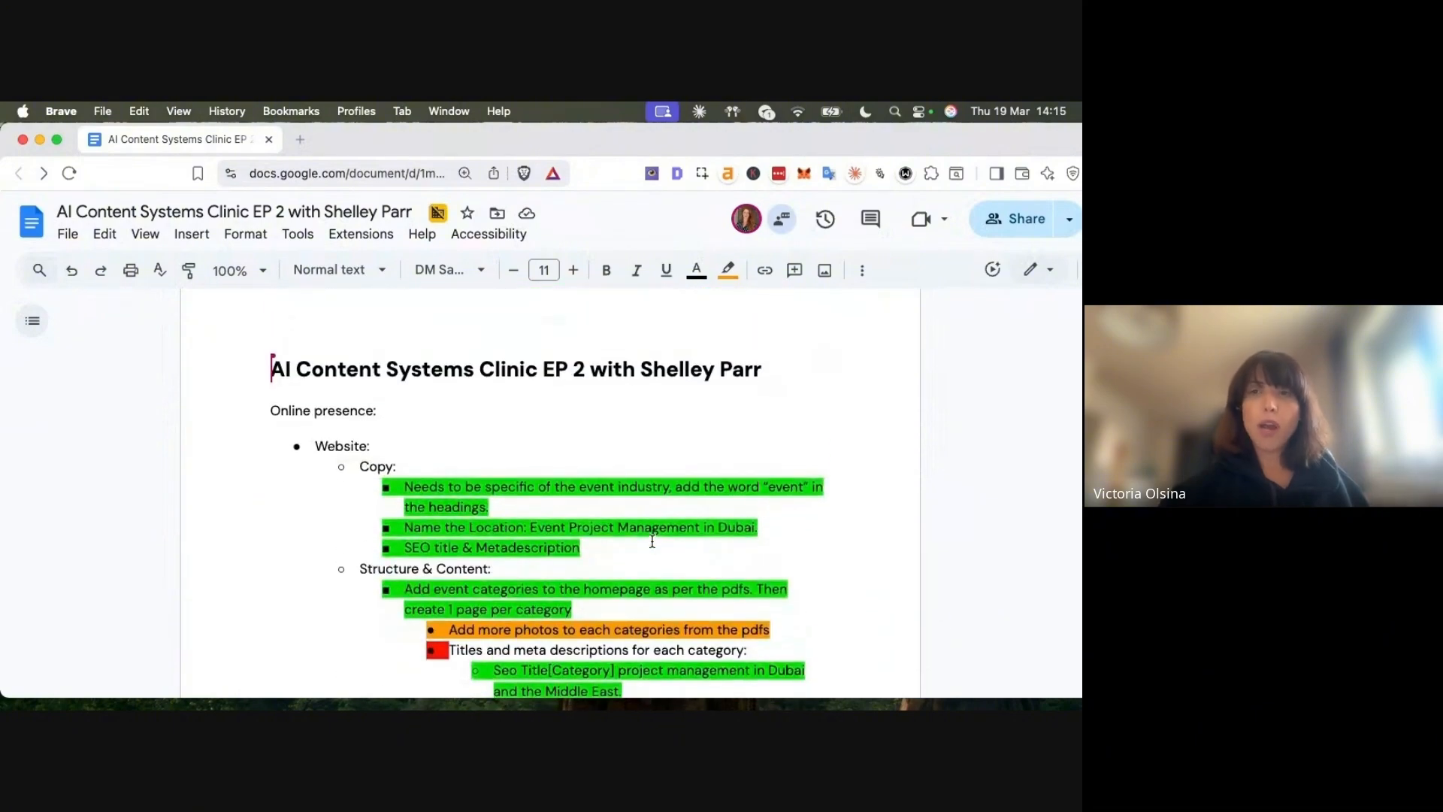
{"action": "scroll", "coordinate": [652, 541], "scroll_direction": "down", "scroll_amount": 1}
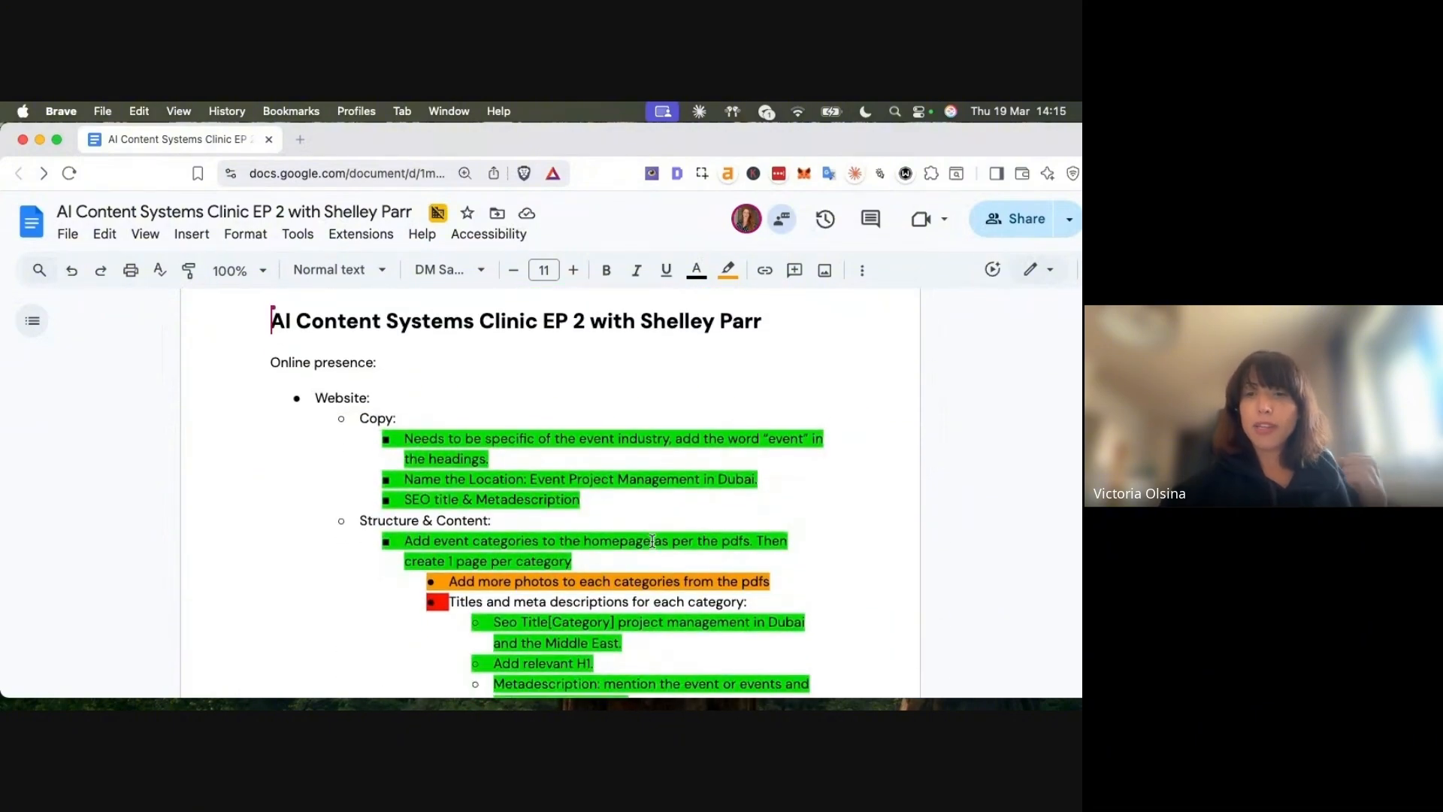